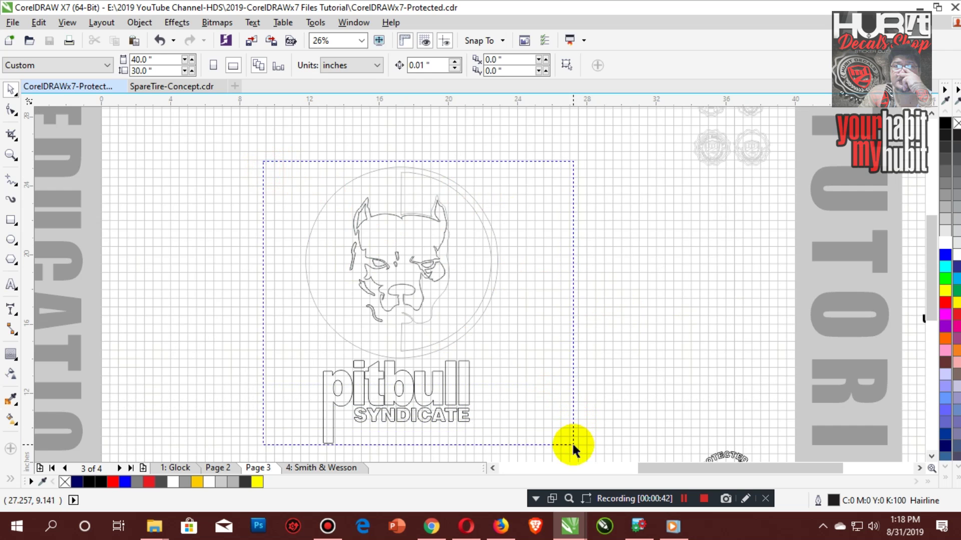
Fill the pitbull logo black and combine the pieces of its round emblem into a single curve.
{"action": "left_click_drag", "start_coordinate": [425, 275], "coordinate": [440, 247]}
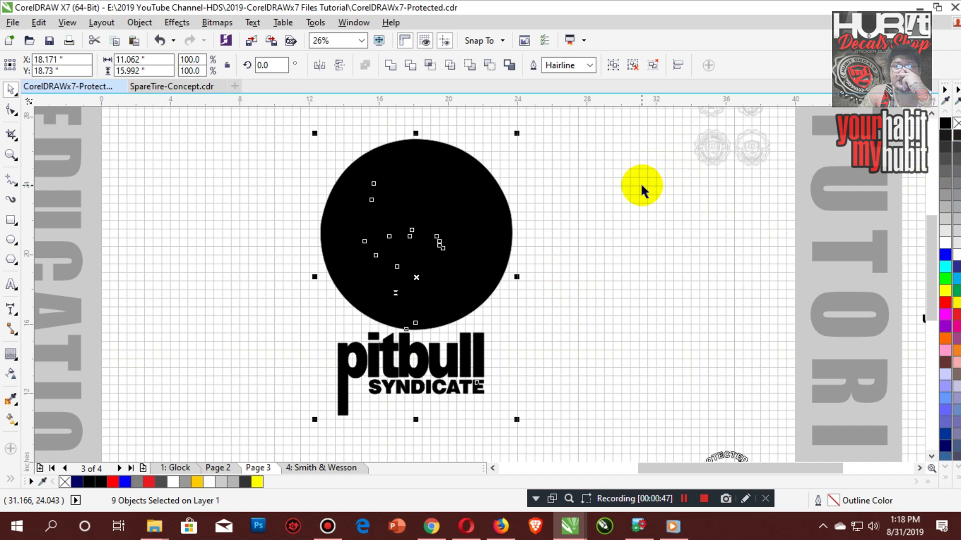
{"action": "left_click", "coordinate": [588, 208]}
{"action": "left_click_drag", "start_coordinate": [276, 132], "coordinate": [586, 338]}
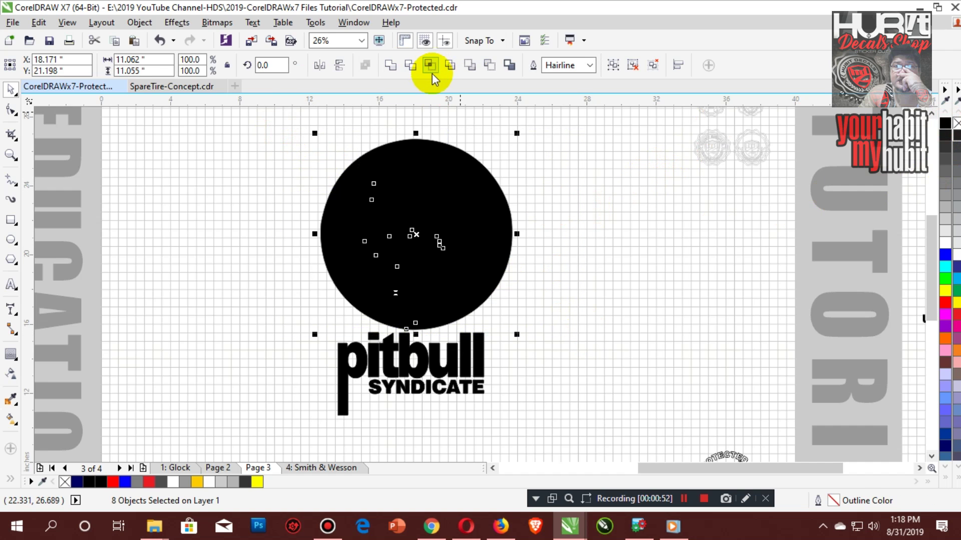
{"action": "left_click", "coordinate": [613, 65]}
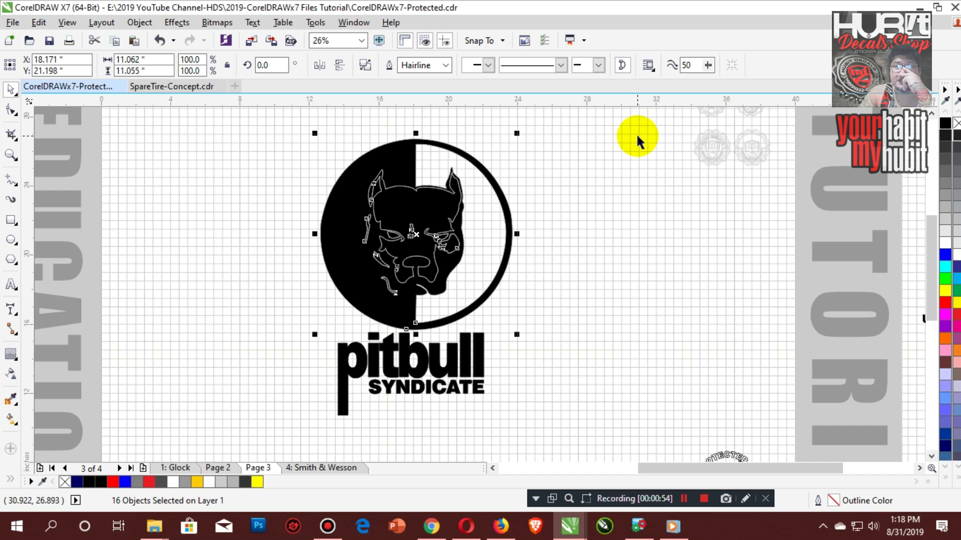
{"action": "left_click", "coordinate": [615, 201]}
Break the combined round emblem curve apart into its separate pieces.
{"action": "key", "text": "z"}
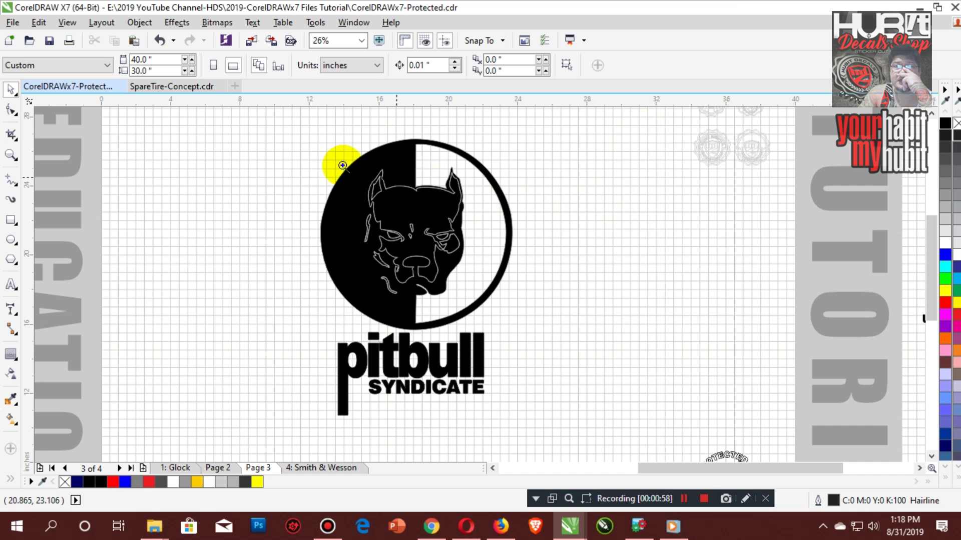
{"action": "left_click_drag", "start_coordinate": [302, 153], "coordinate": [603, 314]}
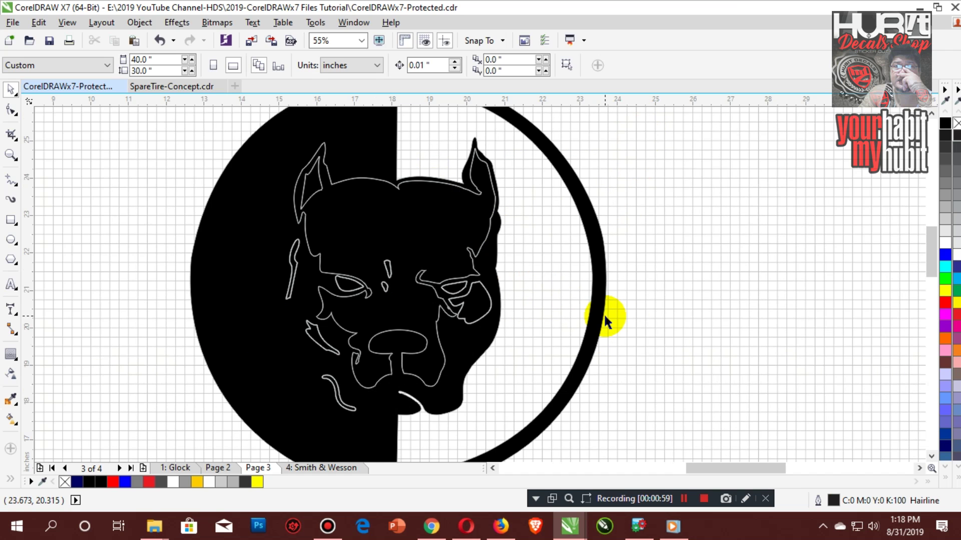
{"action": "scroll", "coordinate": [603, 313], "scroll_direction": "down", "scroll_amount": 5}
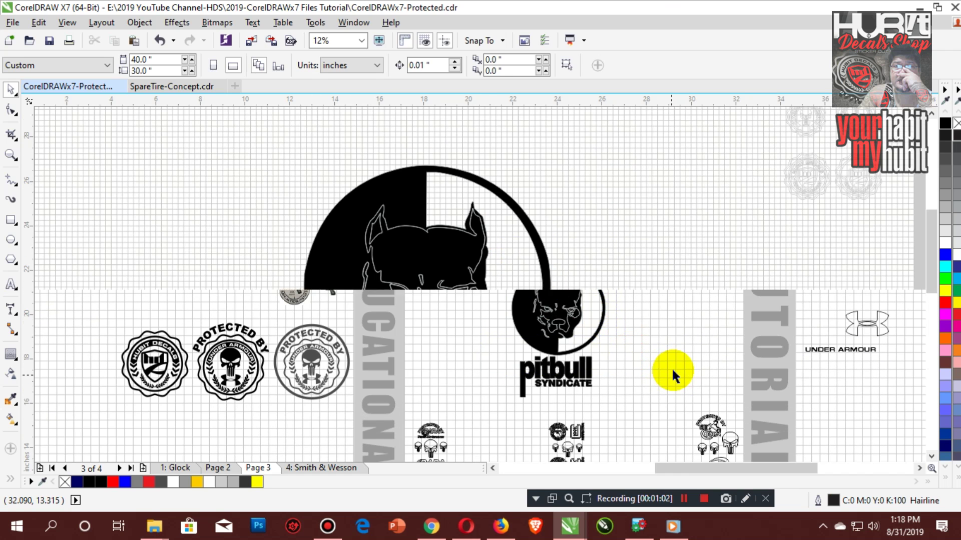
{"action": "scroll", "coordinate": [672, 376], "scroll_direction": "up", "scroll_amount": 3}
{"action": "key", "text": "Tab"}
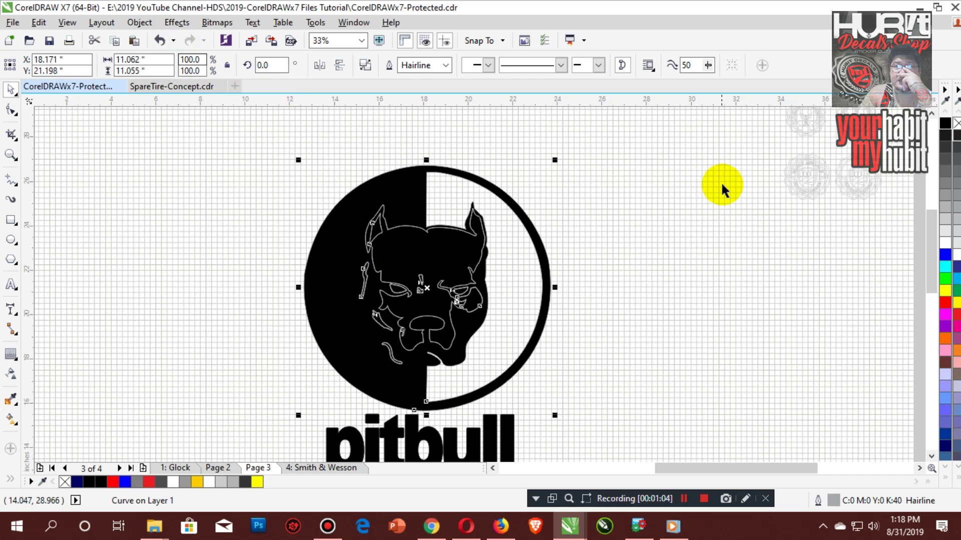
{"action": "left_click", "coordinate": [139, 22]}
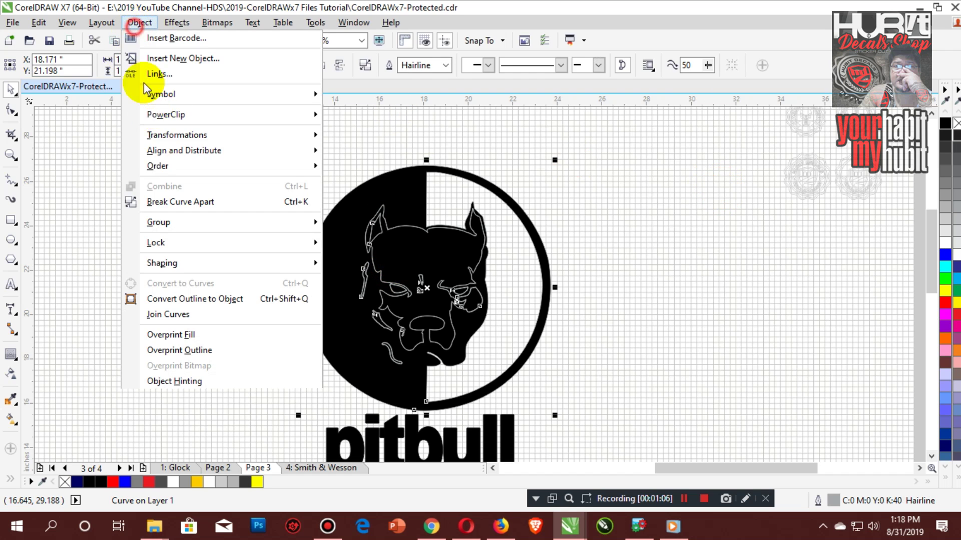
{"action": "left_click", "coordinate": [161, 202]}
{"action": "left_click", "coordinate": [668, 246]}
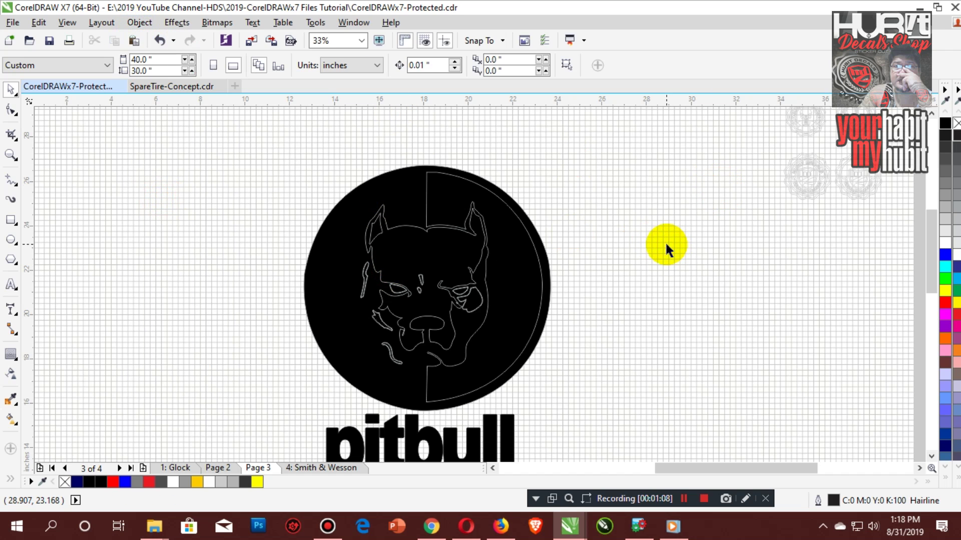
Remove the fill from all round emblem pieces and set their hairline outline colour to black.
{"action": "left_click_drag", "start_coordinate": [285, 160], "coordinate": [605, 415]}
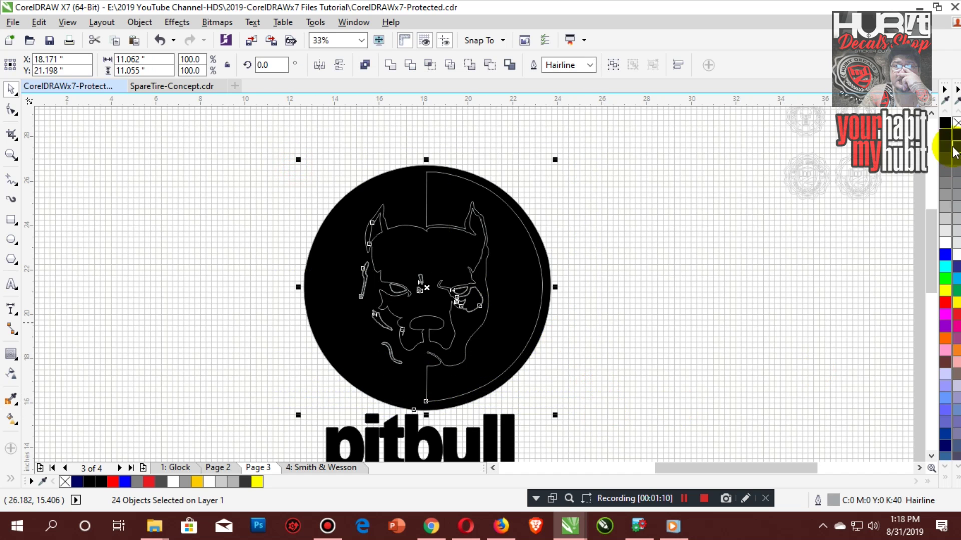
{"action": "left_click", "coordinate": [956, 122]}
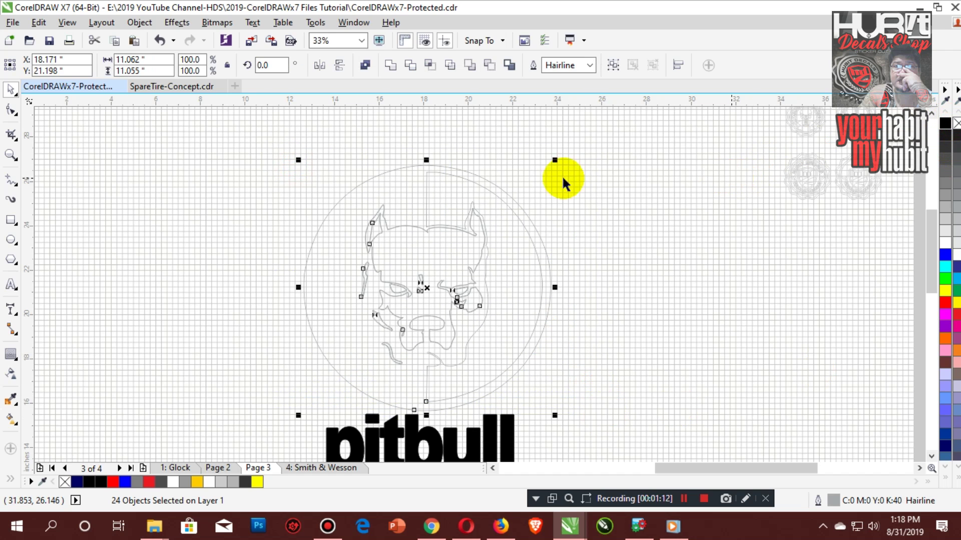
{"action": "left_click", "coordinate": [27, 478]}
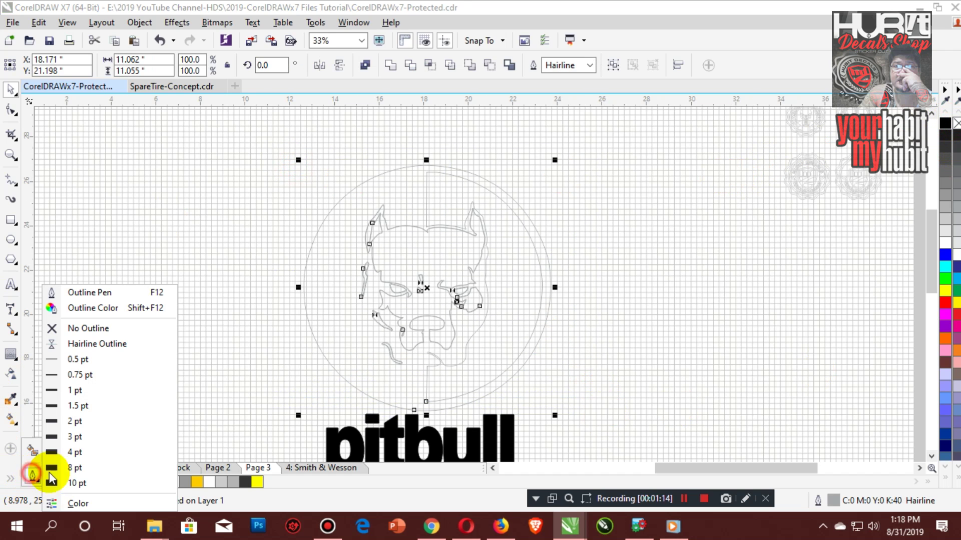
{"action": "left_click", "coordinate": [109, 282]}
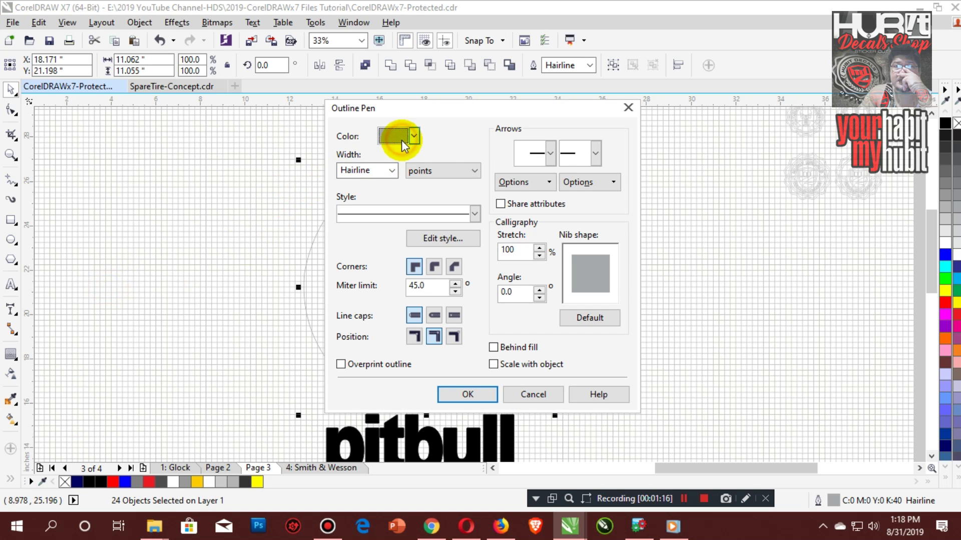
{"action": "left_click", "coordinate": [399, 138]}
{"action": "scroll", "coordinate": [456, 163], "scroll_direction": "down", "scroll_amount": 3}
{"action": "left_click", "coordinate": [414, 233]}
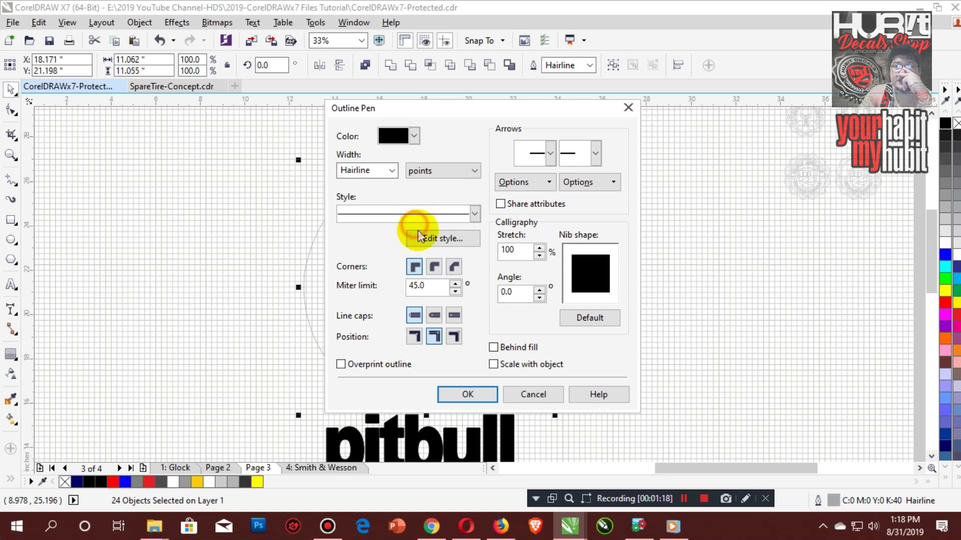
{"action": "left_click", "coordinate": [456, 396]}
{"action": "left_click", "coordinate": [637, 386]}
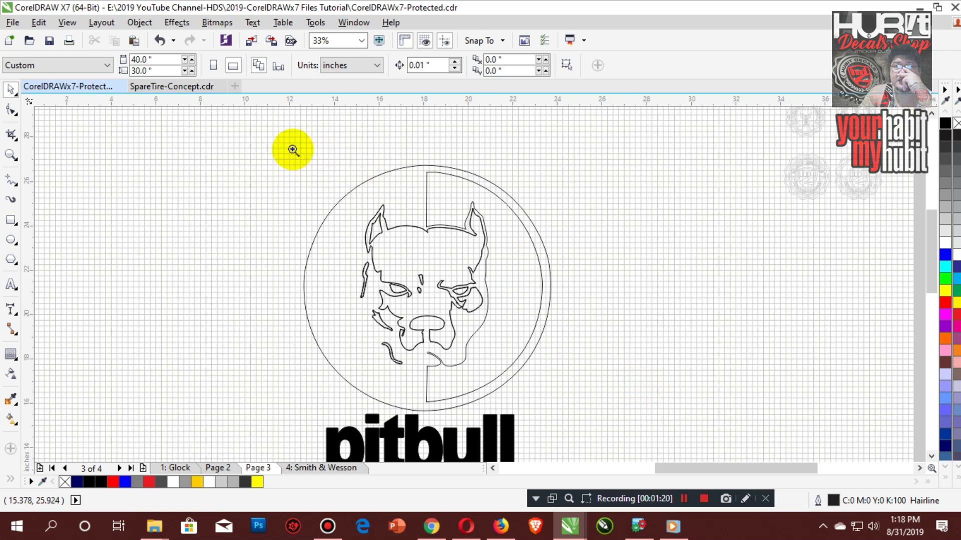
Combine the dog-face pieces with the inner half-circle contour into one curve.
{"action": "left_click_drag", "start_coordinate": [279, 145], "coordinate": [570, 395]}
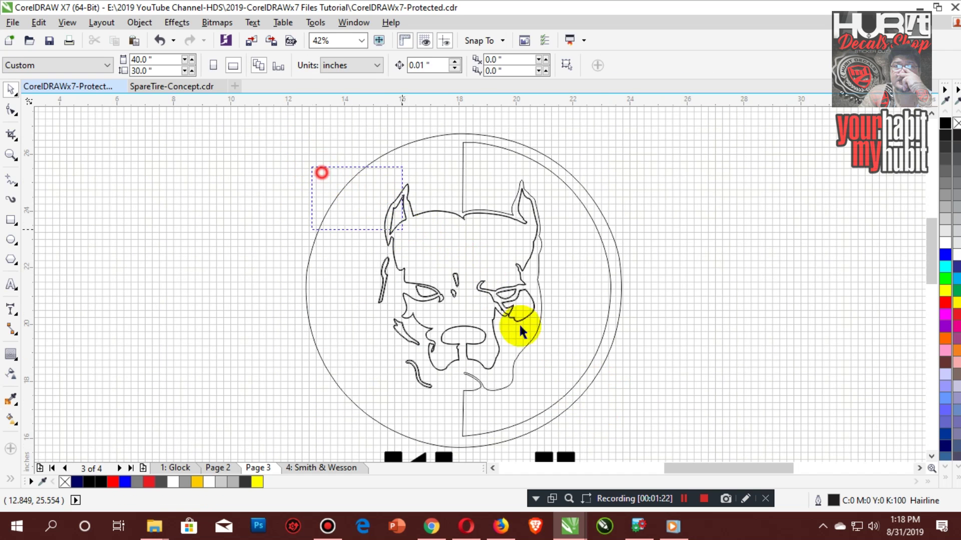
{"action": "left_click_drag", "start_coordinate": [519, 322], "coordinate": [566, 400]}
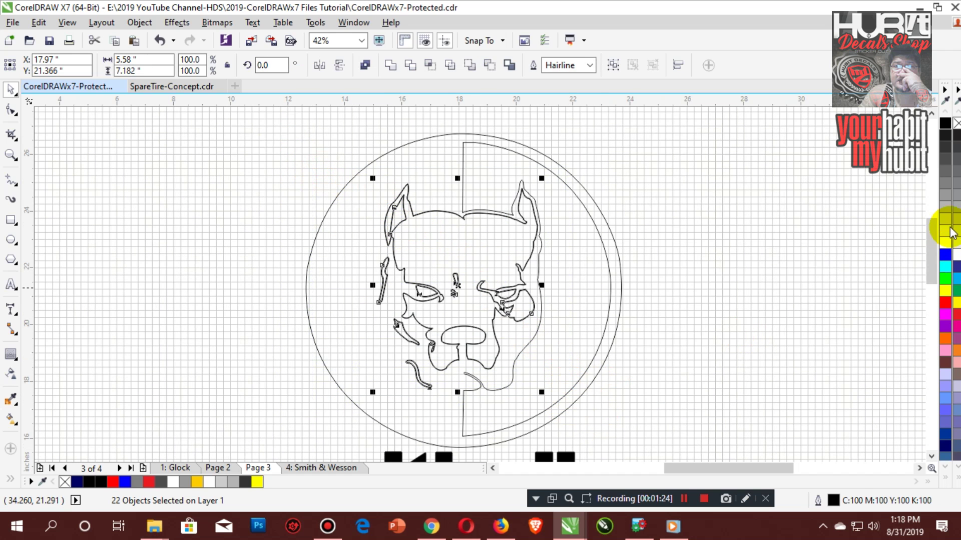
{"action": "left_click", "coordinate": [945, 137]}
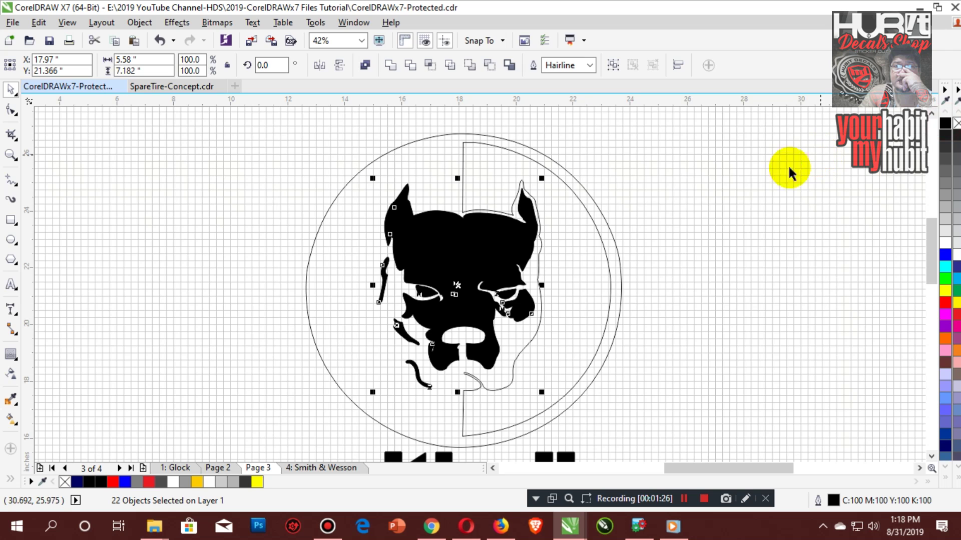
{"action": "left_click", "coordinate": [573, 192], "text": "shift"}
{"action": "key", "text": "ctrl+l"}
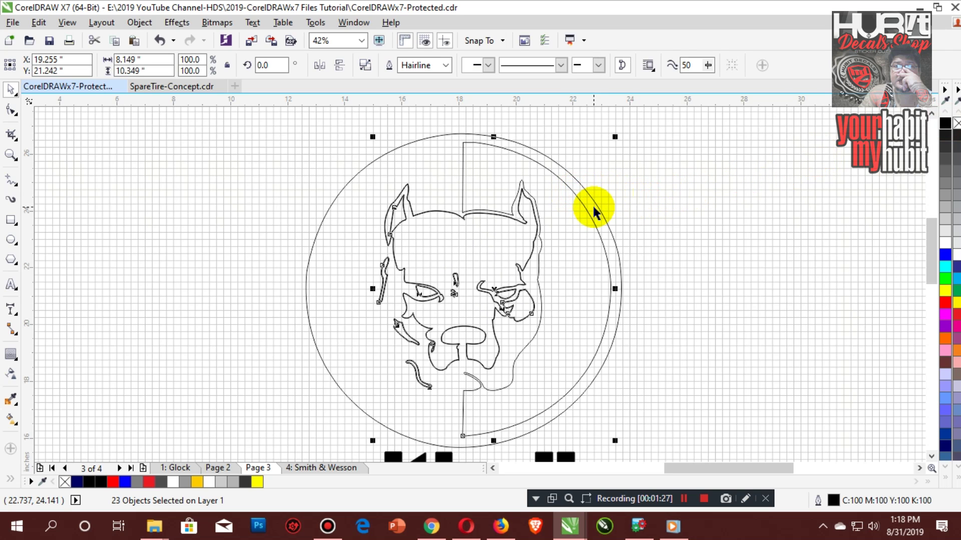
{"action": "left_click", "coordinate": [648, 215]}
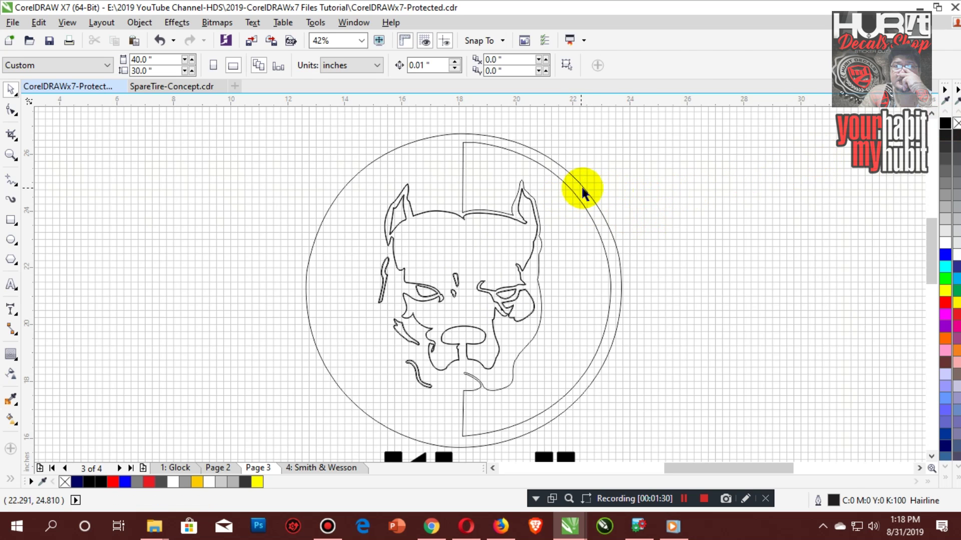
Fill the emblem's outer circle black and the combined face and half-circle curve white.
{"action": "left_click", "coordinate": [583, 187]}
{"action": "left_click", "coordinate": [944, 125]}
{"action": "left_click", "coordinate": [793, 173]}
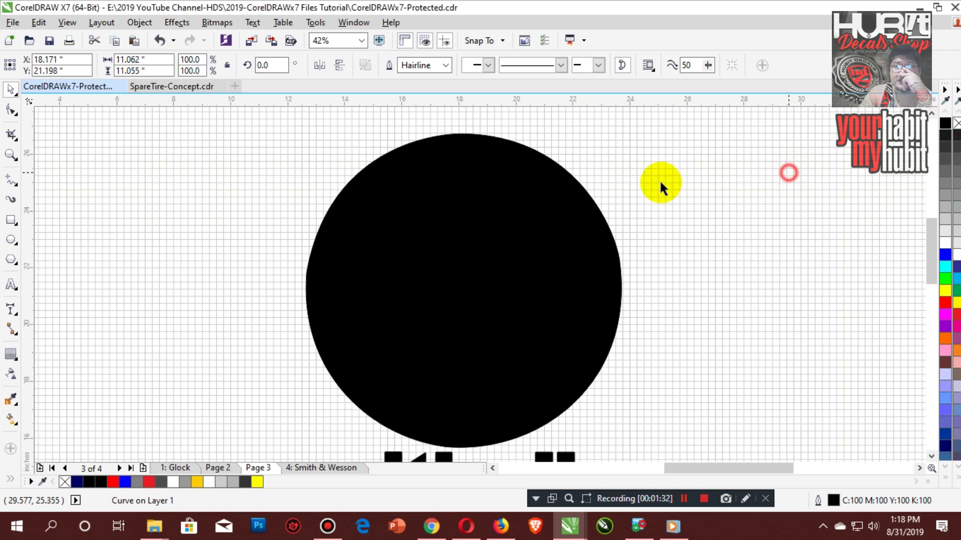
{"action": "left_click_drag", "start_coordinate": [697, 346], "coordinate": [725, 442]}
{"action": "left_click", "coordinate": [945, 244]}
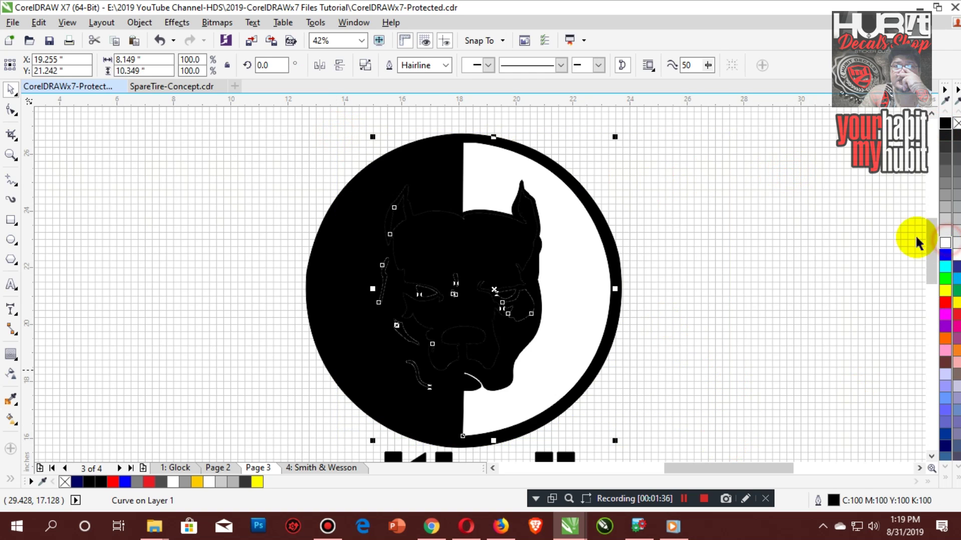
{"action": "left_click", "coordinate": [746, 208]}
Break apart the white face and half-circle curve so each piece becomes a separate white shape.
{"action": "left_click", "coordinate": [455, 256]}
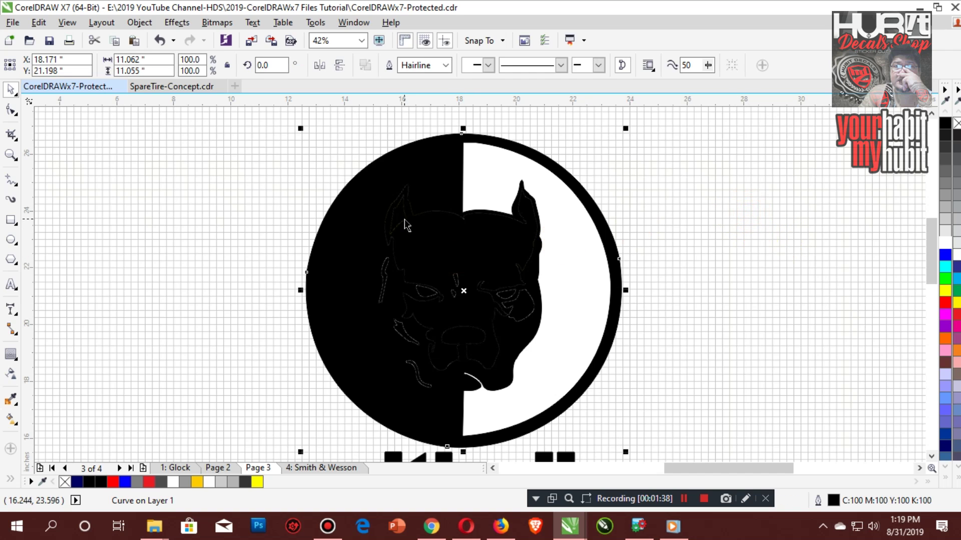
{"action": "left_click", "coordinate": [404, 224]}
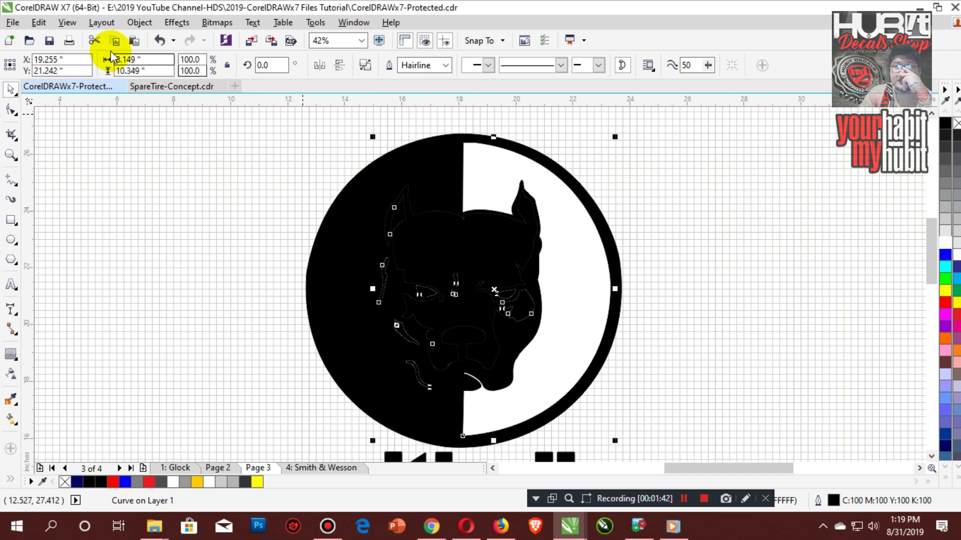
{"action": "left_click", "coordinate": [139, 22]}
{"action": "left_click", "coordinate": [179, 195]}
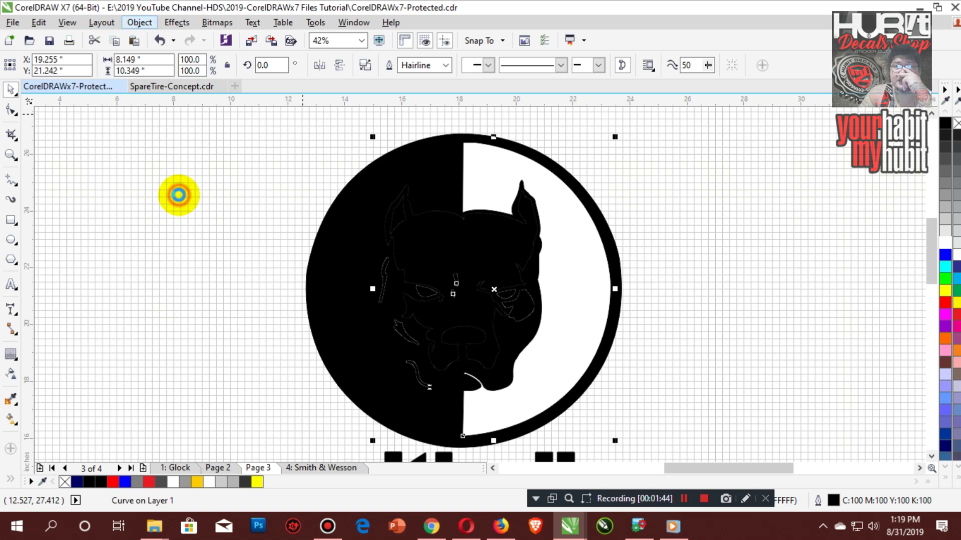
{"action": "left_click", "coordinate": [721, 271]}
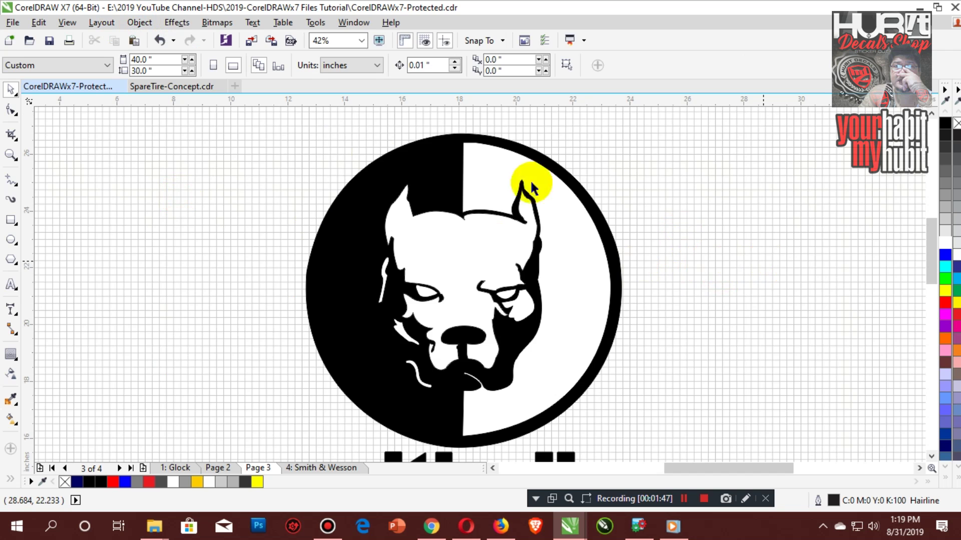
Remove the outline from all pieces of the round pitbull emblem.
{"action": "scroll", "coordinate": [317, 152], "scroll_direction": "down", "scroll_amount": 2}
{"action": "left_click_drag", "start_coordinate": [511, 286], "coordinate": [513, 287]}
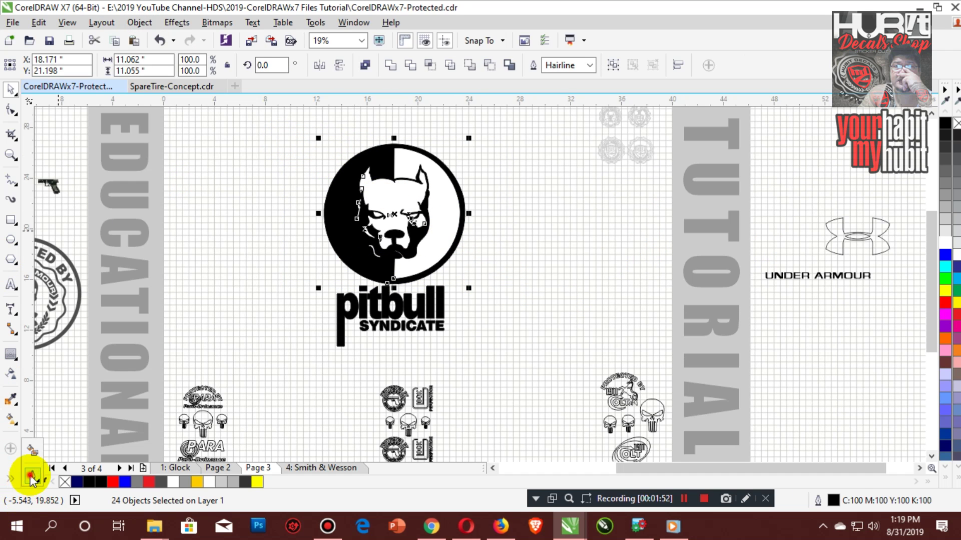
{"action": "left_click", "coordinate": [31, 479]}
{"action": "left_click", "coordinate": [78, 387]}
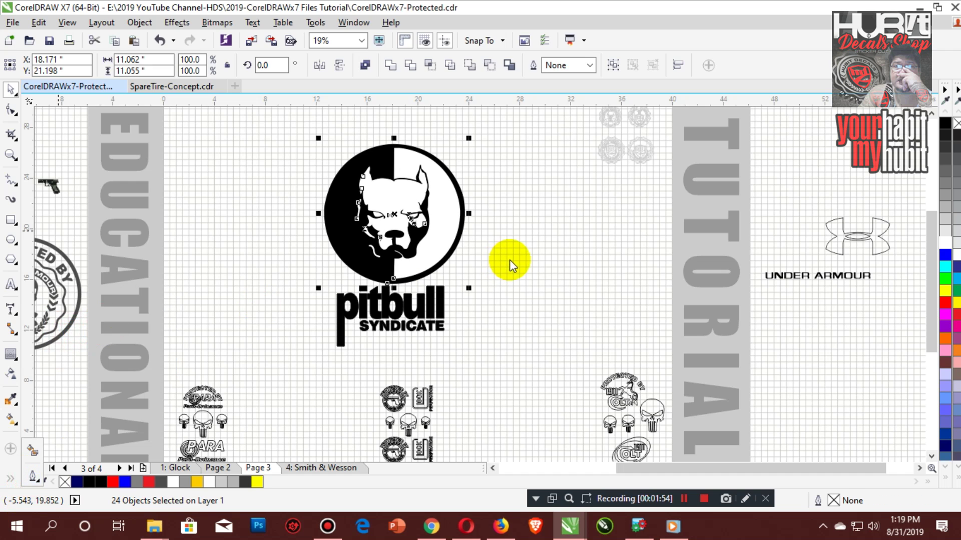
Remove the outline from the "pitbull SYNDICATE" lettering below the emblem.
{"action": "left_click_drag", "start_coordinate": [300, 268], "coordinate": [508, 367]}
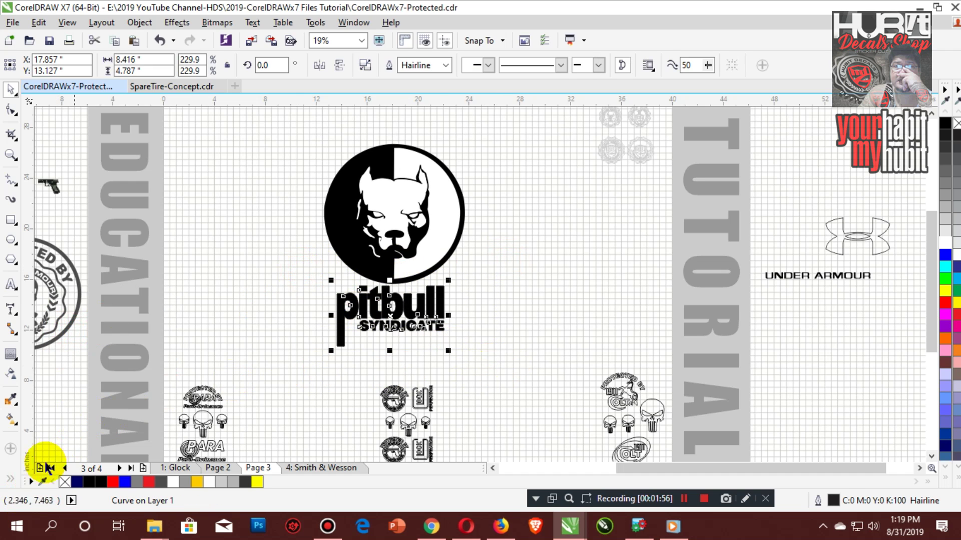
{"action": "left_click", "coordinate": [33, 473]}
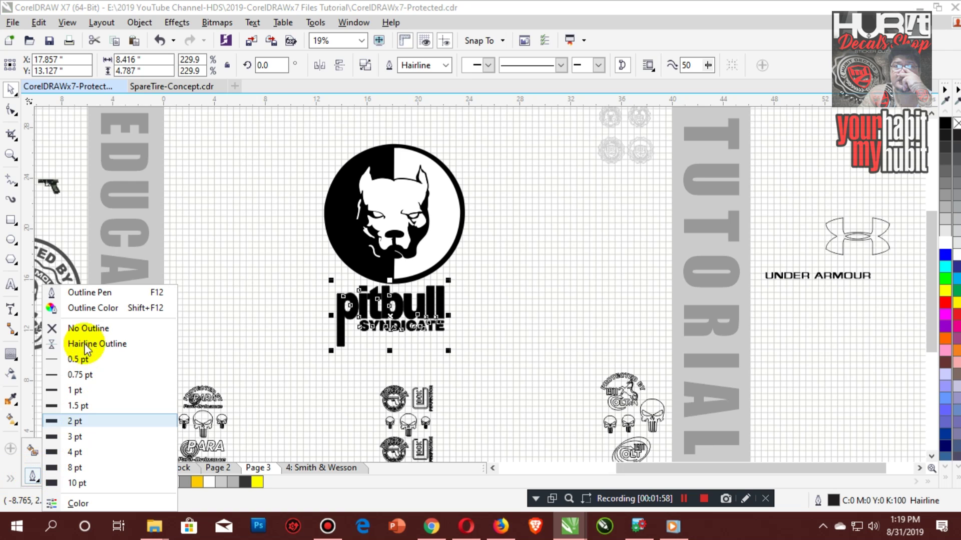
{"action": "left_click", "coordinate": [80, 326]}
{"action": "left_click", "coordinate": [596, 268]}
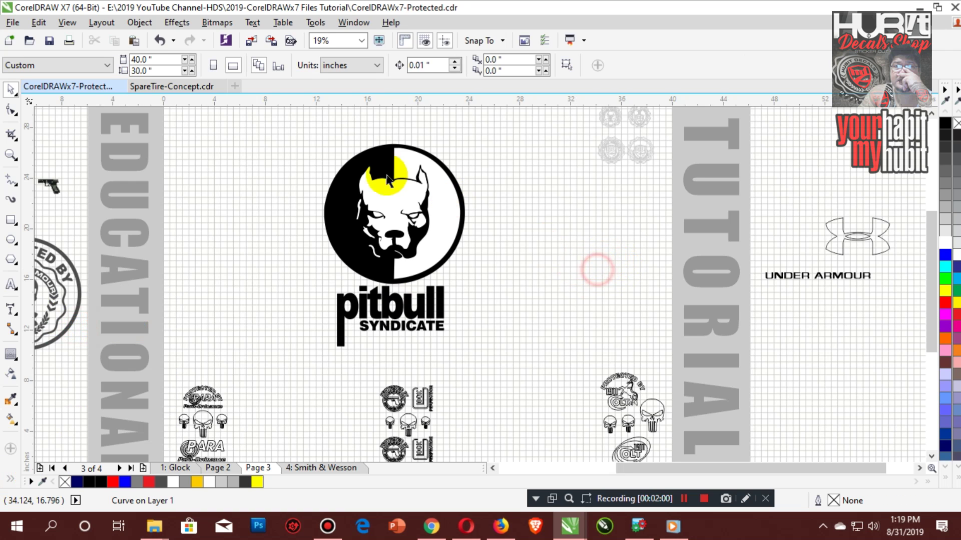
Shrink the complete pitbull logo with its lettering and place it in the upper left area of the page.
{"action": "left_click_drag", "start_coordinate": [269, 134], "coordinate": [381, 253]}
{"action": "left_click_drag", "start_coordinate": [359, 203], "coordinate": [231, 225]}
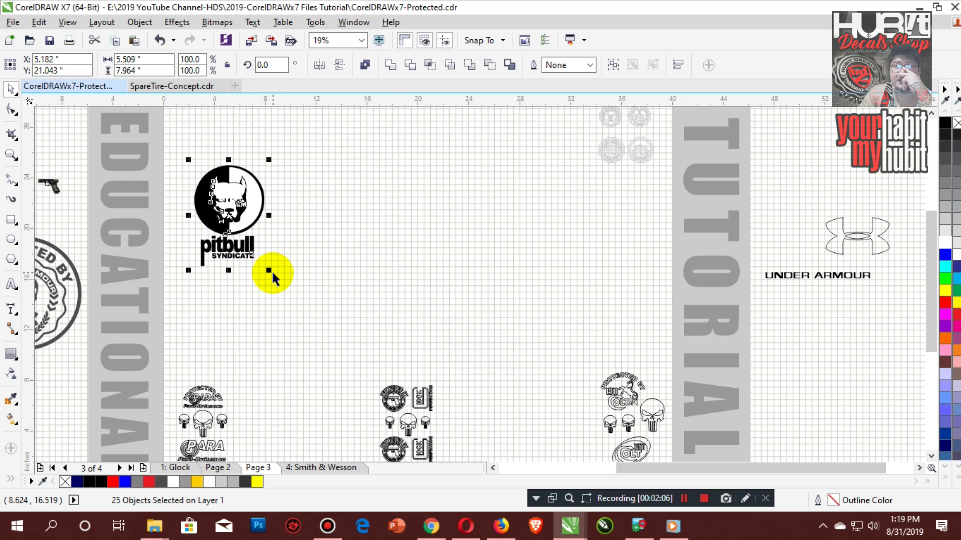
{"action": "left_click_drag", "start_coordinate": [271, 270], "coordinate": [284, 291]}
{"action": "left_click", "coordinate": [352, 320]}
Duplicate the leftmost round badge beside the page and centre the copy on the page.
{"action": "key", "text": "F4"}
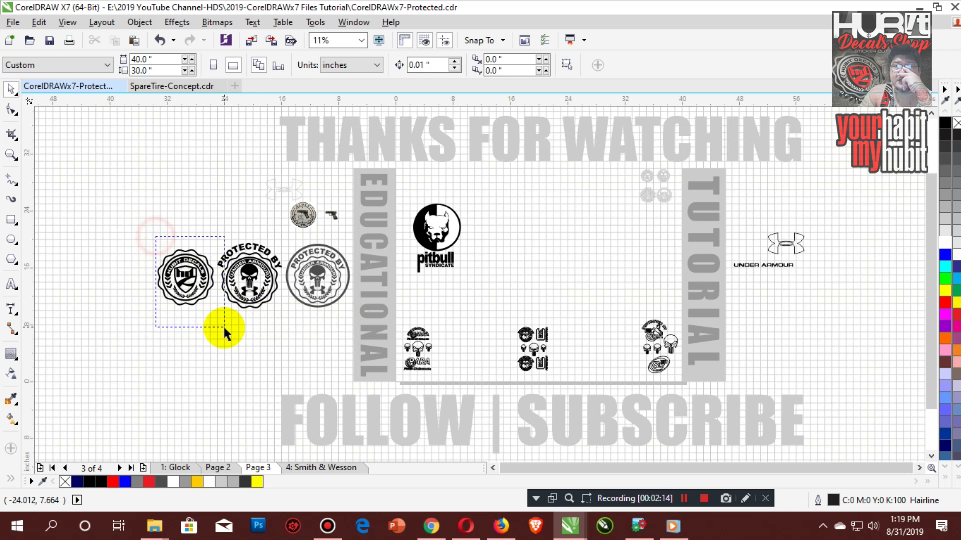
{"action": "left_click_drag", "start_coordinate": [223, 325], "coordinate": [223, 326]}
{"action": "key", "text": "ctrl+d"}
{"action": "key", "text": "p"}
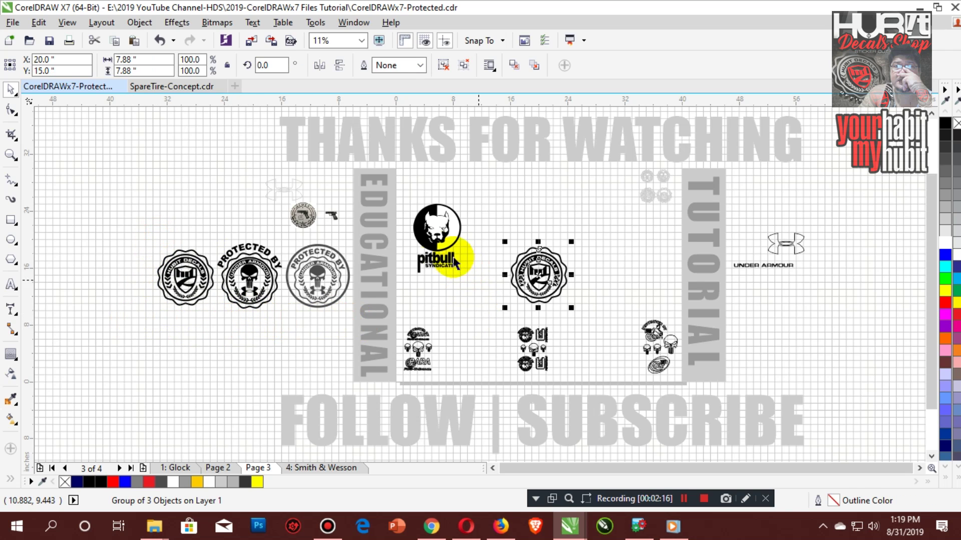
{"action": "left_click_drag", "start_coordinate": [407, 200], "coordinate": [615, 337]}
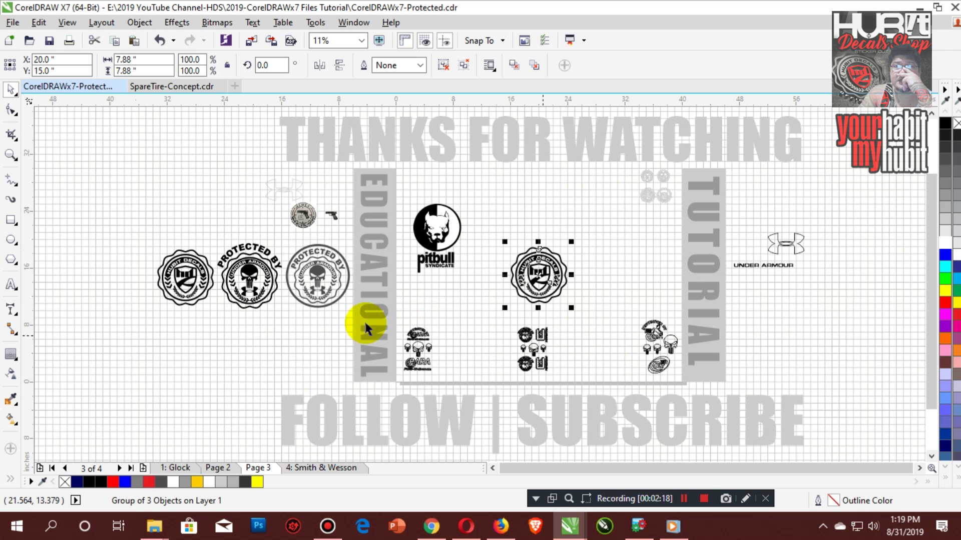
Copy the "PROTECTED BY" Under Armour skull badge from beside the page to the upper right of the centred badge and ungroup it.
{"action": "left_click", "coordinate": [263, 274]}
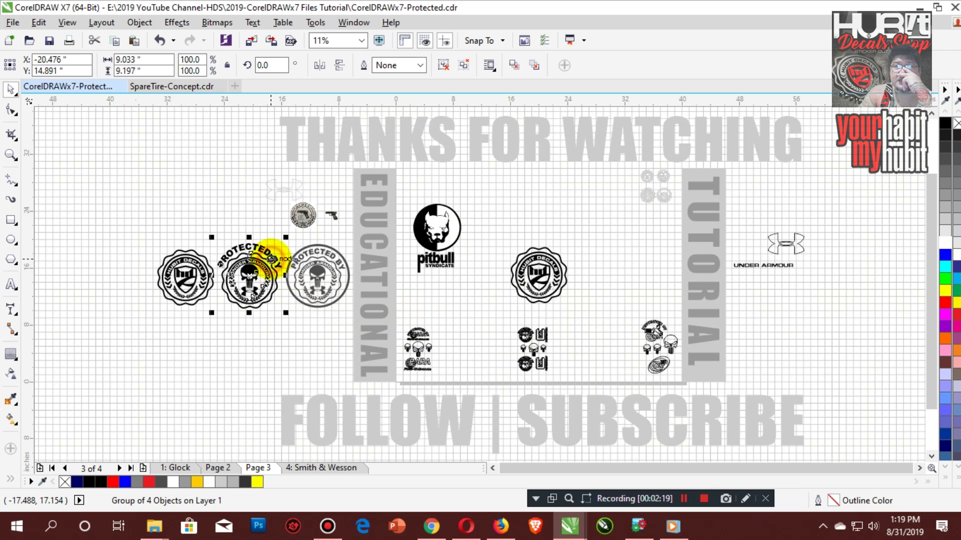
{"action": "left_click", "coordinate": [442, 67]}
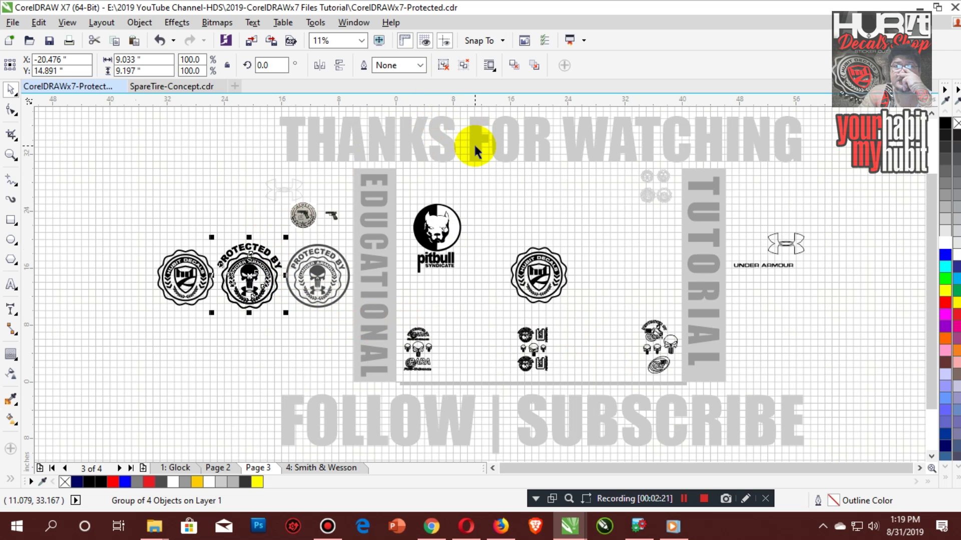
{"action": "key", "text": "ctrl+z"}
{"action": "left_click_drag", "start_coordinate": [386, 191], "coordinate": [653, 341]}
{"action": "left_click_drag", "start_coordinate": [514, 300], "coordinate": [674, 204]}
{"action": "left_click", "coordinate": [463, 66]}
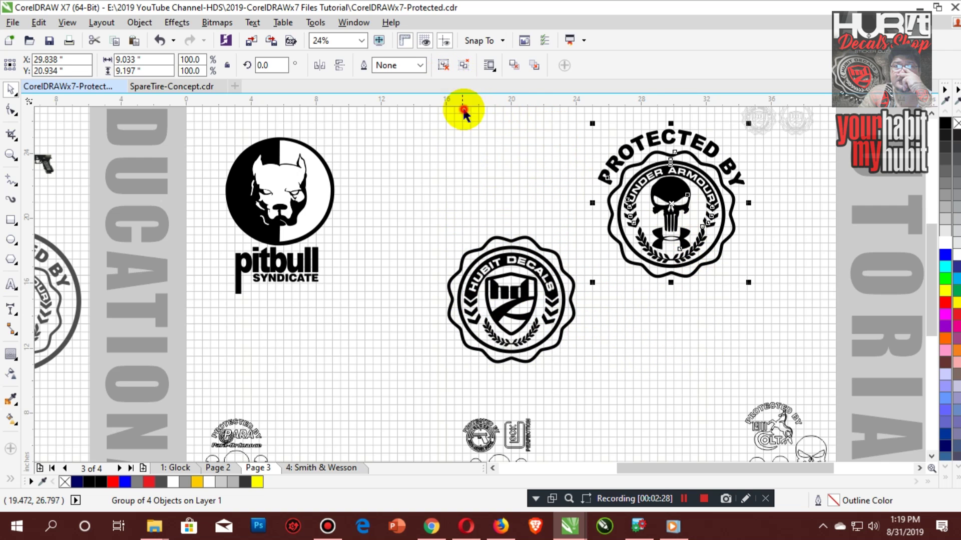
Move the arched "PROTECTED BY" text off the copied skull badge to above the centred badge, and delete the rest of the copy.
{"action": "left_click", "coordinate": [624, 150]}
{"action": "left_click", "coordinate": [638, 141]}
{"action": "left_click", "coordinate": [500, 161]}
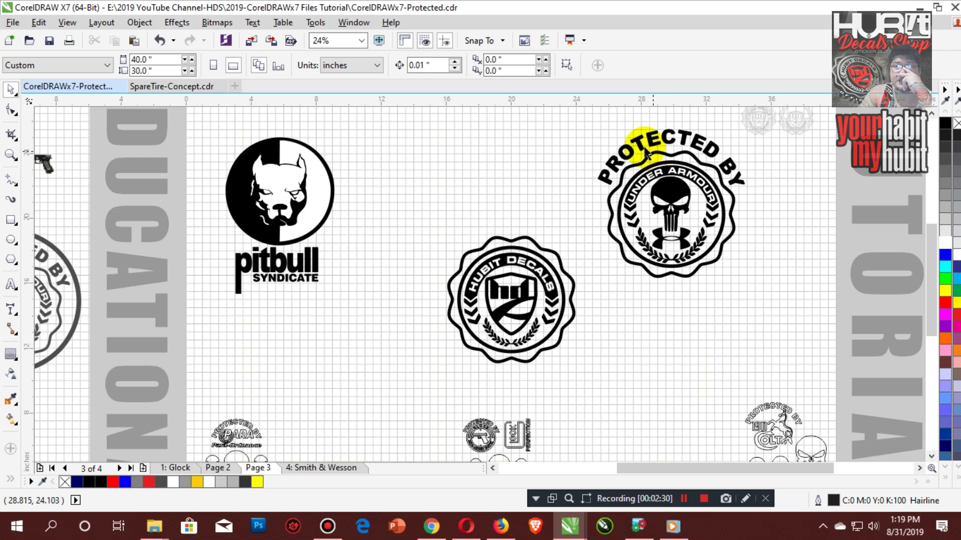
{"action": "left_click_drag", "start_coordinate": [622, 150], "coordinate": [426, 147]}
{"action": "left_click_drag", "start_coordinate": [739, 277], "coordinate": [761, 302]}
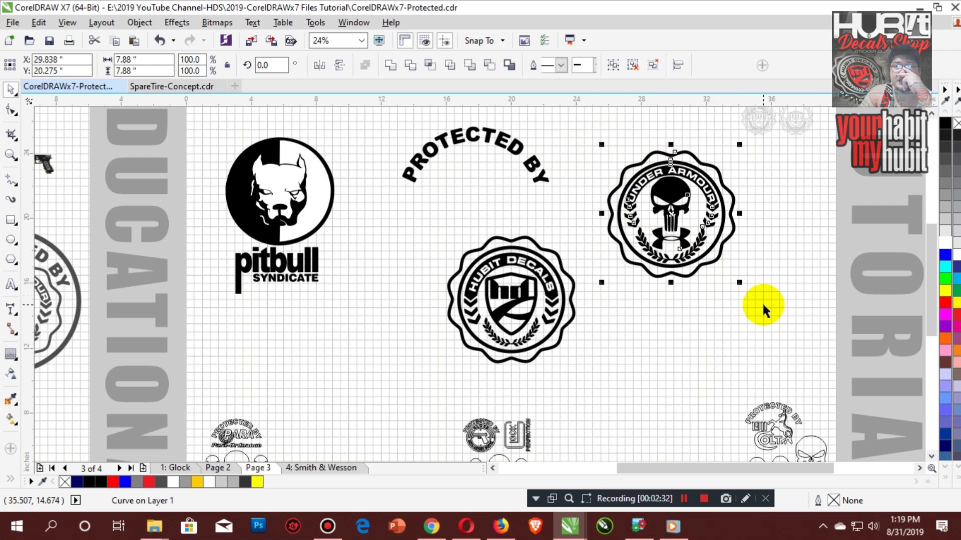
{"action": "key", "text": "Delete"}
Ungroup the centred badge and delete its inner lettering and shield artwork, keeping only the scalloped outline and the circle.
{"action": "left_click", "coordinate": [500, 280]}
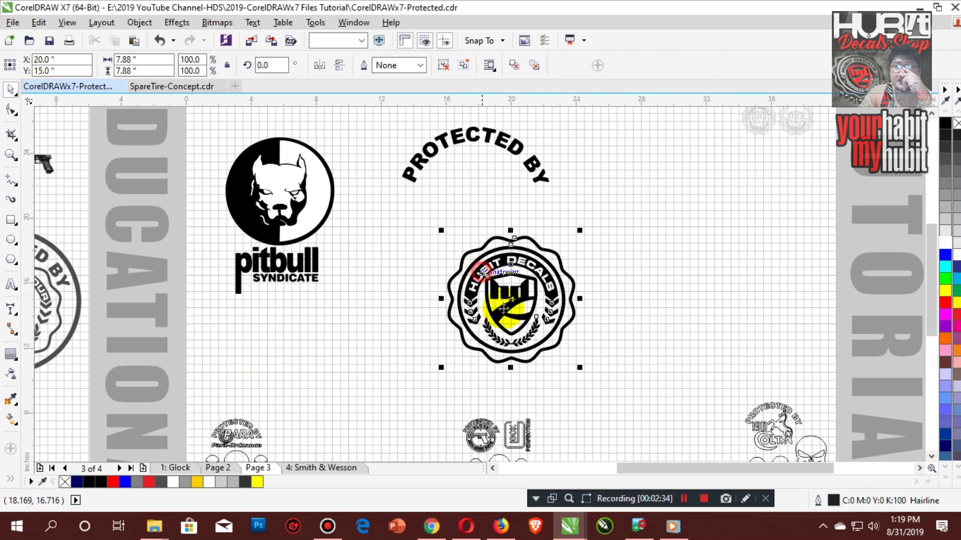
{"action": "key", "text": "Delete"}
{"action": "left_click", "coordinate": [160, 41]}
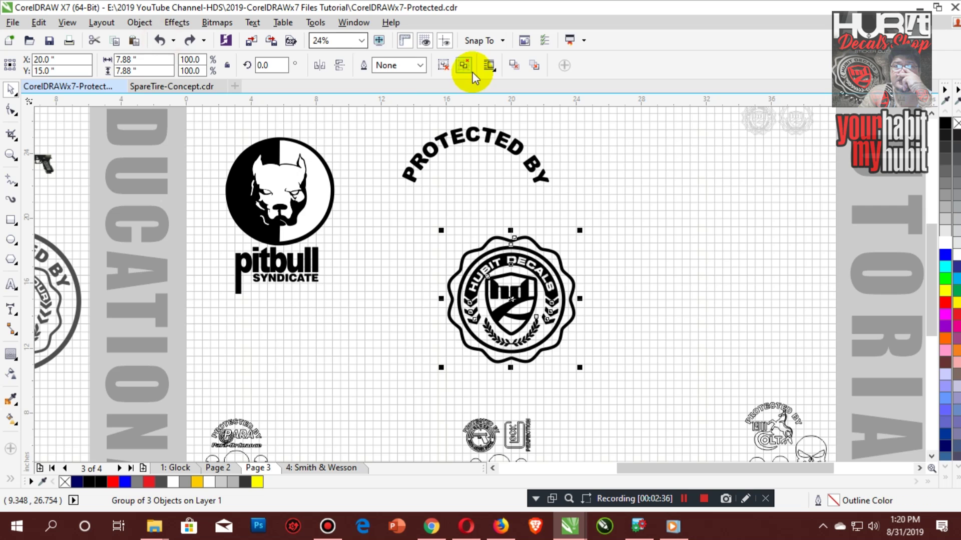
{"action": "left_click", "coordinate": [605, 165]}
{"action": "left_click", "coordinate": [497, 278]}
{"action": "key", "text": "Delete"}
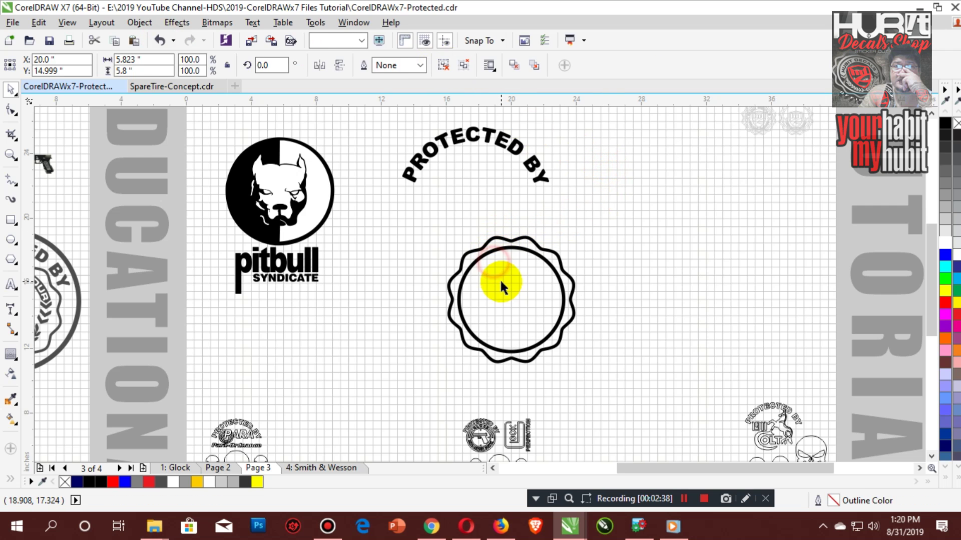
{"action": "left_click_drag", "start_coordinate": [413, 226], "coordinate": [645, 384]}
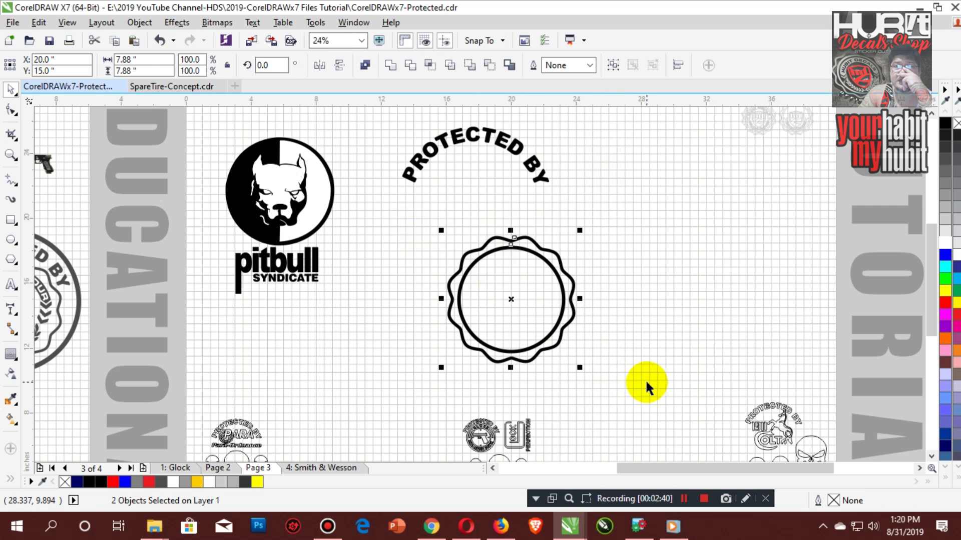
{"action": "left_click", "coordinate": [660, 291]}
Move the arched "PROTECTED BY" text down and centre it over the top of the empty scalloped badge.
{"action": "left_click", "coordinate": [527, 165]}
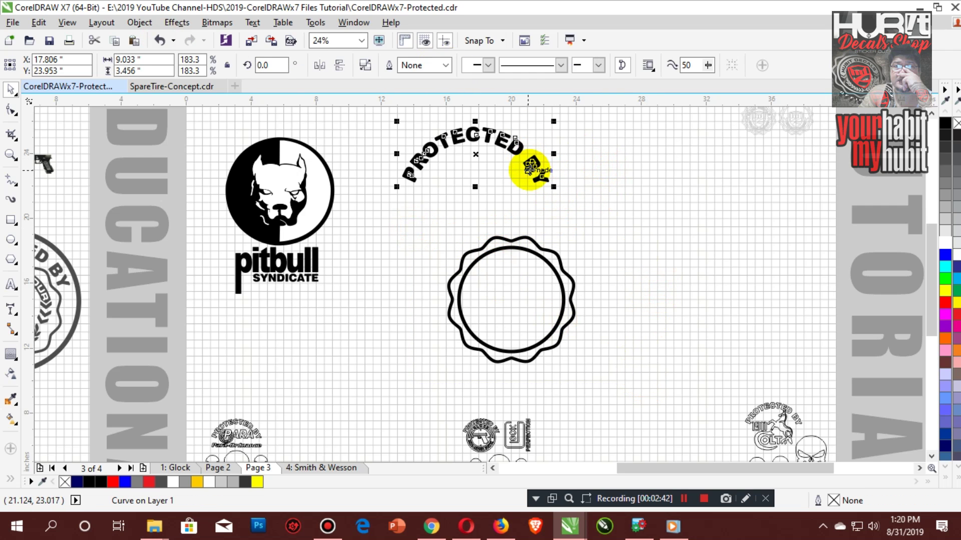
{"action": "left_click_drag", "start_coordinate": [529, 167], "coordinate": [525, 215]}
{"action": "left_click", "coordinate": [671, 292]}
Group the pitbull logo with its lettering, shrink it to about 3.45 by 4.98 inches, and place a copy inside the badge's circle.
{"action": "left_click_drag", "start_coordinate": [204, 133], "coordinate": [395, 321]}
{"action": "key", "text": "ctrl+g"}
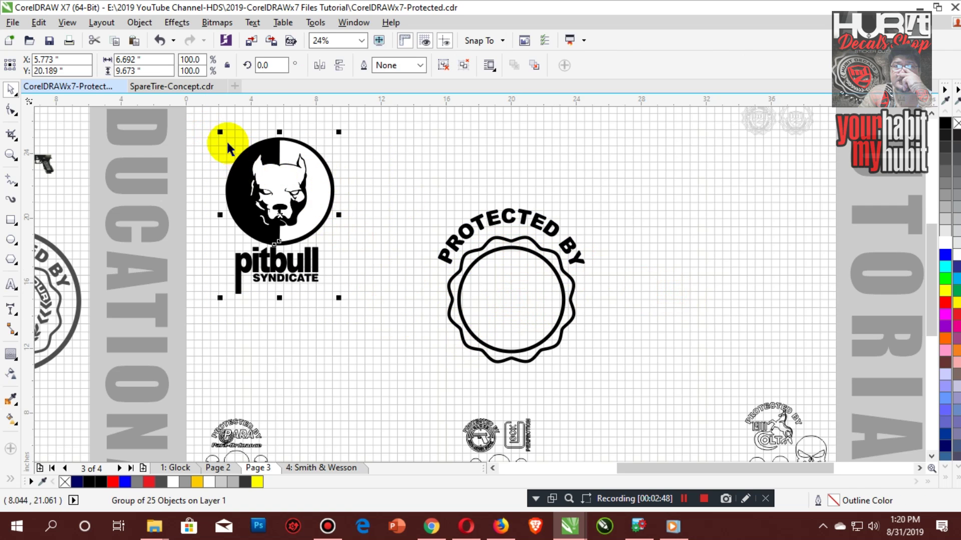
{"action": "left_click_drag", "start_coordinate": [218, 134], "coordinate": [508, 294]}
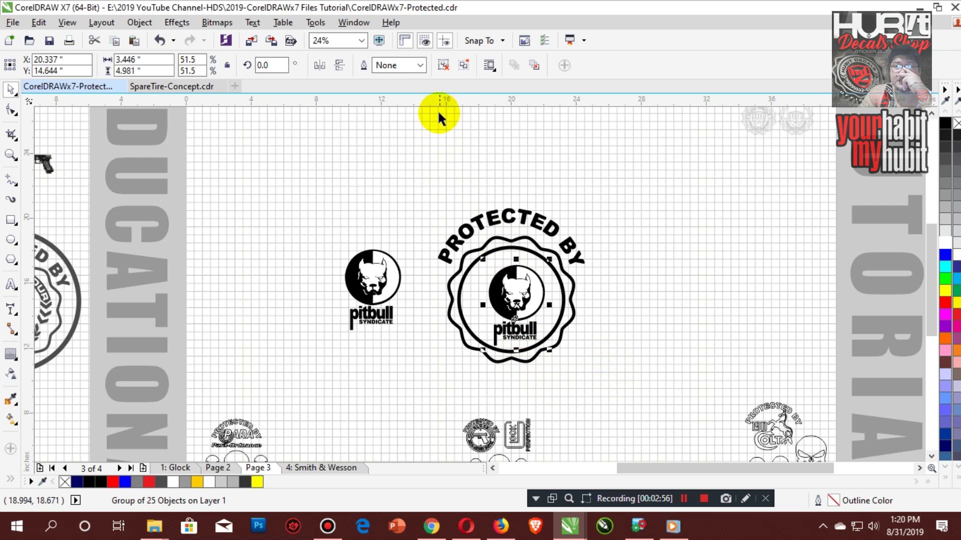
Ungroup the logo copy inside the badge and delete its "pitbull SYNDICATE" lettering.
{"action": "left_click", "coordinate": [442, 65]}
{"action": "left_click", "coordinate": [430, 368]}
{"action": "left_click_drag", "start_coordinate": [465, 356], "coordinate": [575, 314]}
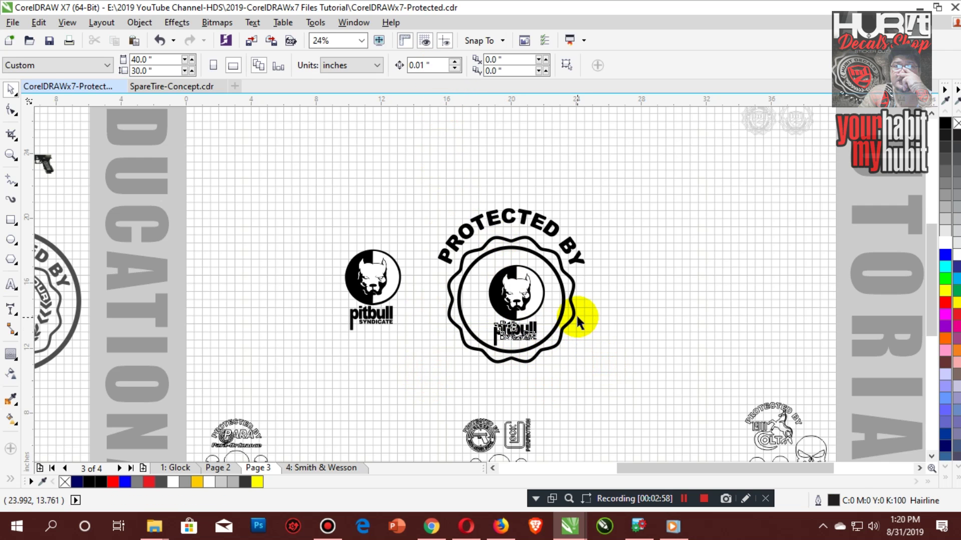
{"action": "key", "text": "Delete"}
Enlarge the round pitbull emblem inside the badge to about 5.99 inches wide so it nearly fills the circle.
{"action": "key", "text": "F2"}
{"action": "left_click_drag", "start_coordinate": [403, 214], "coordinate": [697, 429]}
{"action": "left_click_drag", "start_coordinate": [383, 199], "coordinate": [494, 308]}
{"action": "left_click_drag", "start_coordinate": [382, 295], "coordinate": [343, 354]}
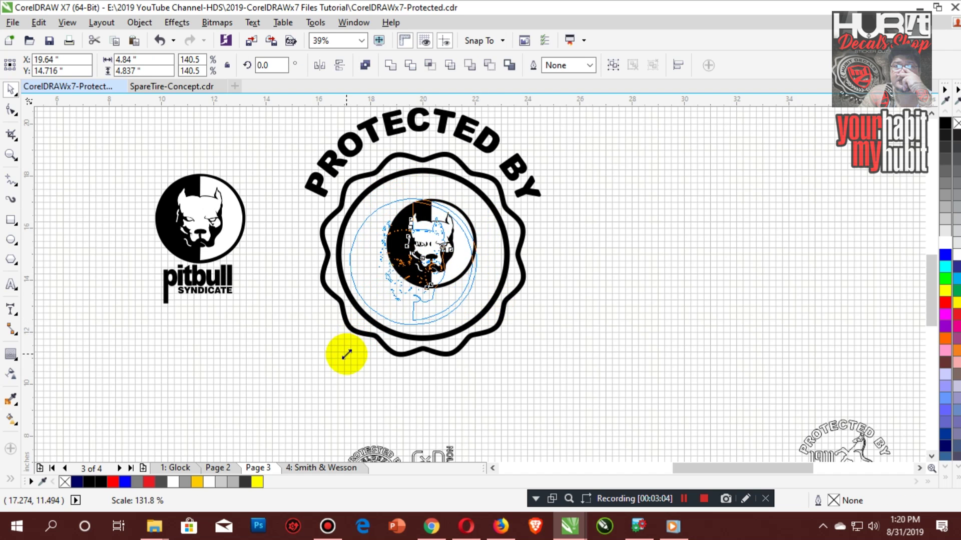
{"action": "left_click_drag", "start_coordinate": [484, 330], "coordinate": [509, 351]}
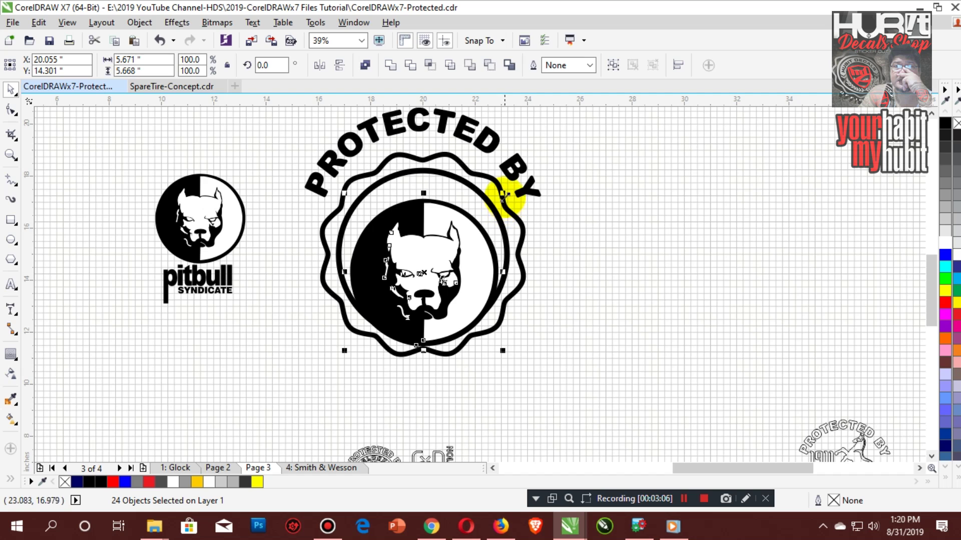
Group all pieces of the enlarged pitbull emblem and centre the group on the page, inside the badge's circle.
{"action": "key", "text": "p"}
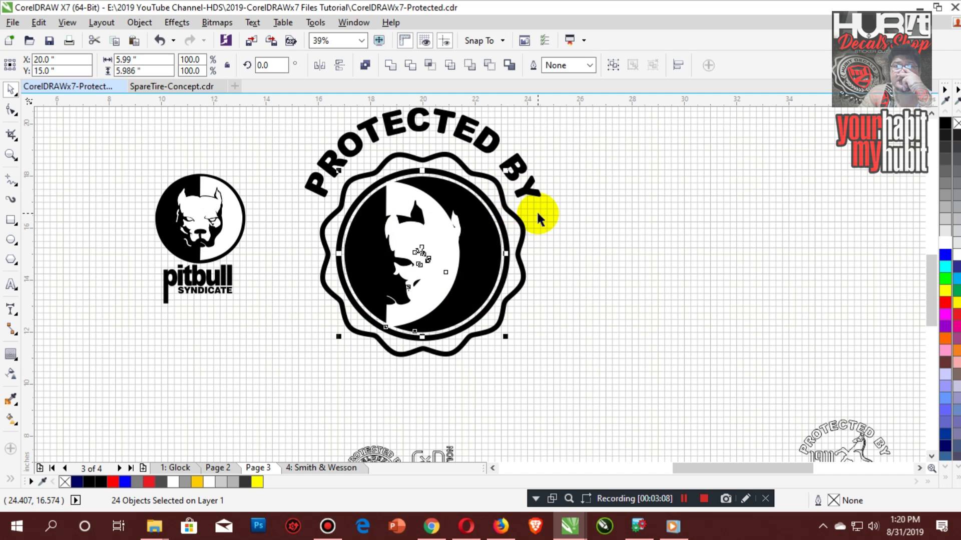
{"action": "key", "text": "ctrl+z"}
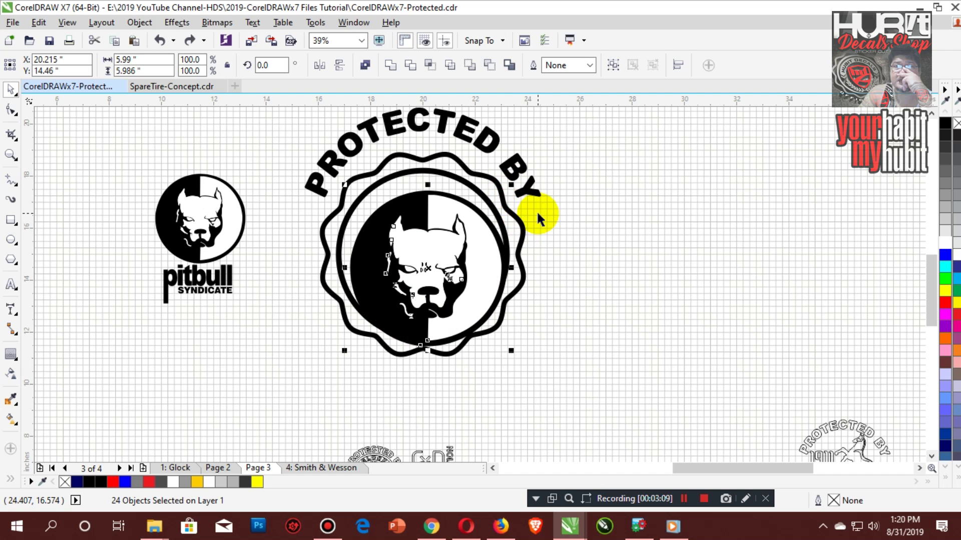
{"action": "key", "text": "ctrl+g"}
{"action": "key", "text": "p"}
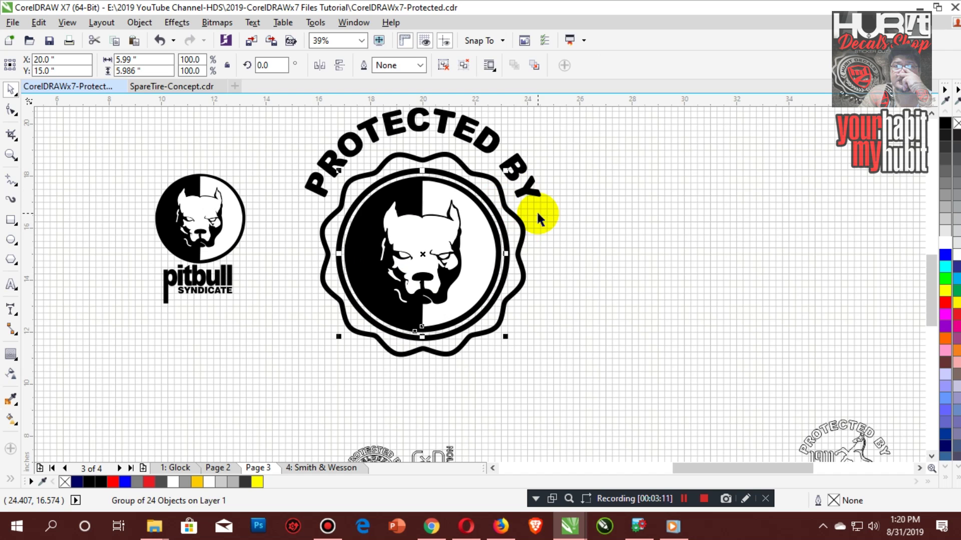
{"action": "left_click", "coordinate": [602, 250]}
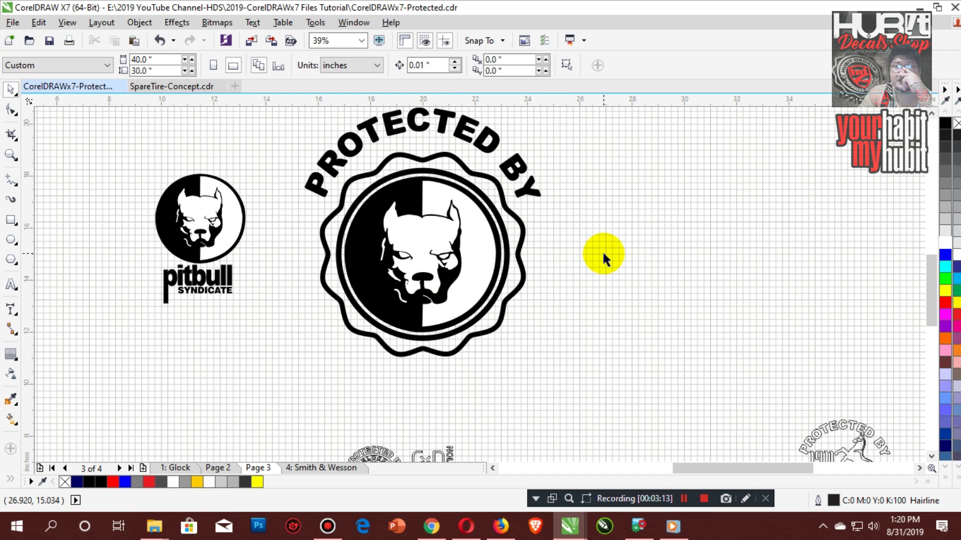
Nudge the arched "PROTECTED BY" text down closer to the scalloped edge, to a Y position of 18.462 inches.
{"action": "scroll", "coordinate": [602, 251], "scroll_direction": "down", "scroll_amount": 2}
{"action": "key", "text": "F2"}
{"action": "left_click_drag", "start_coordinate": [311, 160], "coordinate": [658, 333]}
{"action": "left_click", "coordinate": [519, 184]}
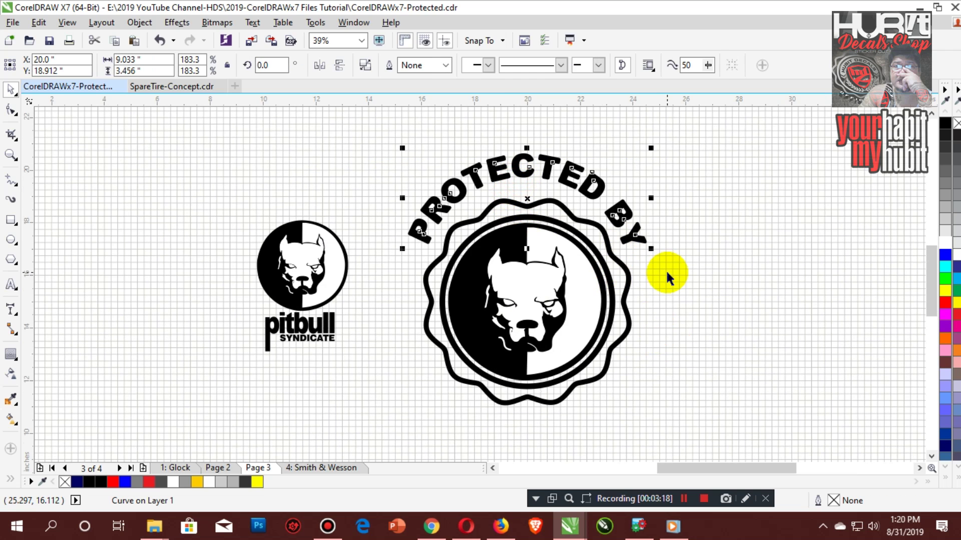
{"action": "key", "text": "Down"}
{"action": "key", "text": "Down"}
{"action": "key", "text": "Down"}
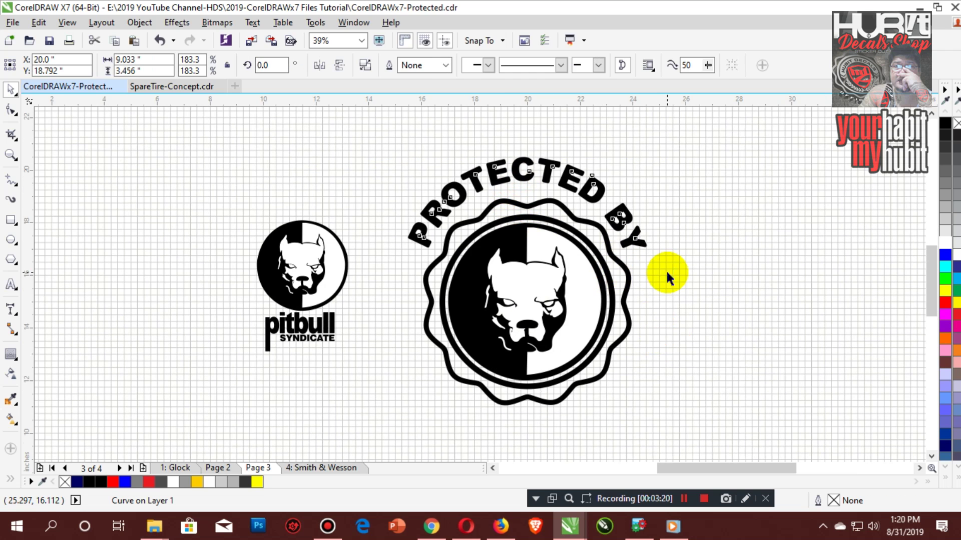
{"action": "key", "text": "Down"}
{"action": "key", "text": "Down"}
{"action": "key", "text": "Down"}
{"action": "key", "text": "Down"}
{"action": "key", "text": "Down"}
{"action": "key", "text": "Down"}
{"action": "key", "text": "Down"}
{"action": "key", "text": "Down"}
{"action": "key", "text": "Down"}
{"action": "key", "text": "Down"}
{"action": "key", "text": "Down"}
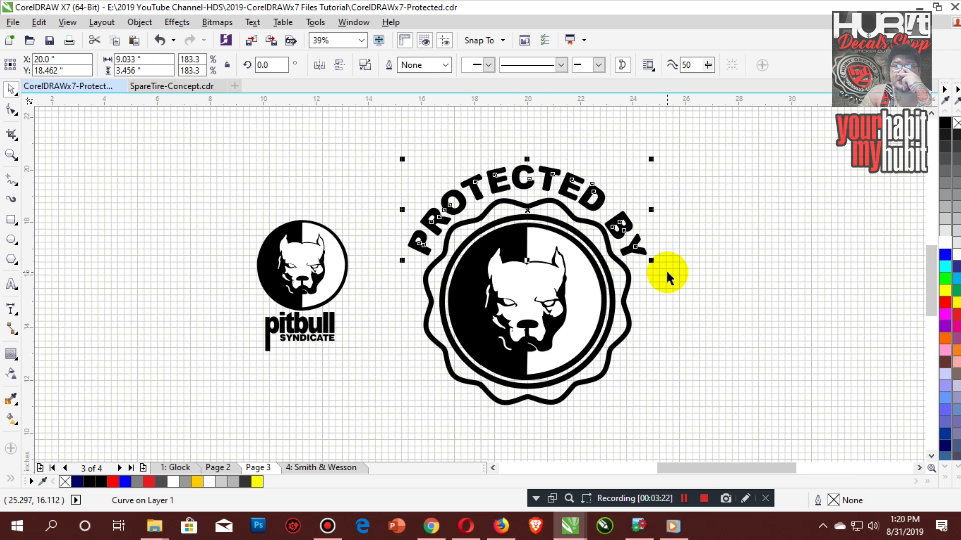
{"action": "left_click", "coordinate": [690, 293]}
Move the small pitbull logo and the complete "PROTECTED BY" pitbull badge together towards the page's left side.
{"action": "scroll", "coordinate": [501, 256], "scroll_direction": "down", "scroll_amount": 2}
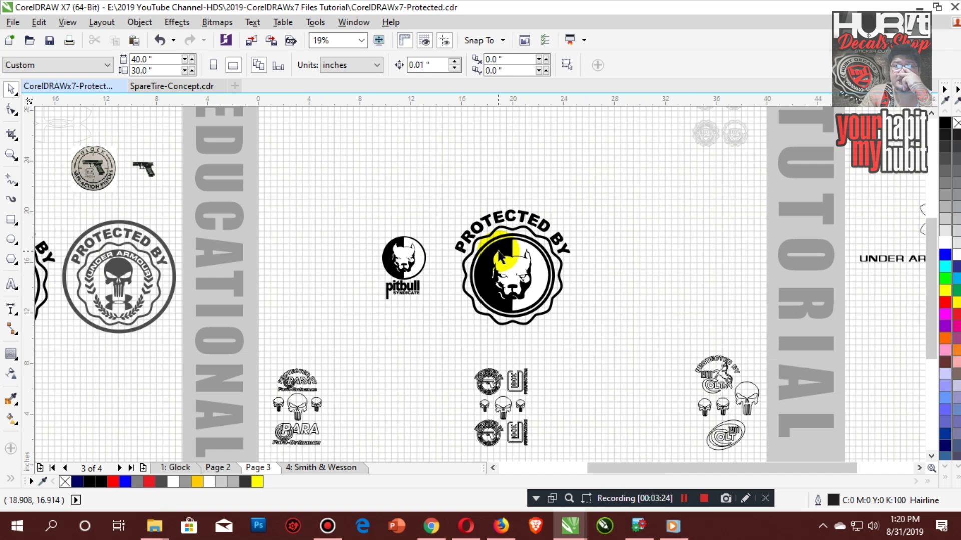
{"action": "left_click_drag", "start_coordinate": [279, 180], "coordinate": [695, 360]}
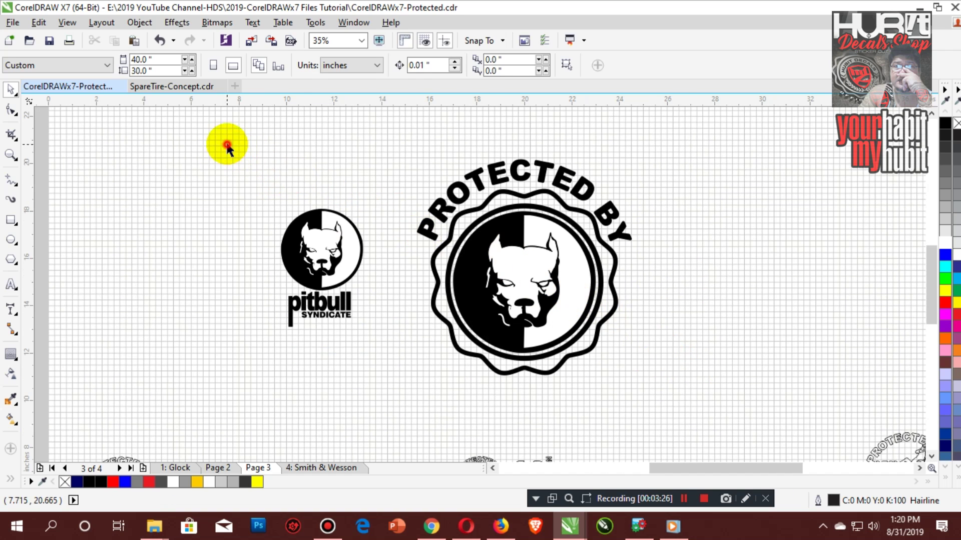
{"action": "left_click_drag", "start_coordinate": [227, 145], "coordinate": [690, 401]}
{"action": "left_click_drag", "start_coordinate": [504, 294], "coordinate": [328, 274]}
Enlarge the lettered pitbull logo to about 6.97 by 10.07 inches and shift it slightly left, clear of the badge.
{"action": "left_click", "coordinate": [188, 317]}
{"action": "left_click", "coordinate": [172, 286]}
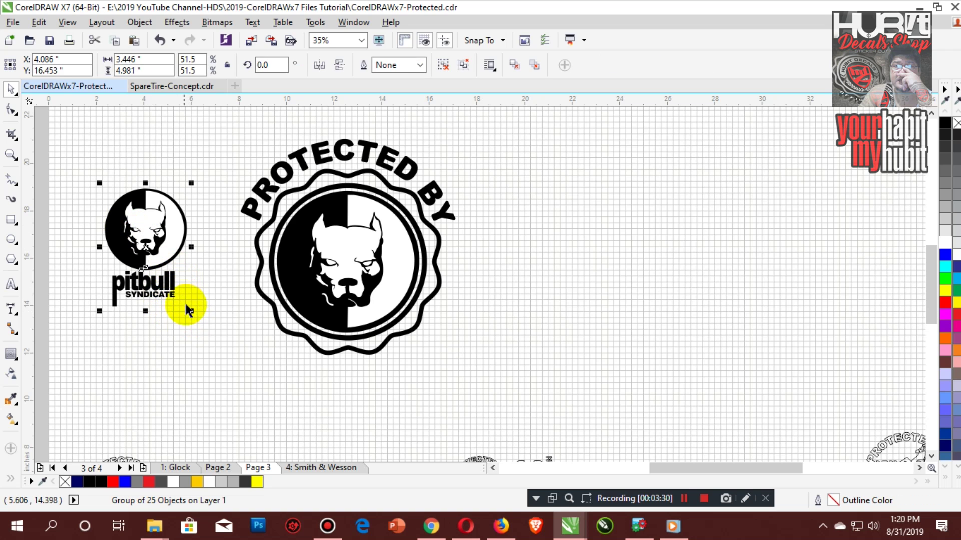
{"action": "left_click_drag", "start_coordinate": [189, 311], "coordinate": [239, 382]}
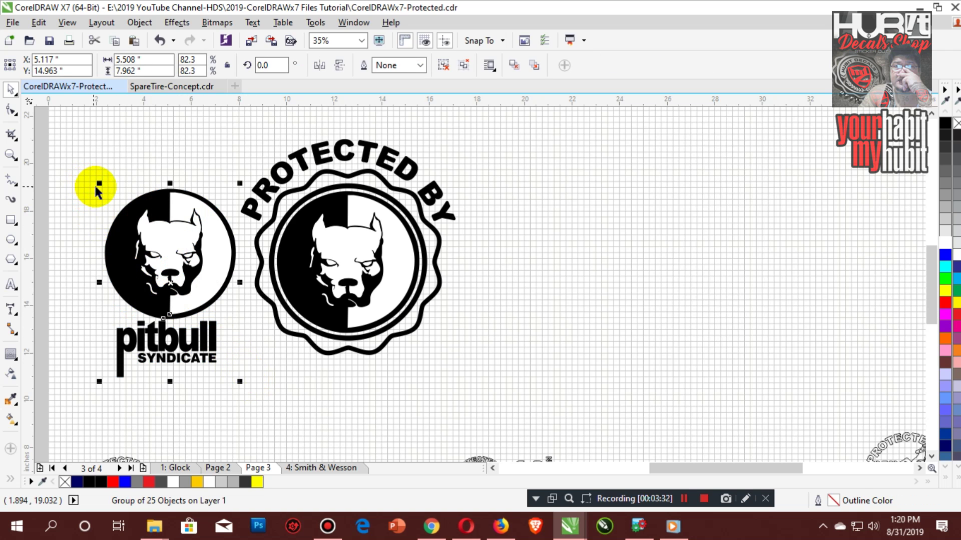
{"action": "left_click_drag", "start_coordinate": [98, 184], "coordinate": [64, 133]}
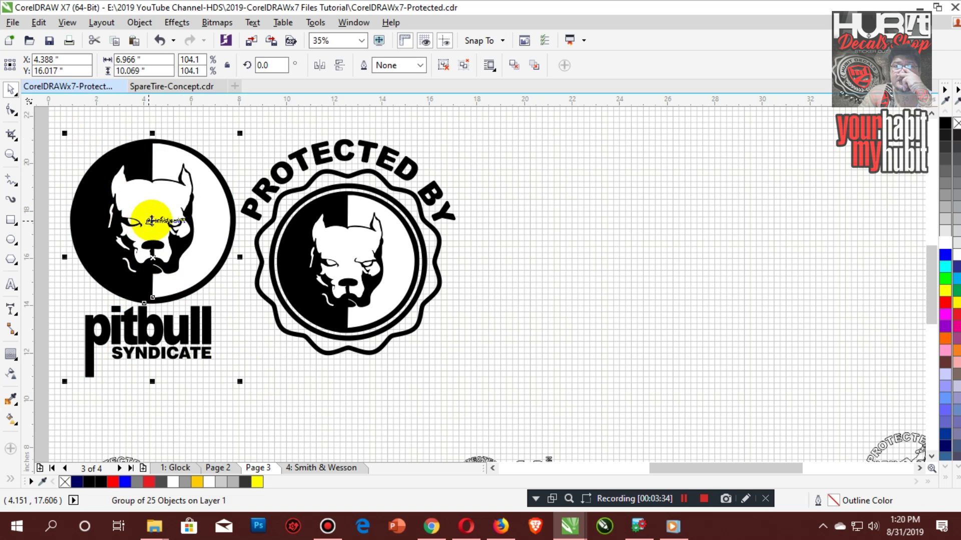
{"action": "left_click_drag", "start_coordinate": [183, 244], "coordinate": [165, 243]}
{"action": "left_click", "coordinate": [504, 310]}
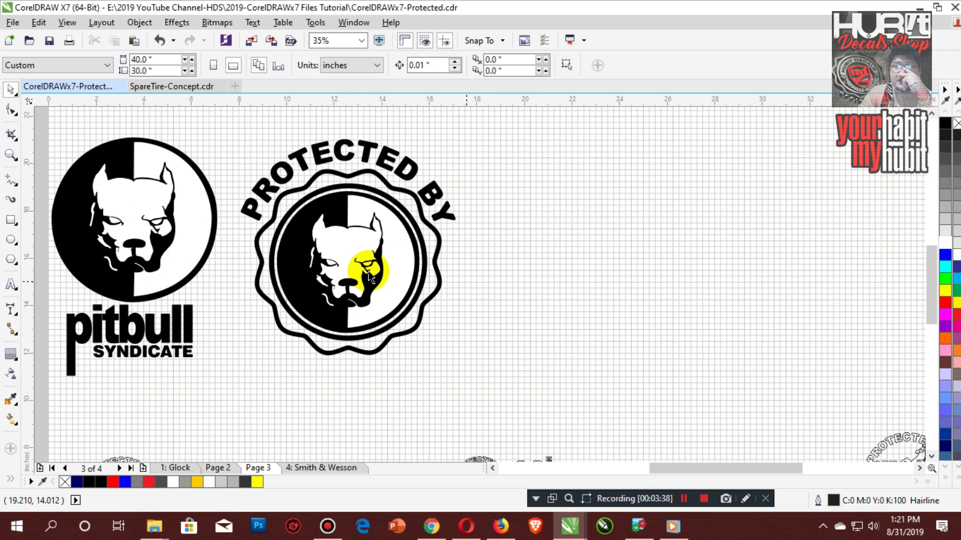
Duplicate the round pitbull emblem and its "PROTECTED BY" arch, without the scalloped ring, to the right of the badge.
{"action": "left_click", "coordinate": [307, 288]}
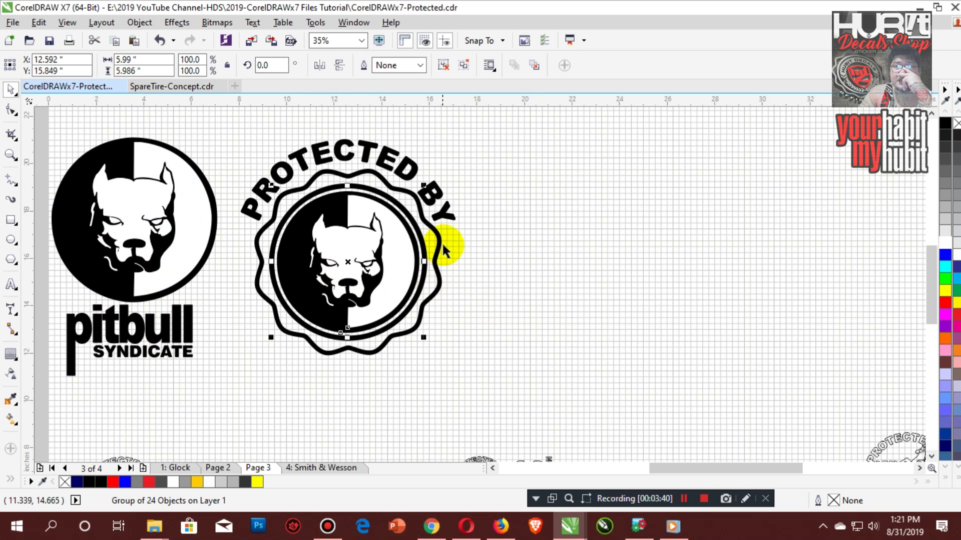
{"action": "left_click", "coordinate": [423, 205], "text": "shift"}
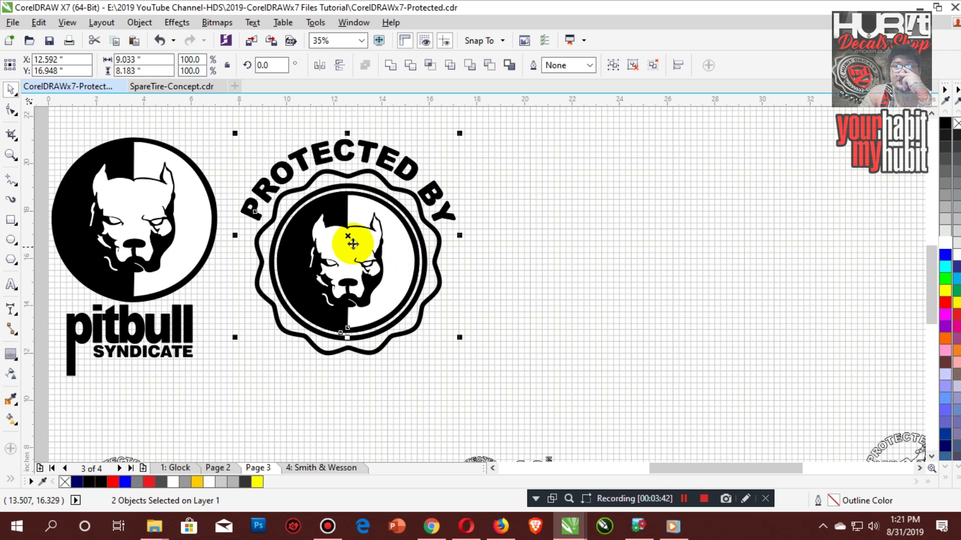
{"action": "left_click_drag", "start_coordinate": [349, 239], "coordinate": [595, 240]}
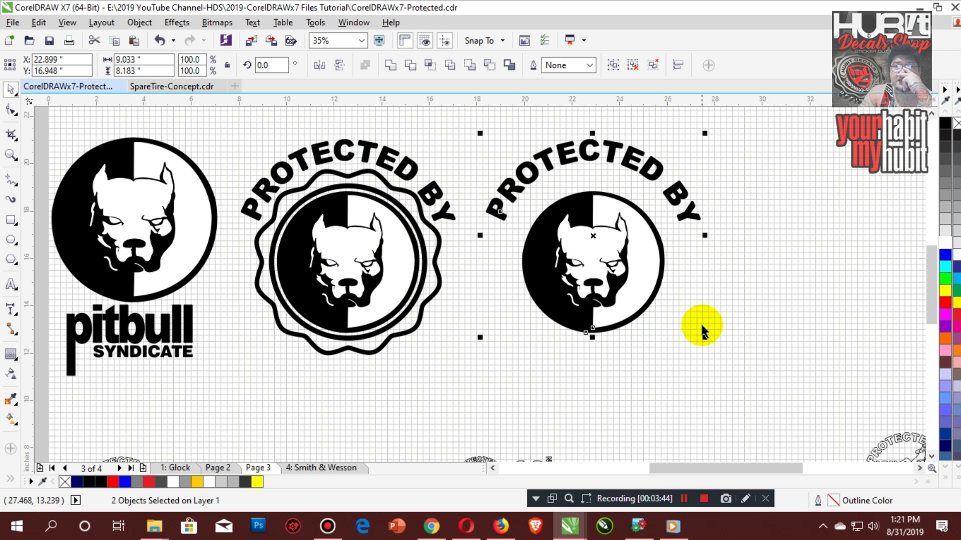
{"action": "left_click", "coordinate": [701, 325]}
Apply a hairline outline to the scalloped ring of the middle badge.
{"action": "left_click", "coordinate": [339, 180]}
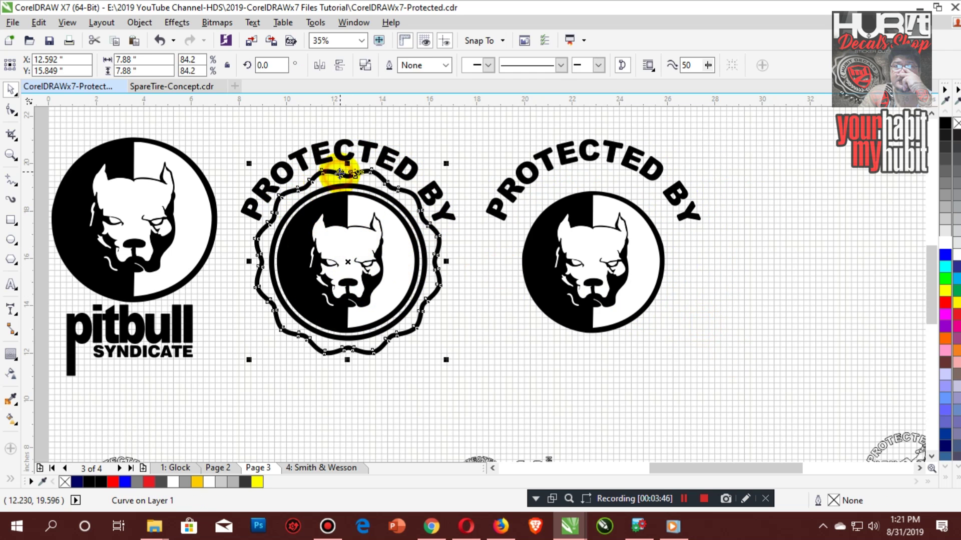
{"action": "scroll", "coordinate": [521, 365], "scroll_direction": "up", "scroll_amount": 2}
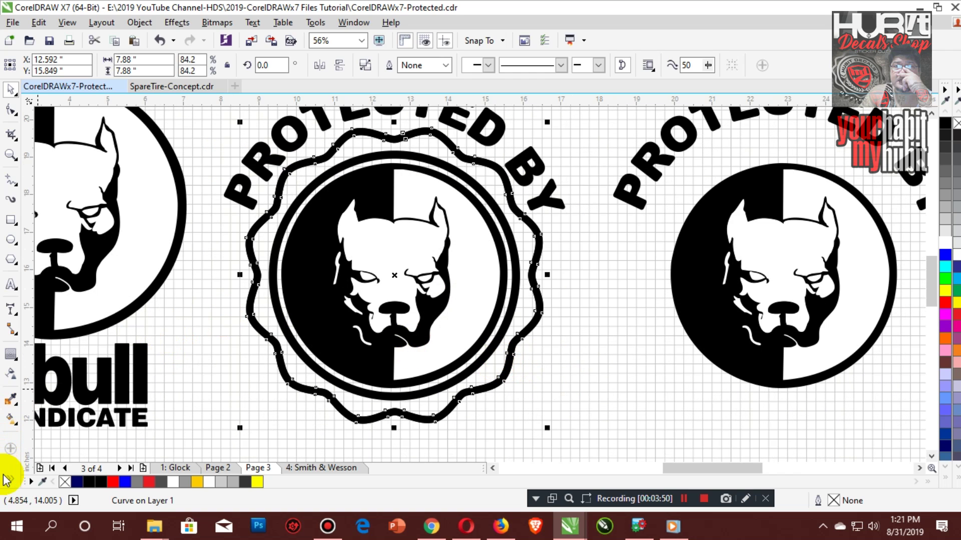
{"action": "left_click", "coordinate": [10, 481]}
{"action": "left_click", "coordinate": [34, 479]}
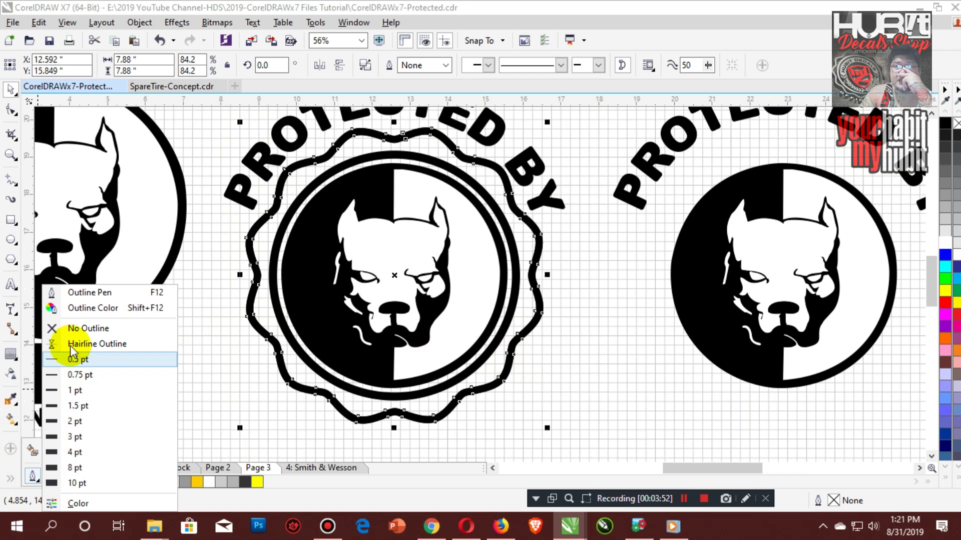
{"action": "left_click", "coordinate": [69, 341]}
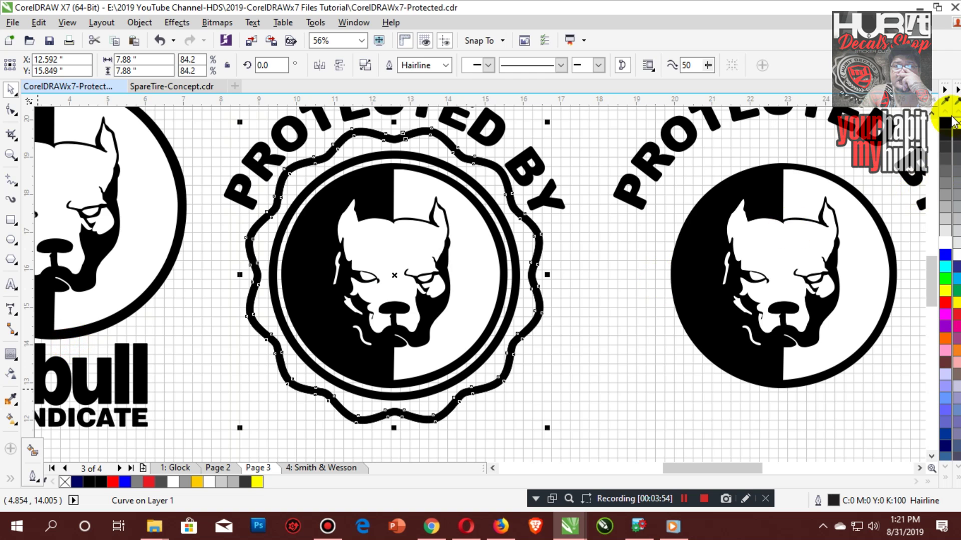
Lock the proportions of the middle badge's hairline scalloped curve and set its width to 9.0 inches.
{"action": "left_click", "coordinate": [159, 63]}
{"action": "left_click", "coordinate": [228, 65]}
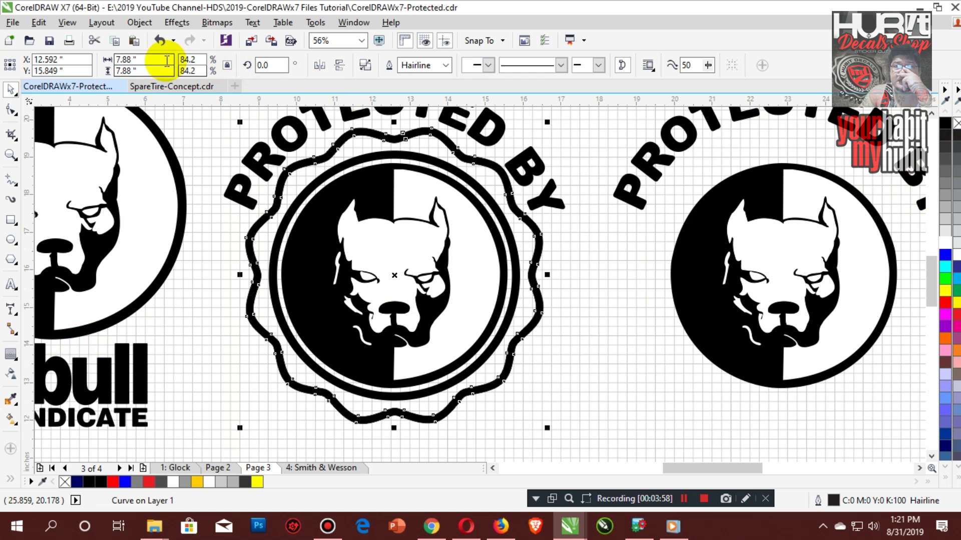
{"action": "double_click", "coordinate": [168, 59]}
{"action": "type", "text": "9.0"}
{"action": "key", "text": "Return"}
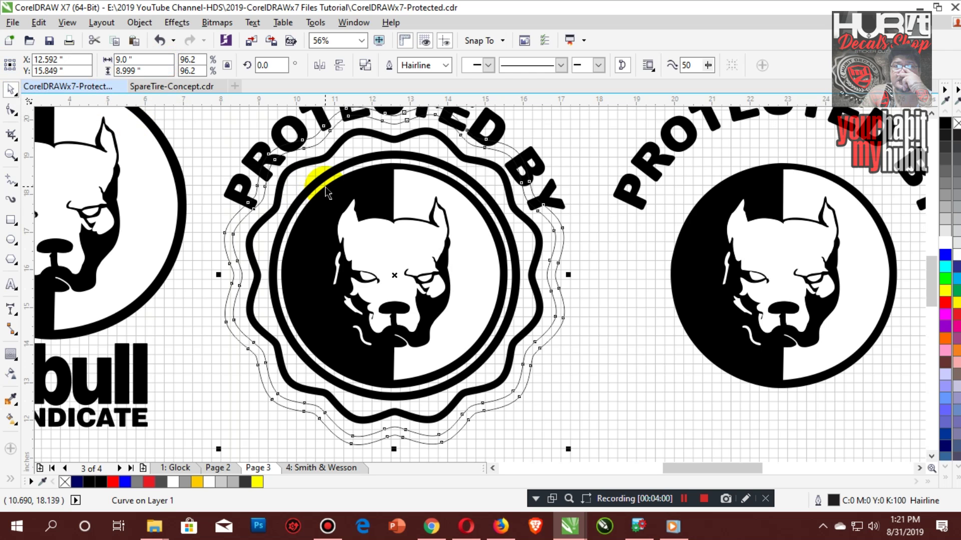
Set the scalloped curve's width to 7 inches, then adjust it to 7.8 inches.
{"action": "double_click", "coordinate": [120, 59]}
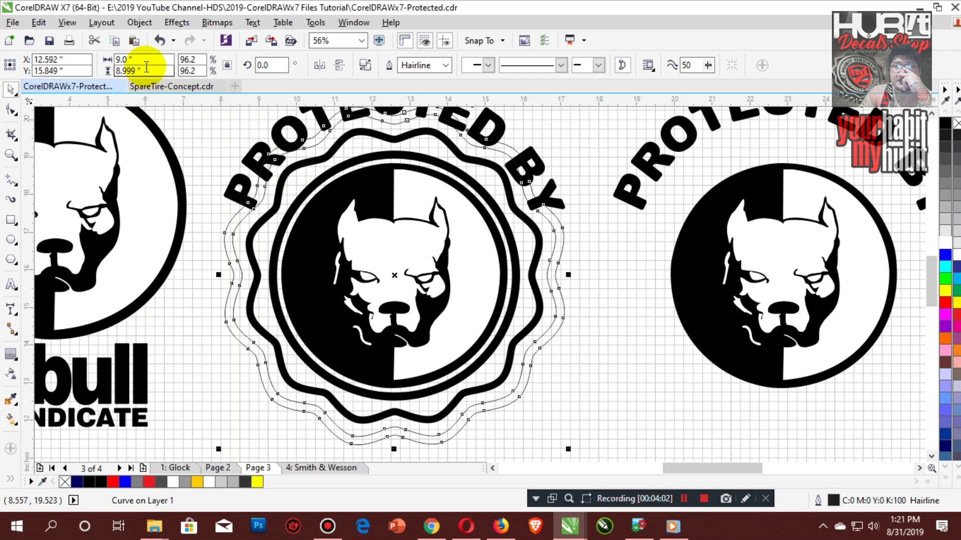
{"action": "type", "text": "7"}
{"action": "key", "text": "Return"}
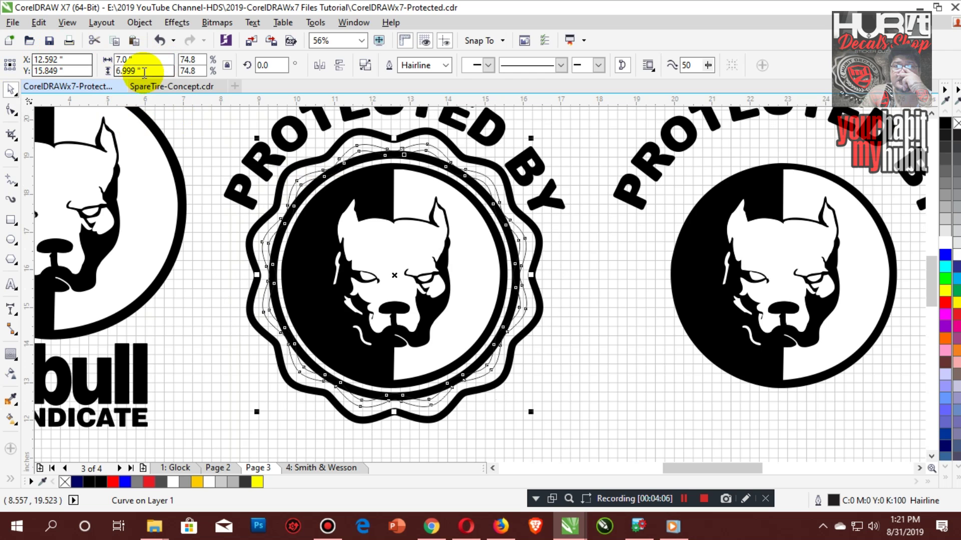
{"action": "double_click", "coordinate": [135, 59]}
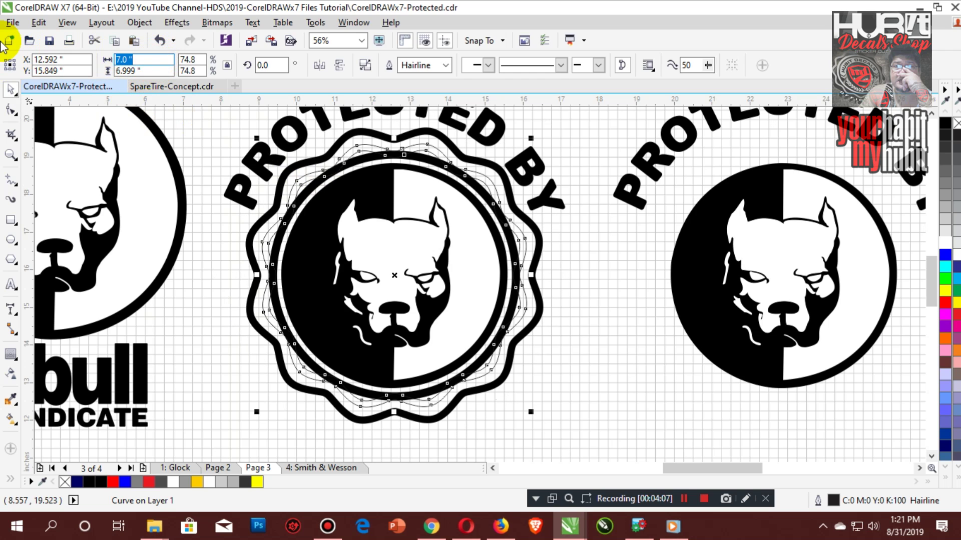
{"action": "type", "text": "7.8"}
{"action": "key", "text": "Return"}
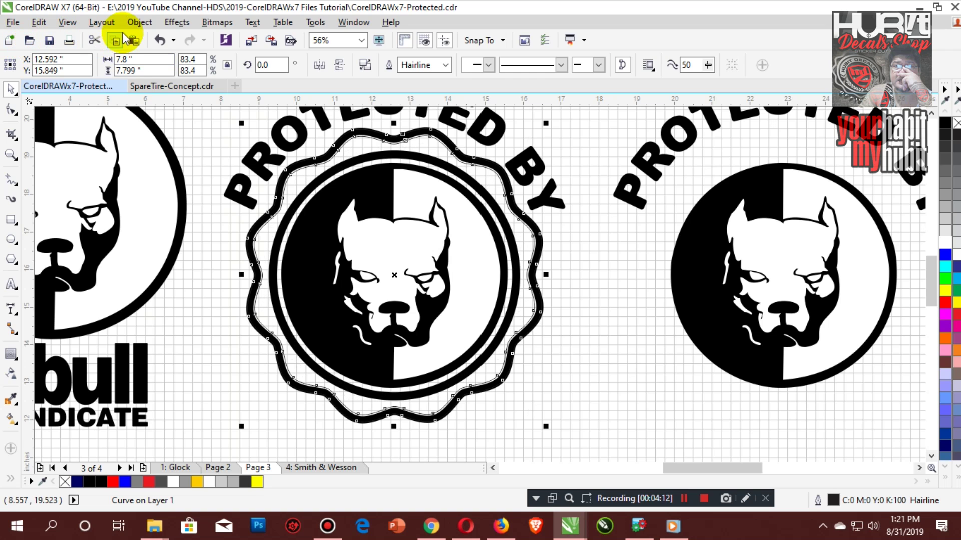
Break the scalloped curve apart and delete its inner outline.
{"action": "left_click", "coordinate": [139, 22]}
{"action": "left_click", "coordinate": [160, 203]}
{"action": "left_click", "coordinate": [623, 274]}
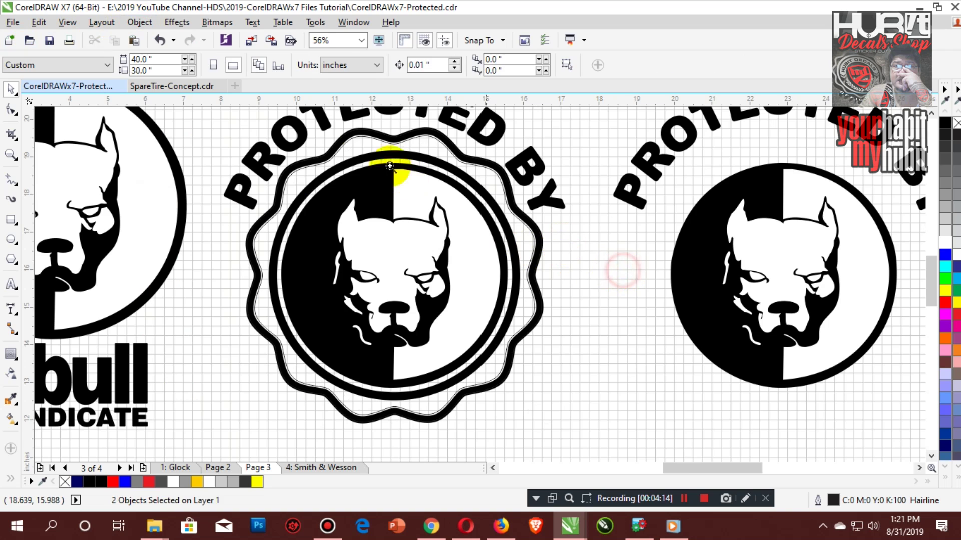
{"action": "scroll", "coordinate": [415, 226], "scroll_direction": "up", "scroll_amount": 3}
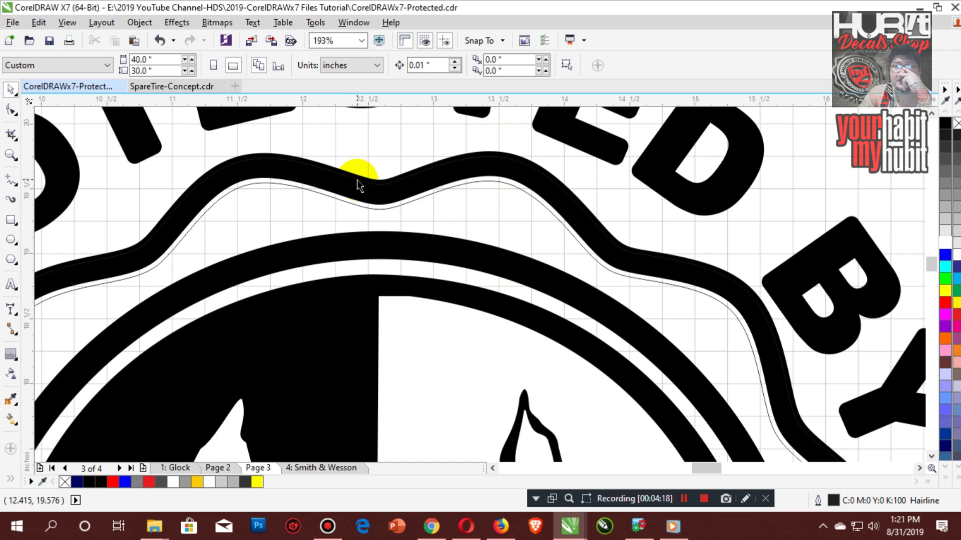
{"action": "left_click", "coordinate": [342, 201]}
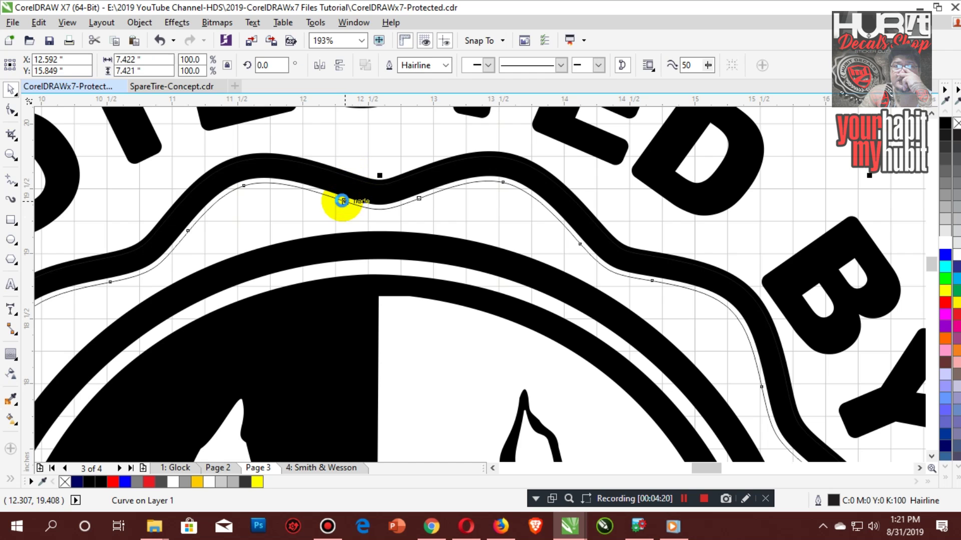
{"action": "key", "text": "Delete"}
Fill the remaining outer scalloped curve of the middle badge with 50% Black, then with a darker grey.
{"action": "left_click", "coordinate": [354, 184]}
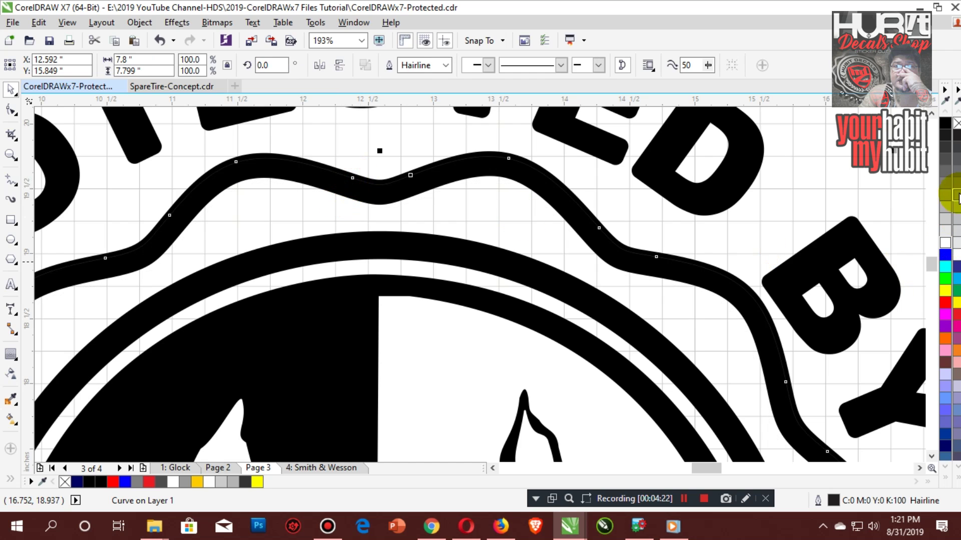
{"action": "left_click", "coordinate": [944, 180]}
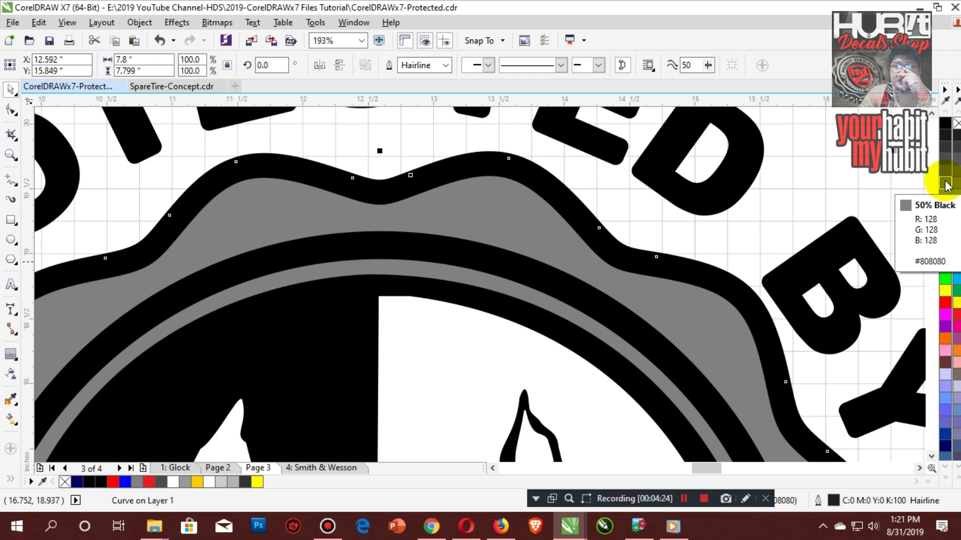
{"action": "scroll", "coordinate": [598, 213], "scroll_direction": "down", "scroll_amount": 6}
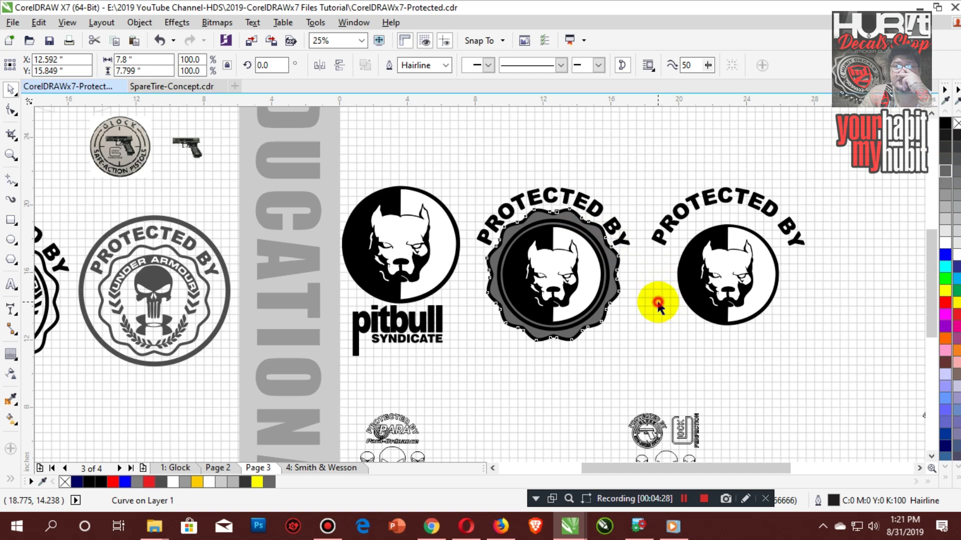
{"action": "left_click", "coordinate": [657, 303]}
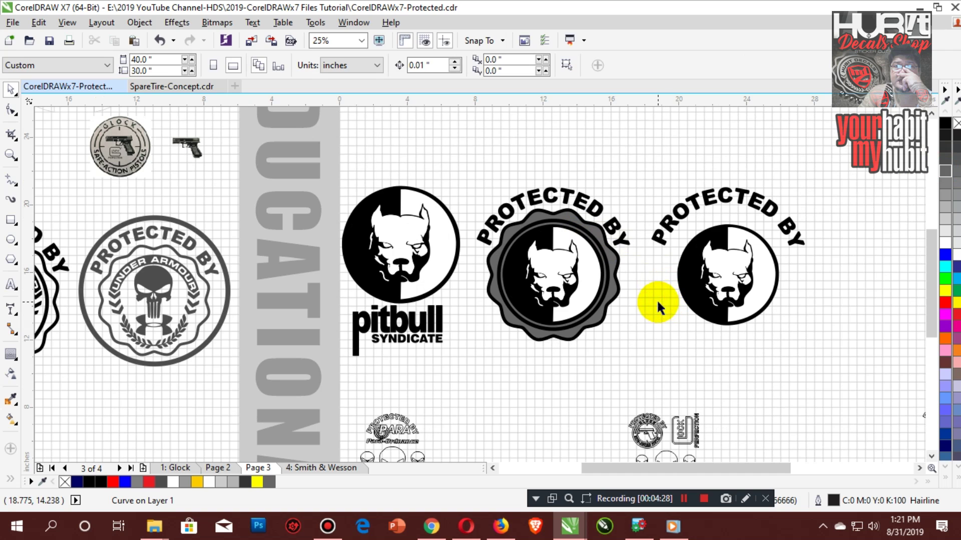
{"action": "left_click_drag", "start_coordinate": [343, 176], "coordinate": [874, 385]}
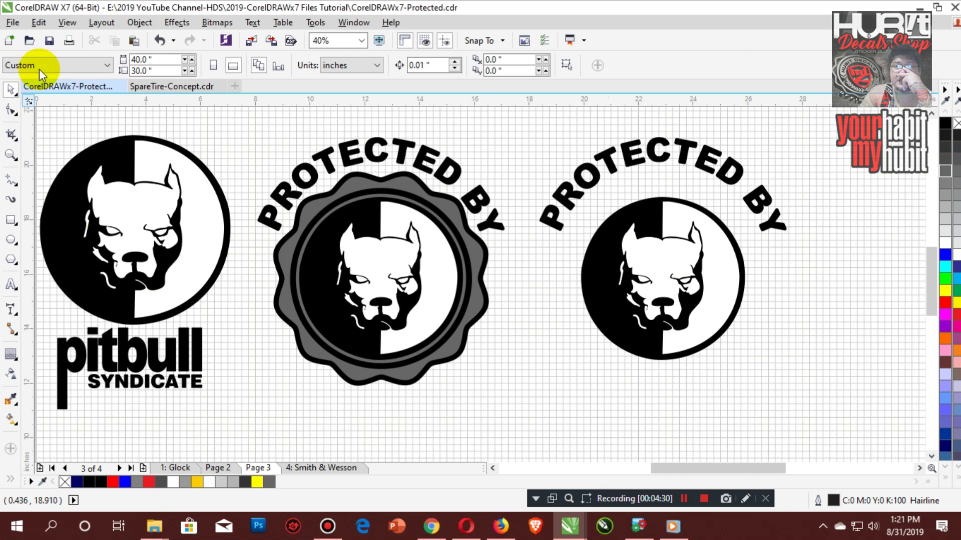
{"action": "left_click", "coordinate": [17, 21]}
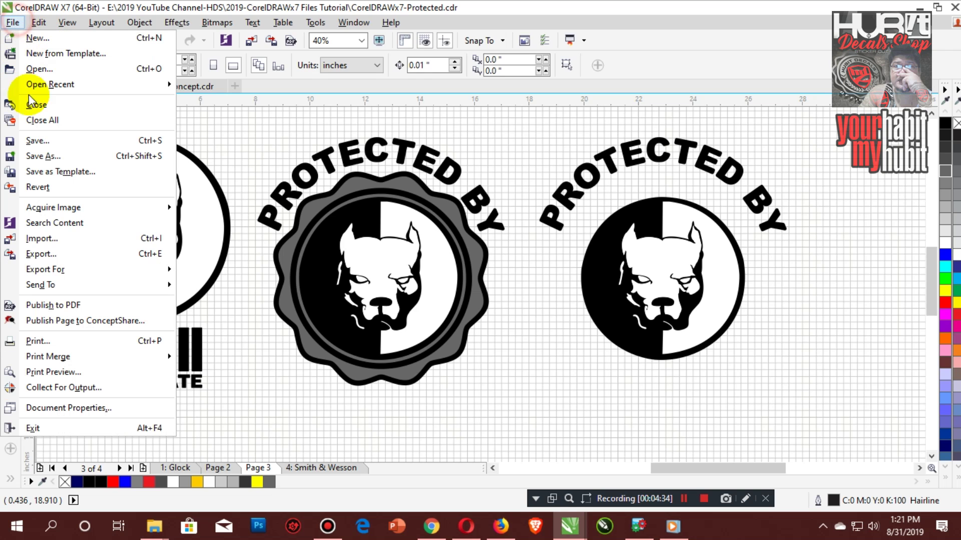
{"action": "left_click", "coordinate": [258, 133]}
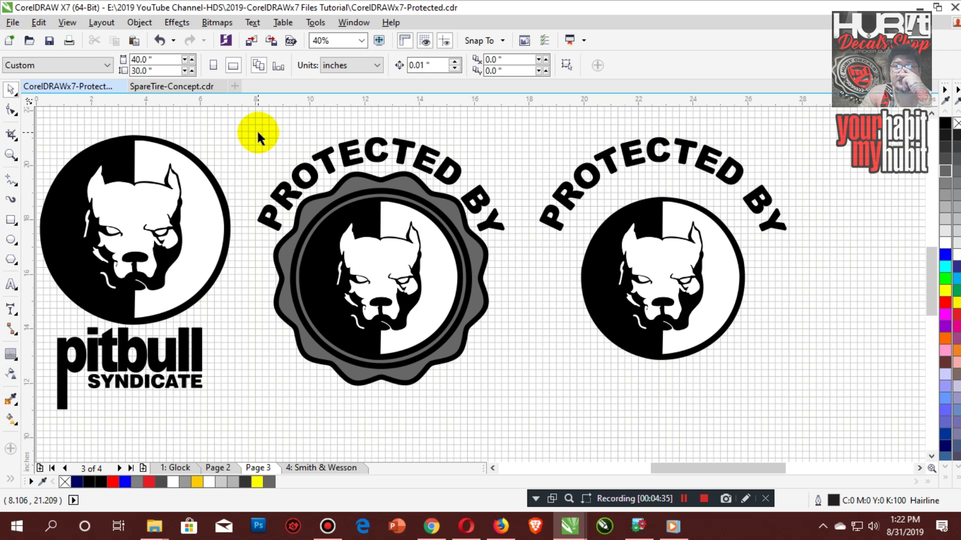
{"action": "scroll", "coordinate": [286, 154], "scroll_direction": "down", "scroll_amount": 2}
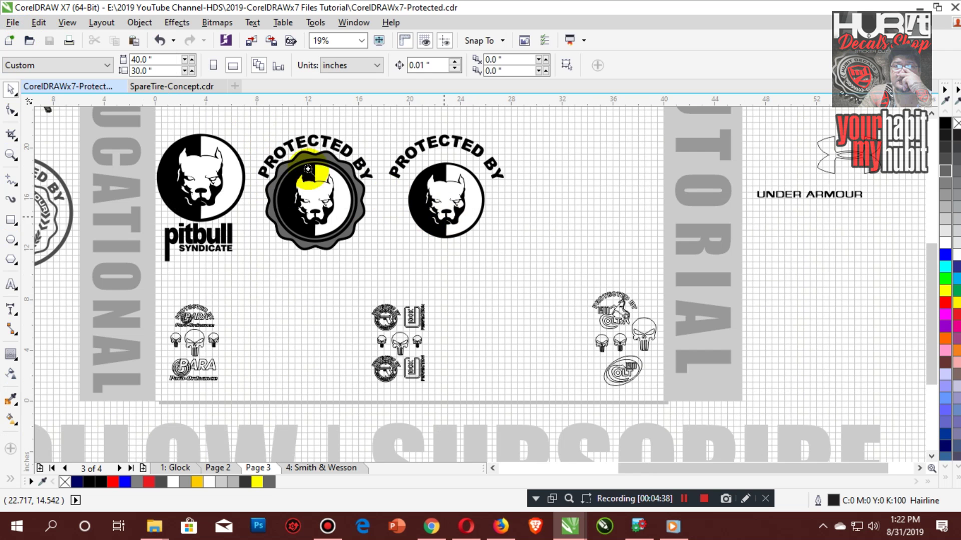
{"action": "scroll", "coordinate": [620, 287], "scroll_direction": "up", "scroll_amount": 2}
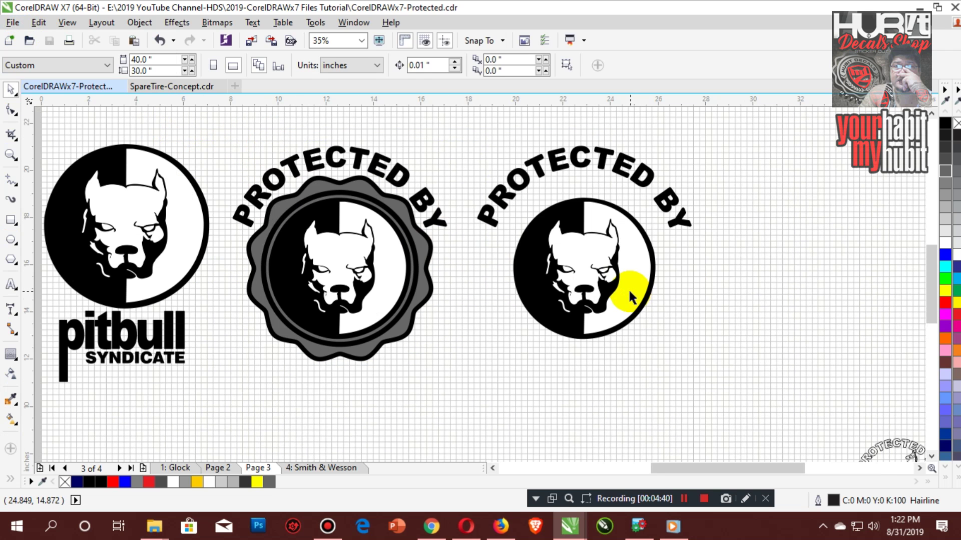
Enlarge the rightmost round pitbull emblem to about 7.71 by 7.70 inches and nudge it into place beneath its "PROTECTED BY" arch.
{"action": "left_click_drag", "start_coordinate": [670, 327], "coordinate": [669, 387]}
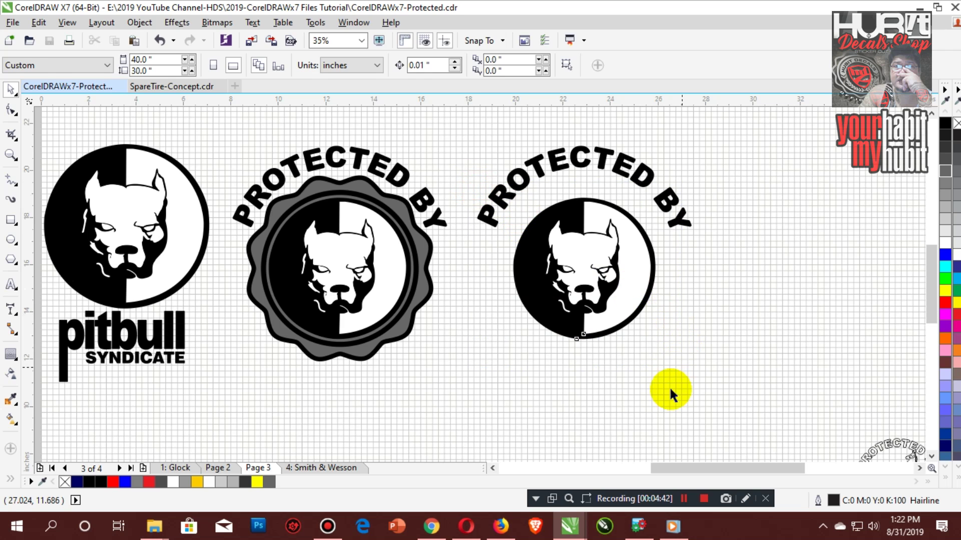
{"action": "left_click_drag", "start_coordinate": [501, 192], "coordinate": [480, 167]}
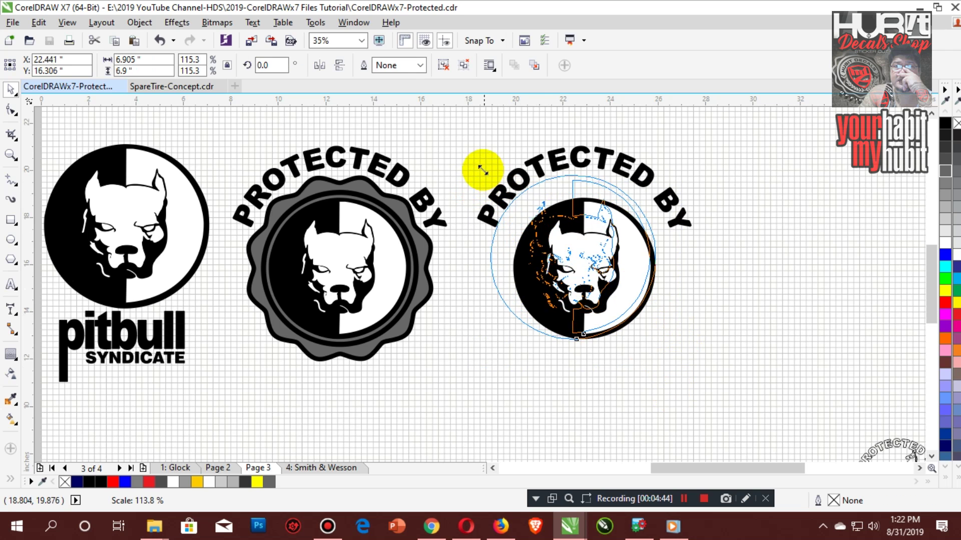
{"action": "left_click_drag", "start_coordinate": [661, 349], "coordinate": [678, 373]}
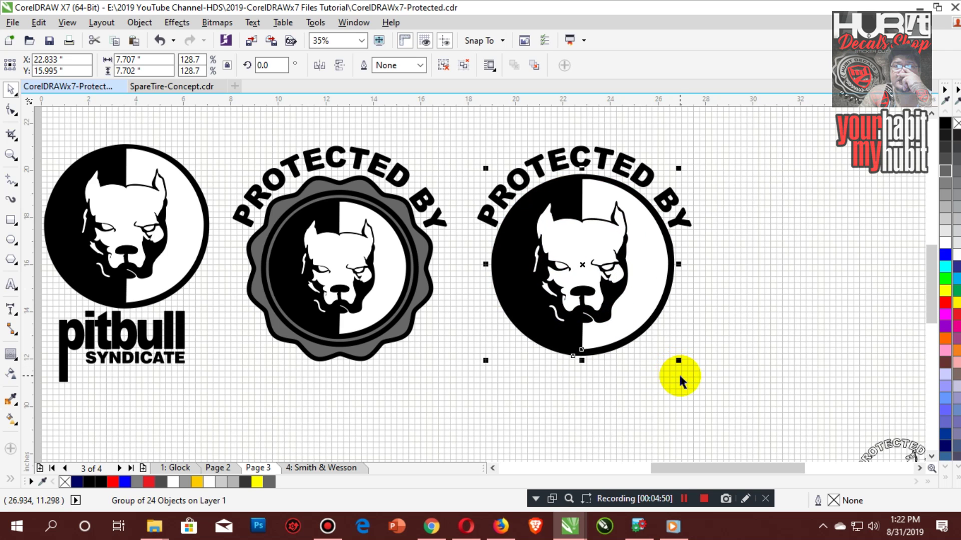
{"action": "left_click", "coordinate": [724, 361]}
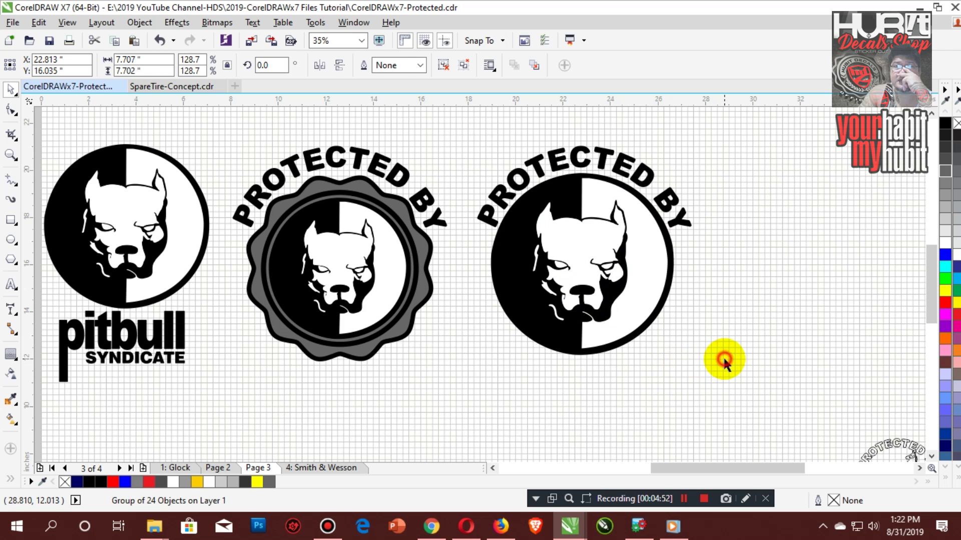
{"action": "left_click", "coordinate": [402, 333]}
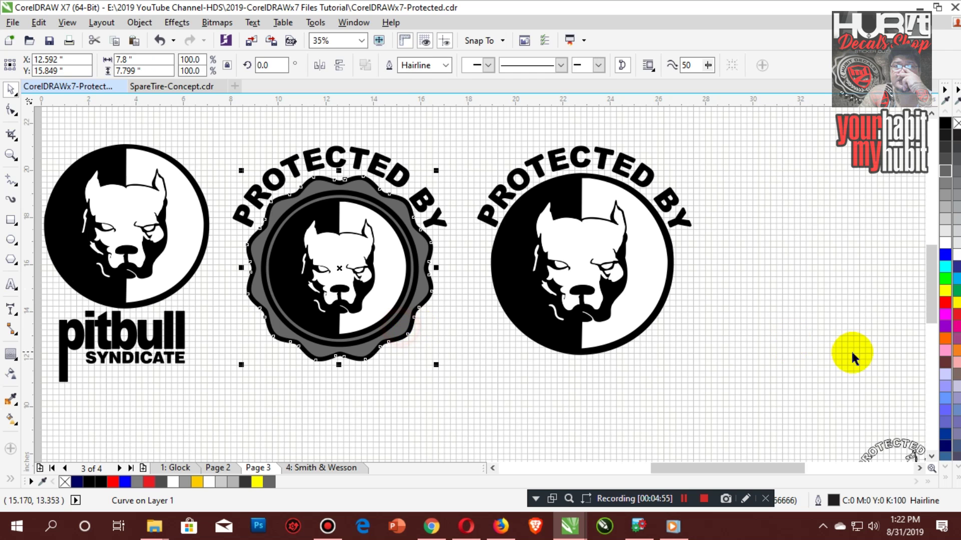
{"action": "left_click", "coordinate": [787, 333]}
Move all three pitbull designs together up and slightly right, close to the page's upper edge.
{"action": "key", "text": "z"}
{"action": "scroll", "coordinate": [782, 333], "scroll_direction": "down", "scroll_amount": 3}
{"action": "left_click_drag", "start_coordinate": [357, 199], "coordinate": [886, 377]}
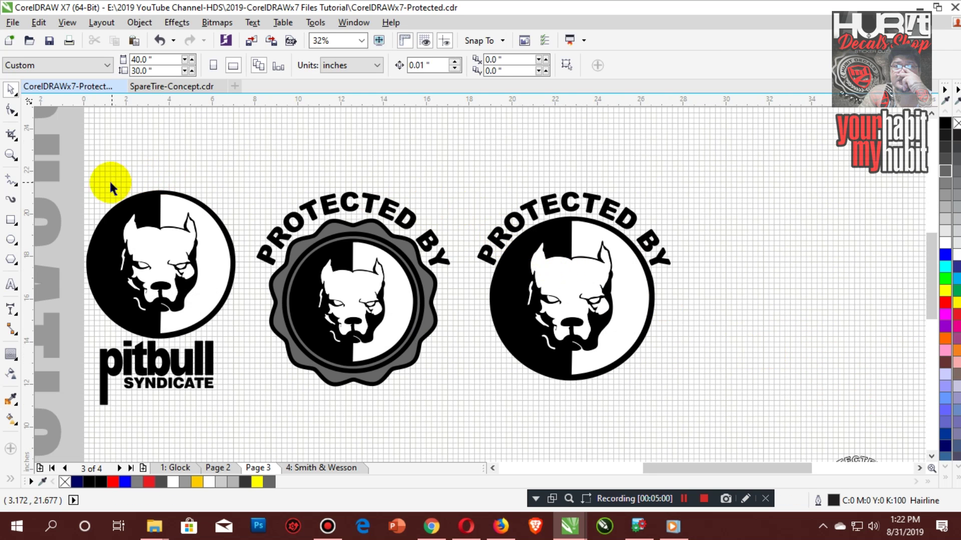
{"action": "left_click_drag", "start_coordinate": [879, 167], "coordinate": [60, 437]}
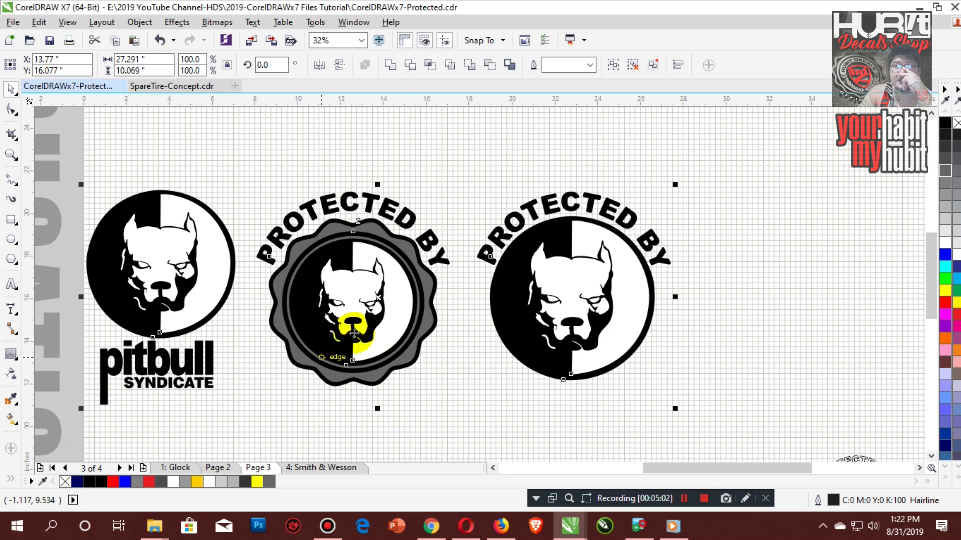
{"action": "left_click_drag", "start_coordinate": [354, 333], "coordinate": [430, 301]}
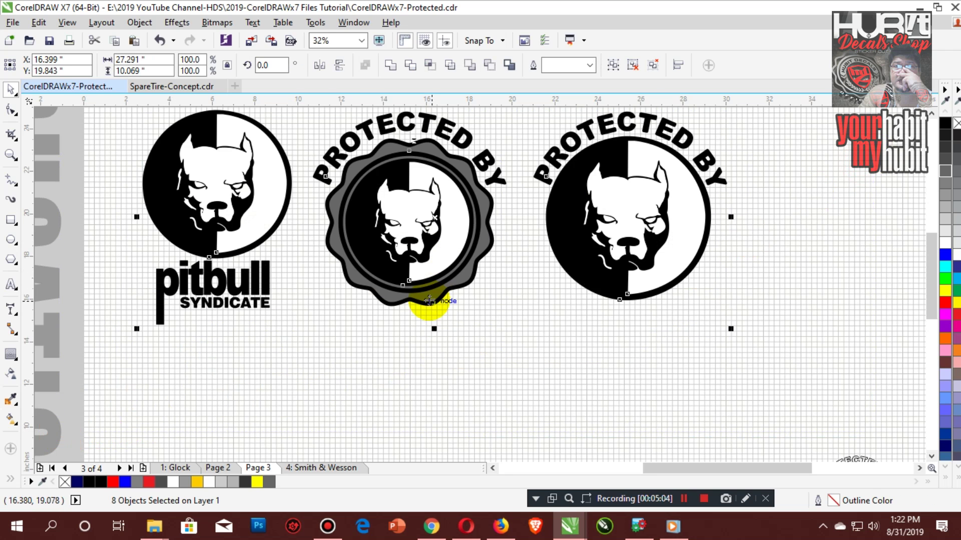
{"action": "scroll", "coordinate": [429, 300], "scroll_direction": "down", "scroll_amount": 2}
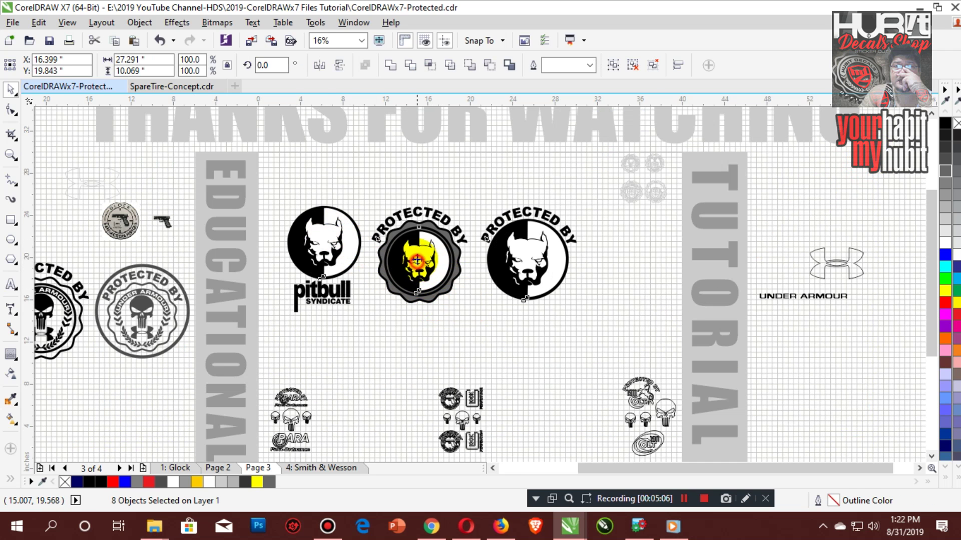
{"action": "left_click_drag", "start_coordinate": [417, 260], "coordinate": [414, 213]}
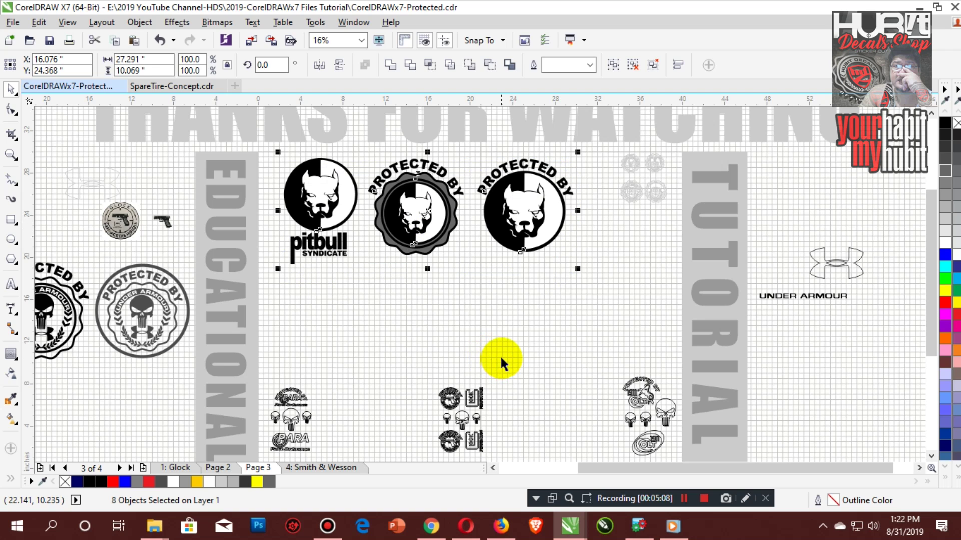
Duplicate the row of three pitbull designs directly below the original row.
{"action": "left_click", "coordinate": [501, 359]}
{"action": "left_click_drag", "start_coordinate": [273, 154], "coordinate": [584, 300]}
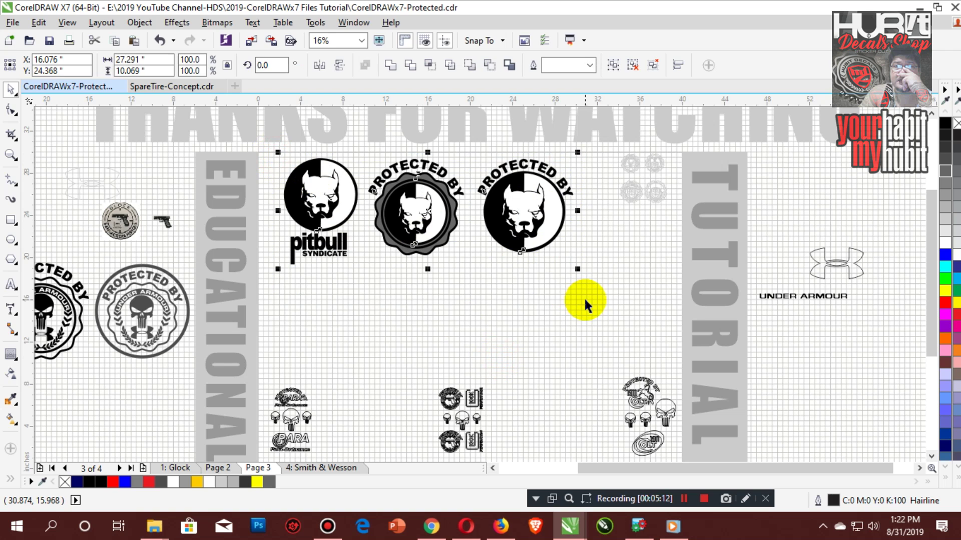
{"action": "left_click_drag", "start_coordinate": [431, 224], "coordinate": [435, 333]}
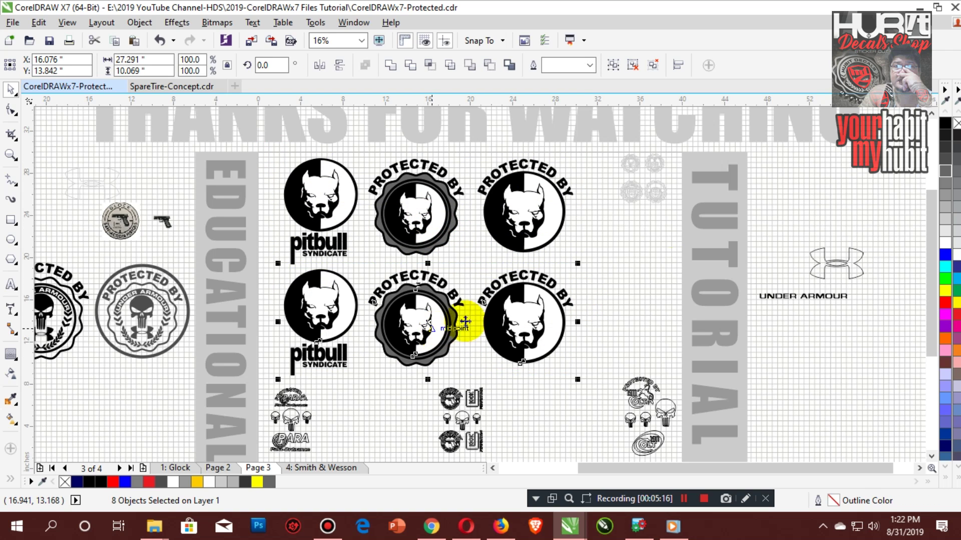
Remove the fill from the duplicated row of designs and give it a hairline outline.
{"action": "left_click", "coordinate": [956, 124]}
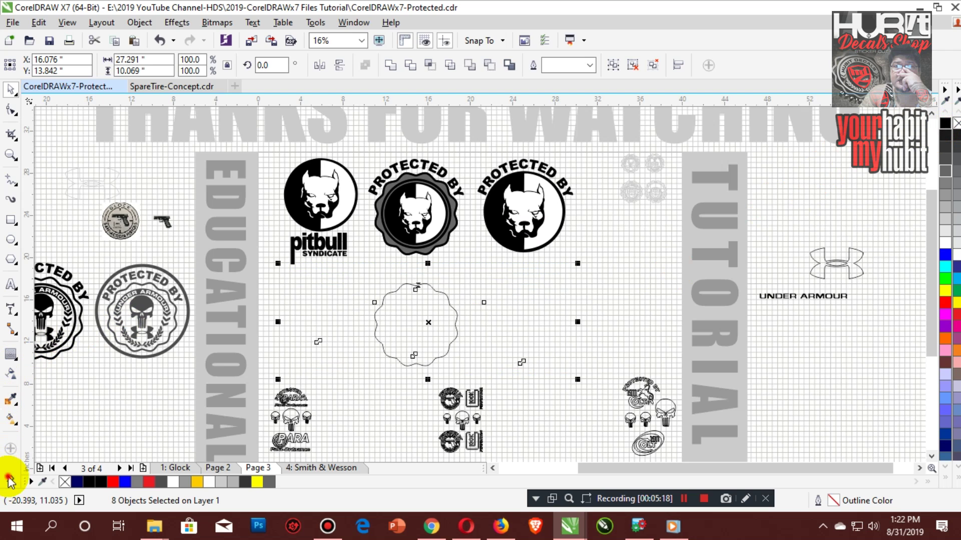
{"action": "left_click", "coordinate": [9, 481]}
{"action": "left_click", "coordinate": [32, 475]}
{"action": "left_click", "coordinate": [89, 346]}
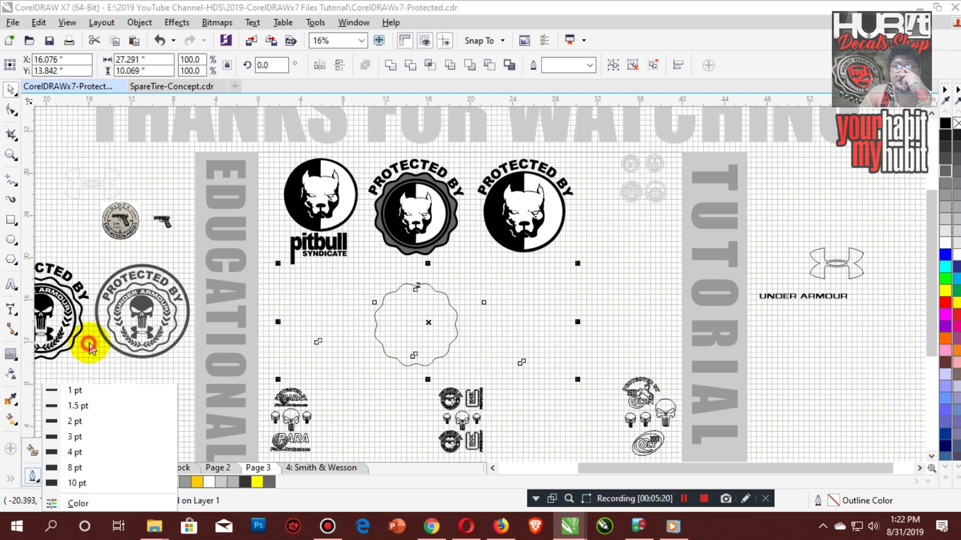
{"action": "left_click", "coordinate": [32, 475]}
{"action": "left_click", "coordinate": [80, 343]}
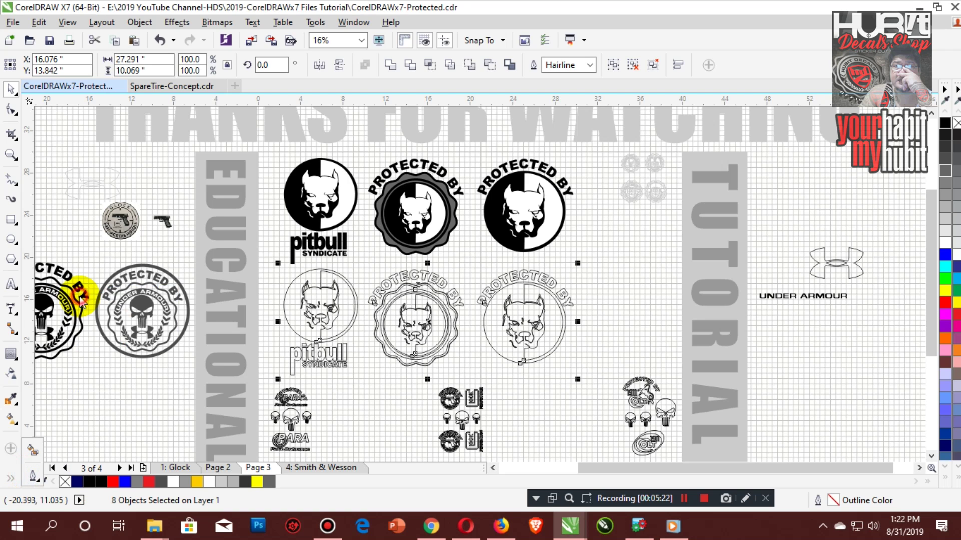
Choose an outline colour for the duplicated row in the Outline Pen settings and apply it.
{"action": "key", "text": "F12"}
{"action": "left_click", "coordinate": [394, 139]}
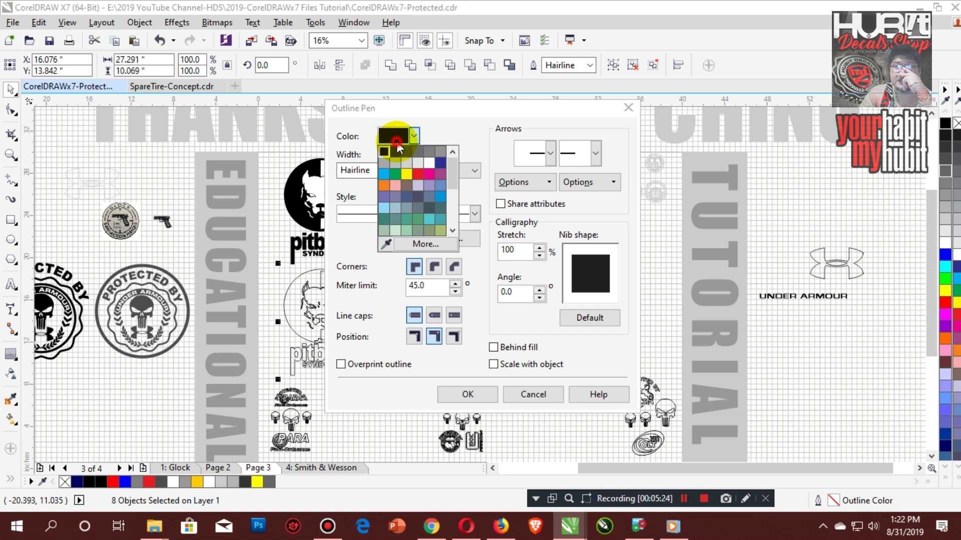
{"action": "left_click", "coordinate": [451, 167]}
{"action": "left_click", "coordinate": [418, 230]}
{"action": "left_click", "coordinate": [468, 394]}
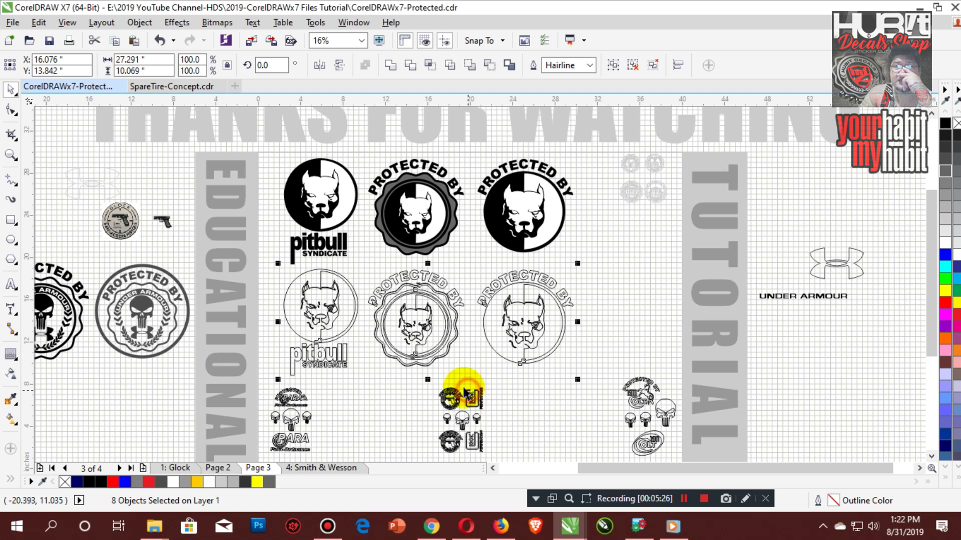
Deselect the duplicated row of designs and save the document.
{"action": "left_click", "coordinate": [613, 332]}
{"action": "left_click", "coordinate": [49, 40]}
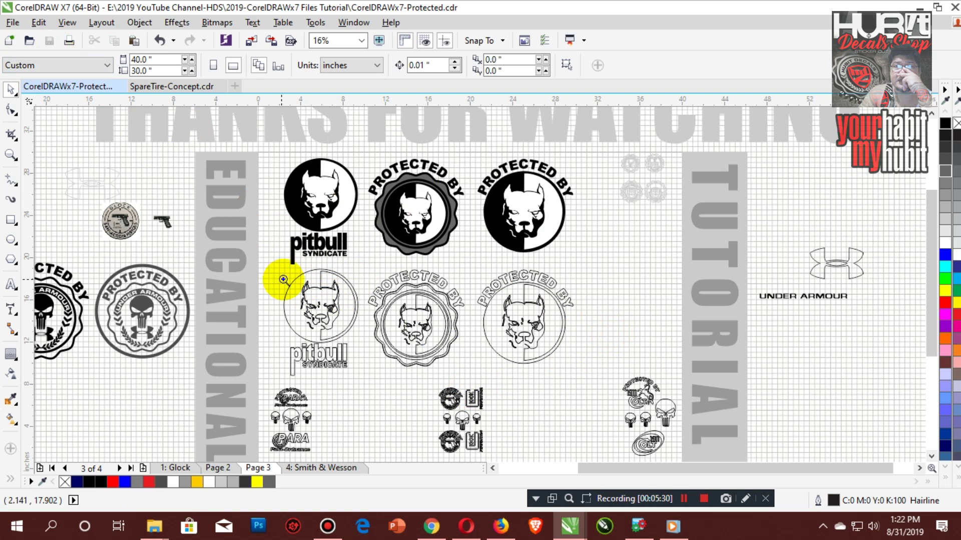
Ungroup the pitbull face of the rightmost outline design into separate curves.
{"action": "left_click_drag", "start_coordinate": [270, 271], "coordinate": [578, 380]}
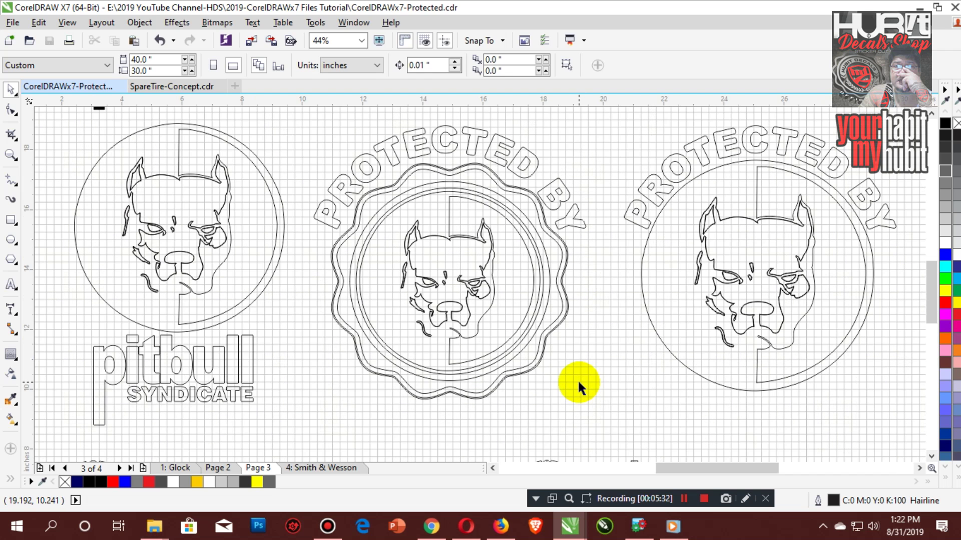
{"action": "left_click_drag", "start_coordinate": [634, 174], "coordinate": [879, 332]}
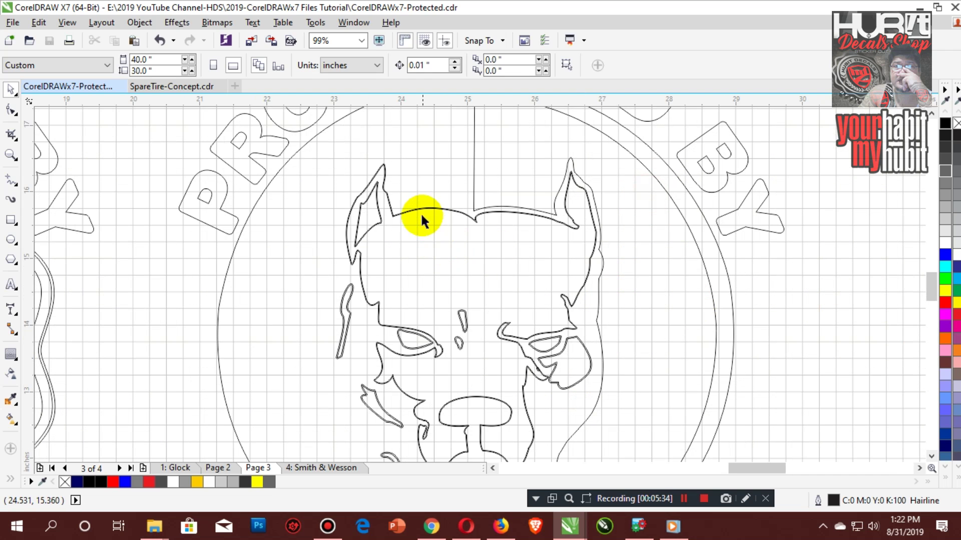
{"action": "left_click_drag", "start_coordinate": [335, 165], "coordinate": [440, 240]}
{"action": "scroll", "coordinate": [486, 265], "scroll_direction": "down", "scroll_amount": 3}
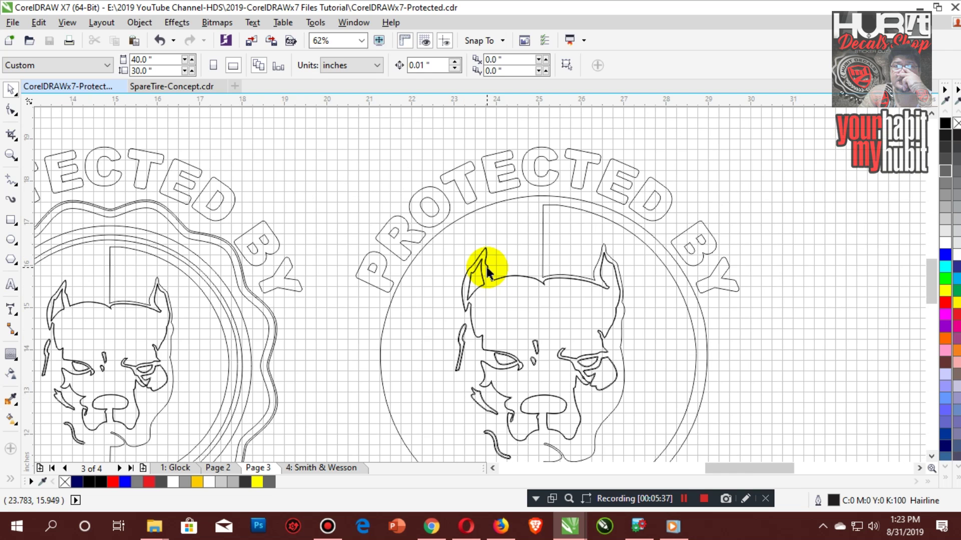
{"action": "left_click_drag", "start_coordinate": [443, 248], "coordinate": [581, 308]}
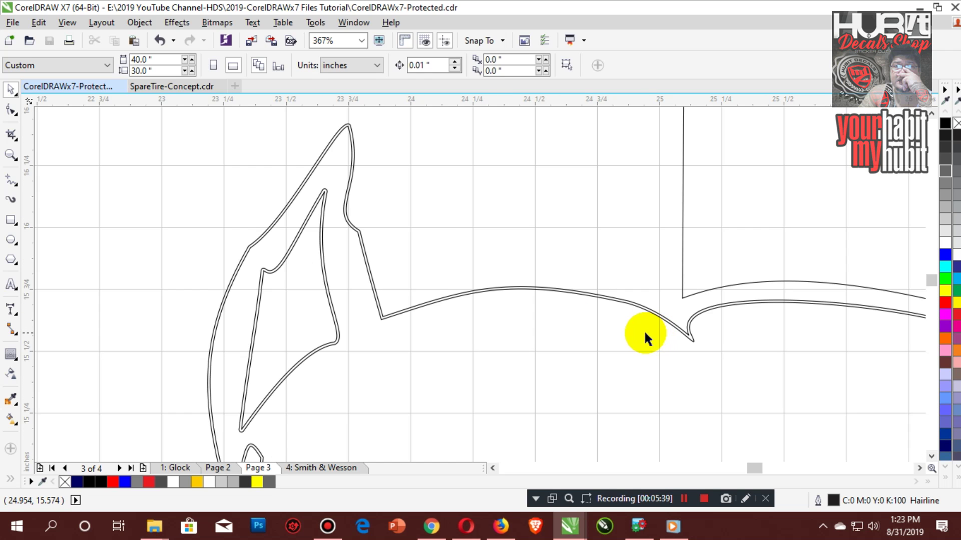
{"action": "left_click", "coordinate": [323, 194]}
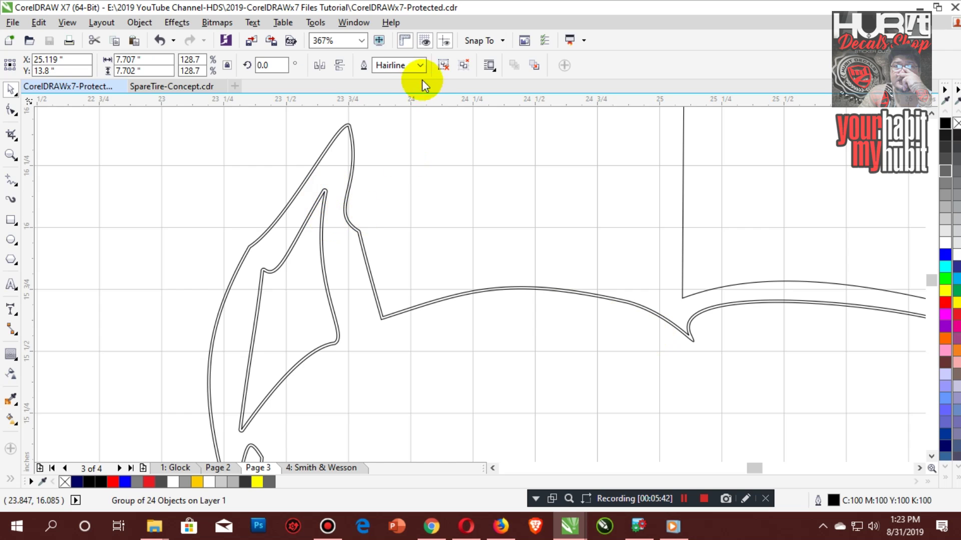
{"action": "key", "text": "Delete"}
{"action": "left_click", "coordinate": [159, 40]}
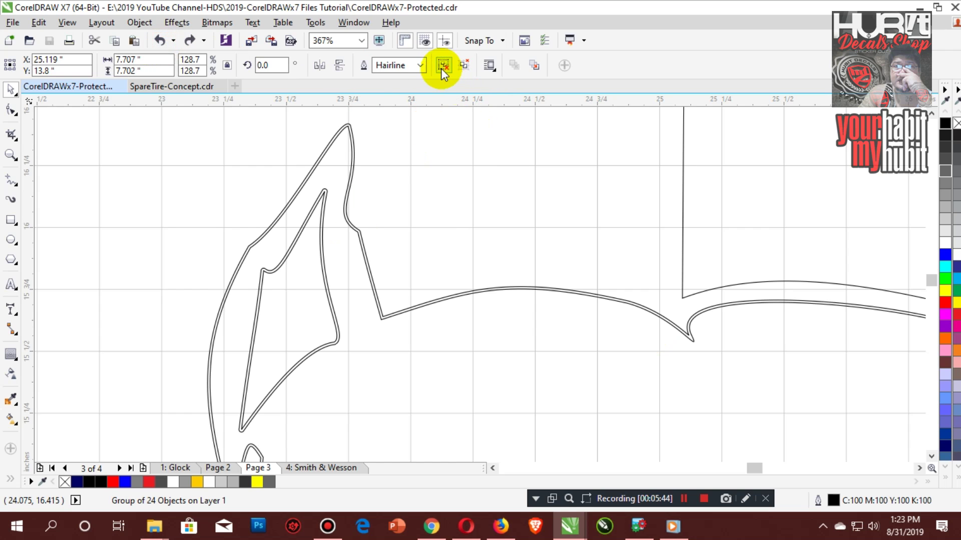
{"action": "left_click", "coordinate": [442, 65]}
Delete the redundant parallel contours of the face's left inner ear and of the main head outline.
{"action": "left_click", "coordinate": [319, 206]}
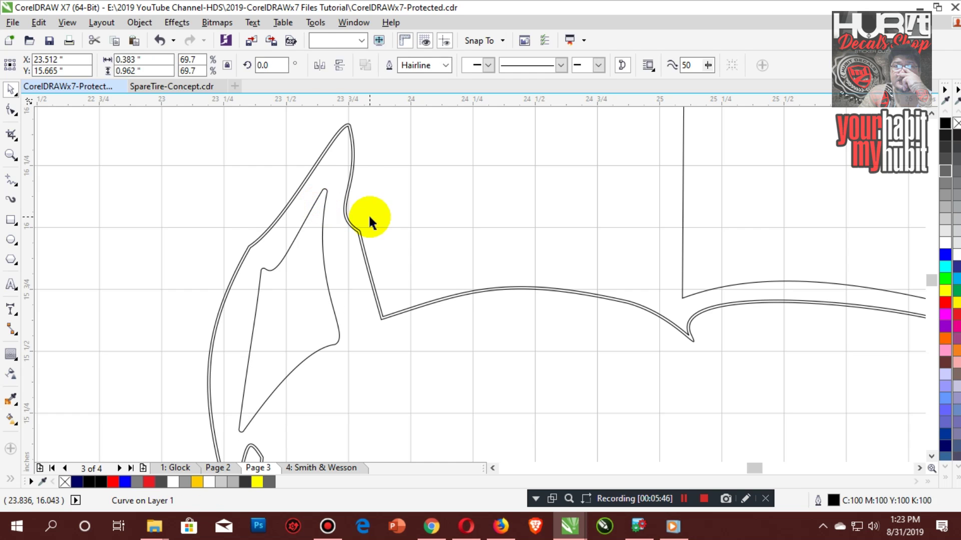
{"action": "left_click", "coordinate": [369, 214]}
{"action": "left_click", "coordinate": [345, 129]}
{"action": "key", "text": "Escape"}
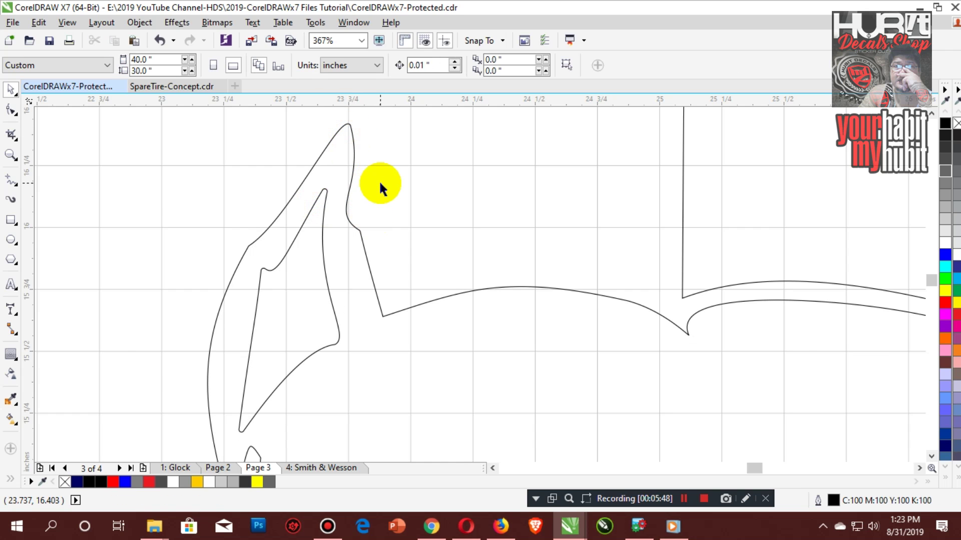
Delete the redundant inner contour of the long narrow sliver beside the face's left edge.
{"action": "scroll", "coordinate": [379, 185], "scroll_direction": "down", "scroll_amount": 3}
{"action": "left_click_drag", "start_coordinate": [507, 177], "coordinate": [620, 321]}
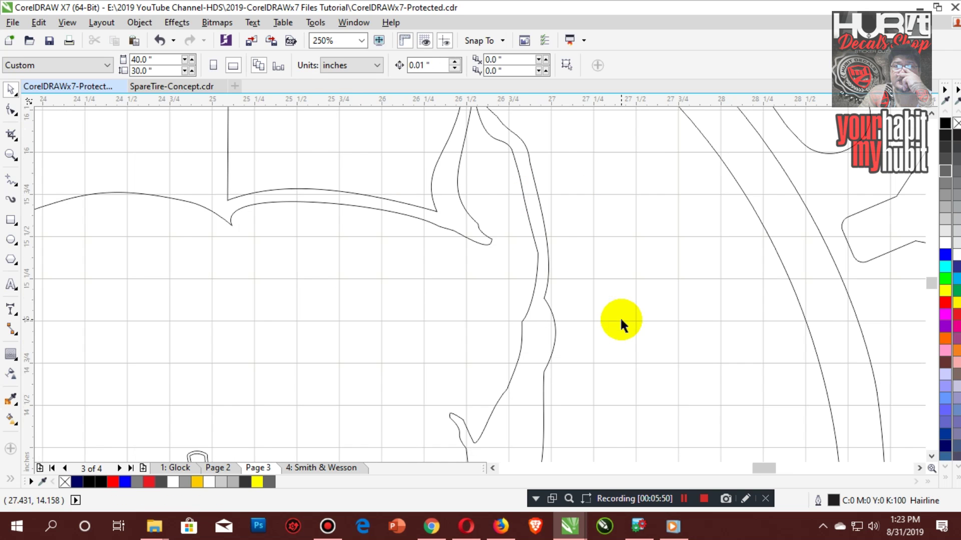
{"action": "scroll", "coordinate": [575, 317], "scroll_direction": "down", "scroll_amount": 5}
{"action": "left_click_drag", "start_coordinate": [494, 328], "coordinate": [574, 367]}
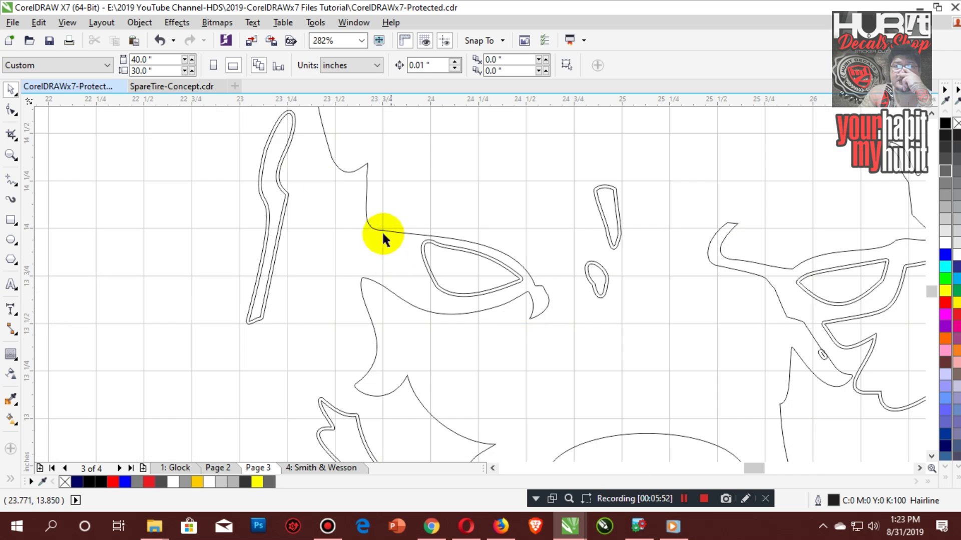
{"action": "left_click_drag", "start_coordinate": [209, 290], "coordinate": [359, 366]}
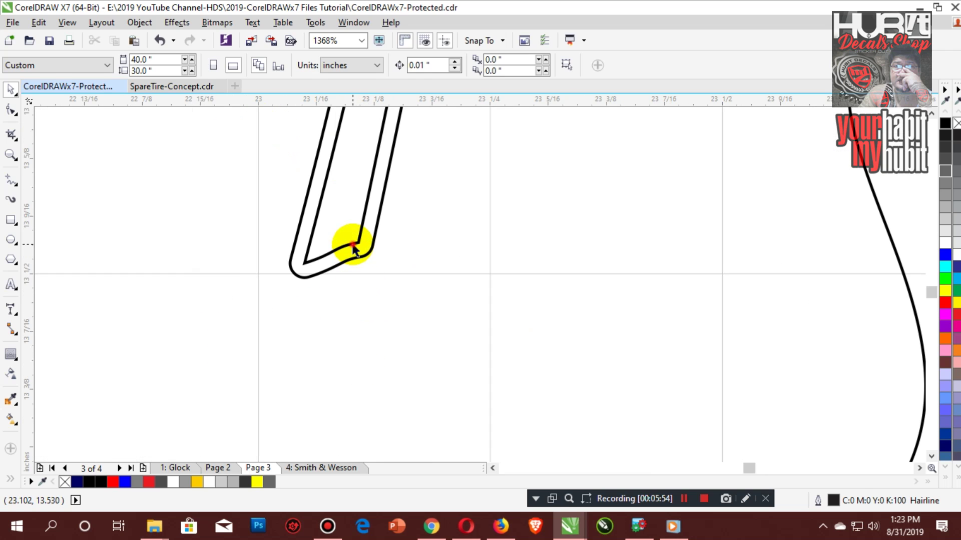
{"action": "left_click", "coordinate": [352, 245]}
{"action": "key", "text": "Delete"}
Delete the redundant inner contour of the jagged mark on the face's left cheek.
{"action": "scroll", "coordinate": [414, 262], "scroll_direction": "down", "scroll_amount": 5}
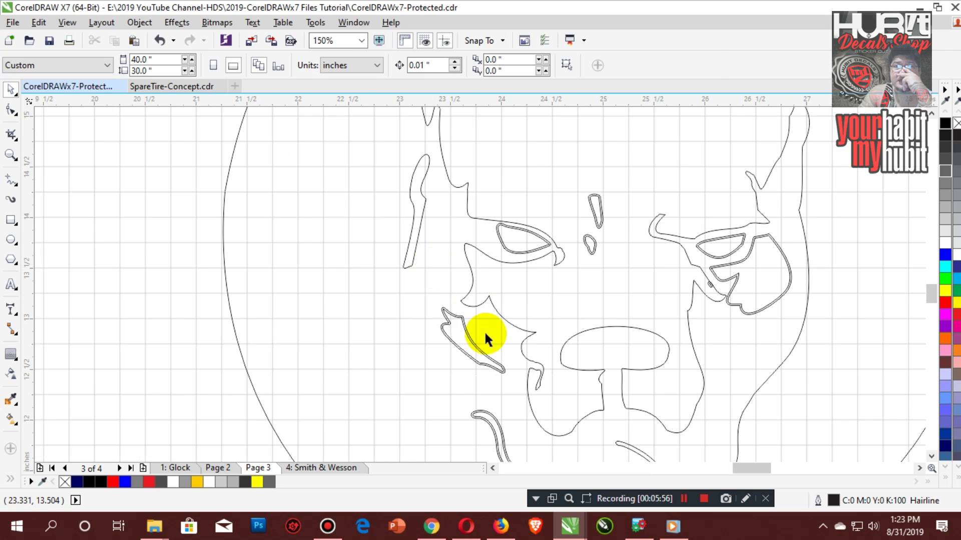
{"action": "left_click_drag", "start_coordinate": [424, 307], "coordinate": [571, 382]}
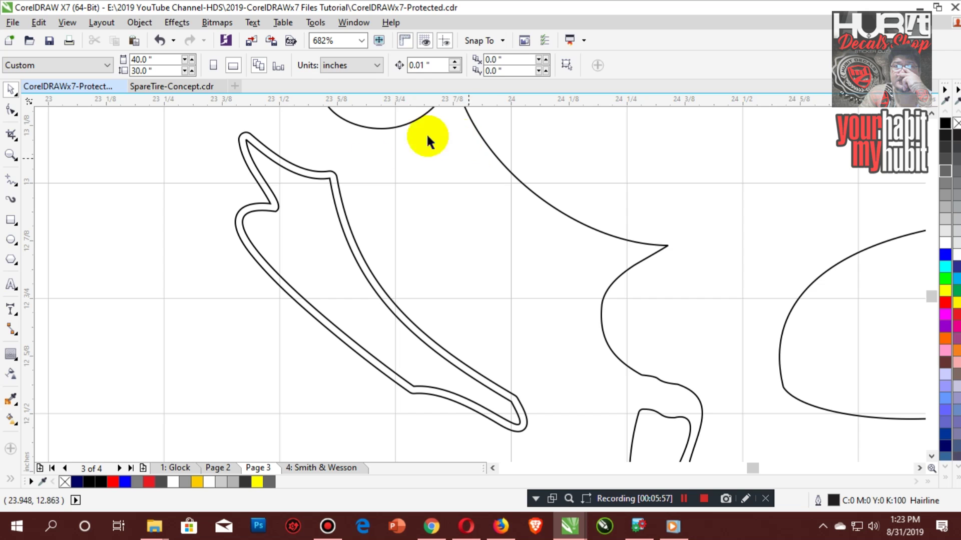
{"action": "left_click", "coordinate": [276, 204]}
{"action": "key", "text": "Delete"}
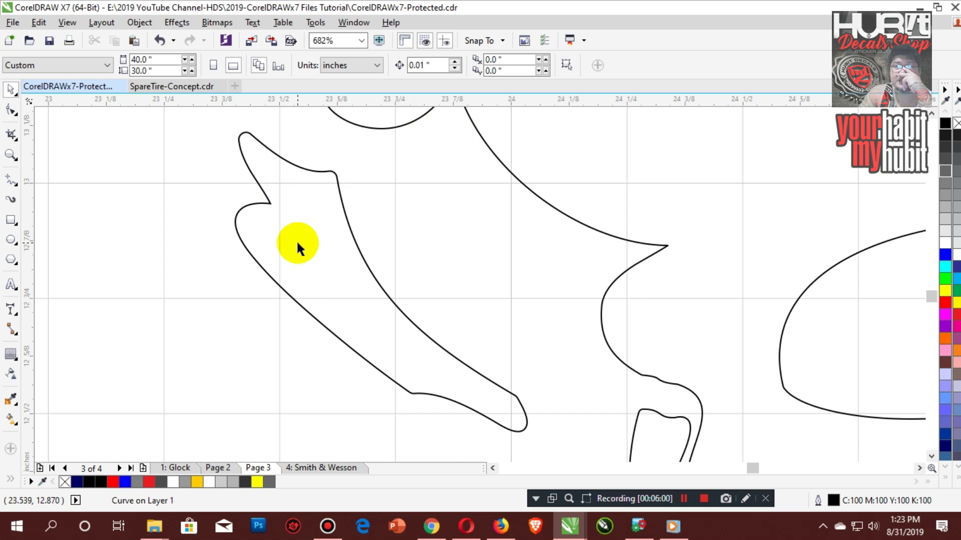
Delete the redundant inner contours of the face's left eye and the two small marks between the eyes.
{"action": "scroll", "coordinate": [423, 227], "scroll_direction": "down", "scroll_amount": 2}
{"action": "scroll", "coordinate": [423, 226], "scroll_direction": "down", "scroll_amount": 2}
{"action": "scroll", "coordinate": [451, 225], "scroll_direction": "up", "scroll_amount": 3}
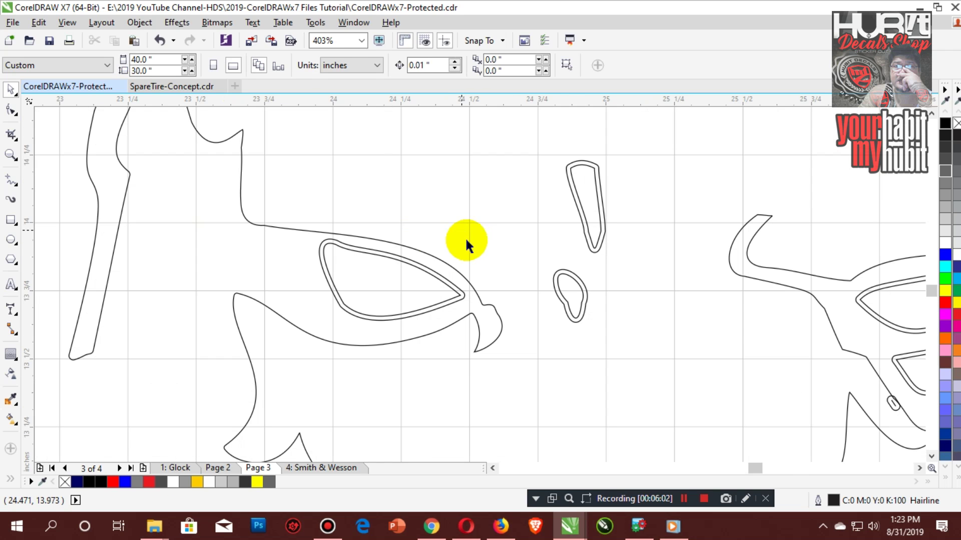
{"action": "left_click", "coordinate": [423, 276]}
{"action": "key", "text": "Delete"}
{"action": "left_click", "coordinate": [576, 198]}
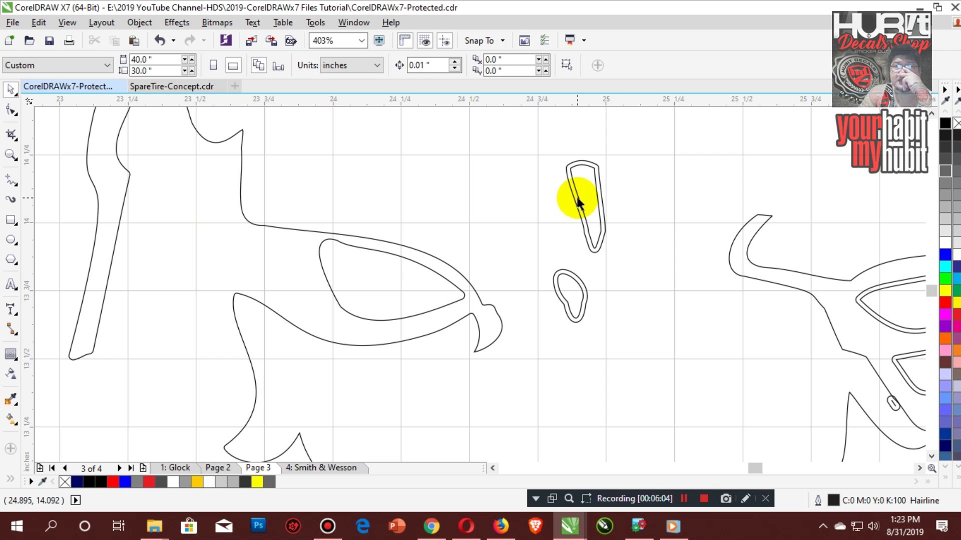
{"action": "key", "text": "Delete"}
{"action": "key", "text": "Delete"}
{"action": "left_click", "coordinate": [569, 281]}
{"action": "key", "text": "Delete"}
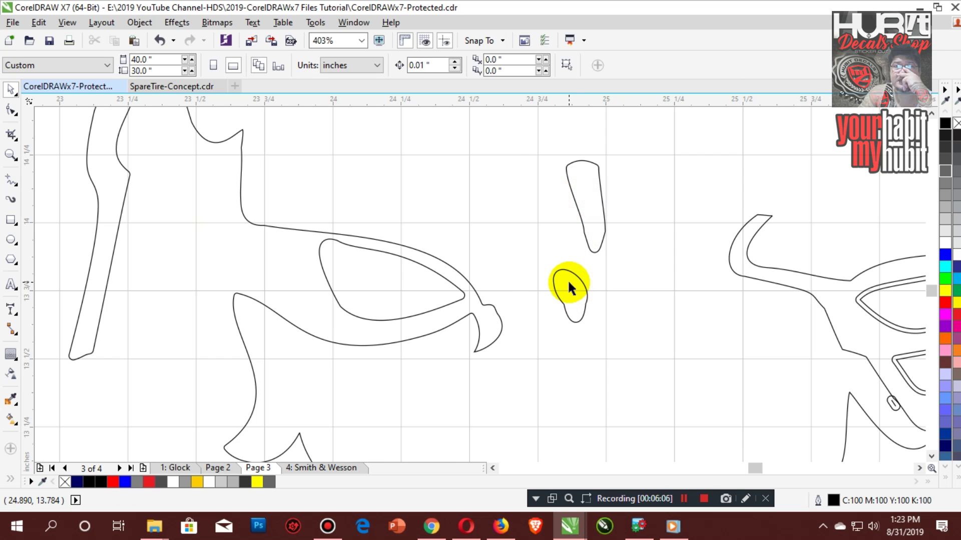
Delete the redundant contours of the face's right eye and the large patch beside it.
{"action": "scroll", "coordinate": [593, 283], "scroll_direction": "down", "scroll_amount": 1}
{"action": "scroll", "coordinate": [670, 287], "scroll_direction": "up", "scroll_amount": 2}
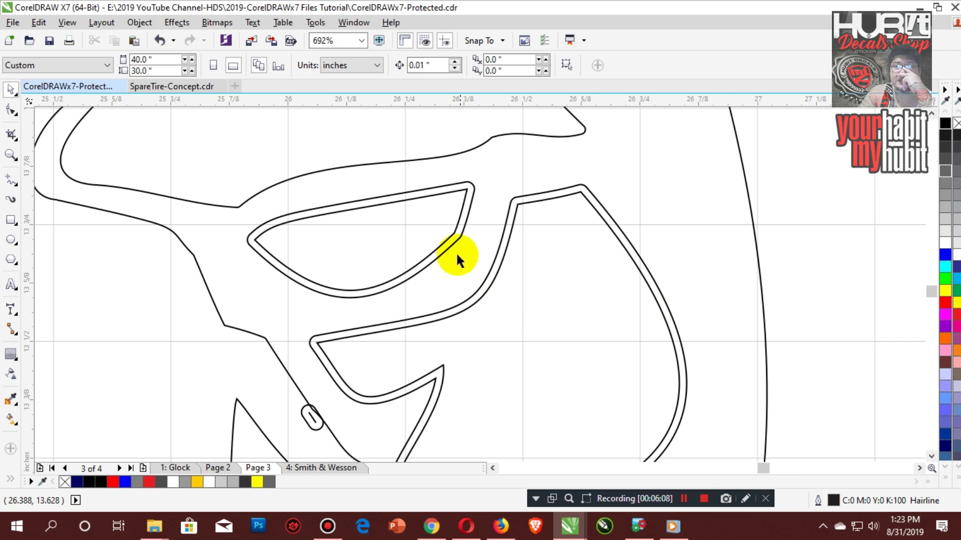
{"action": "left_click", "coordinate": [451, 239]}
{"action": "key", "text": "Delete"}
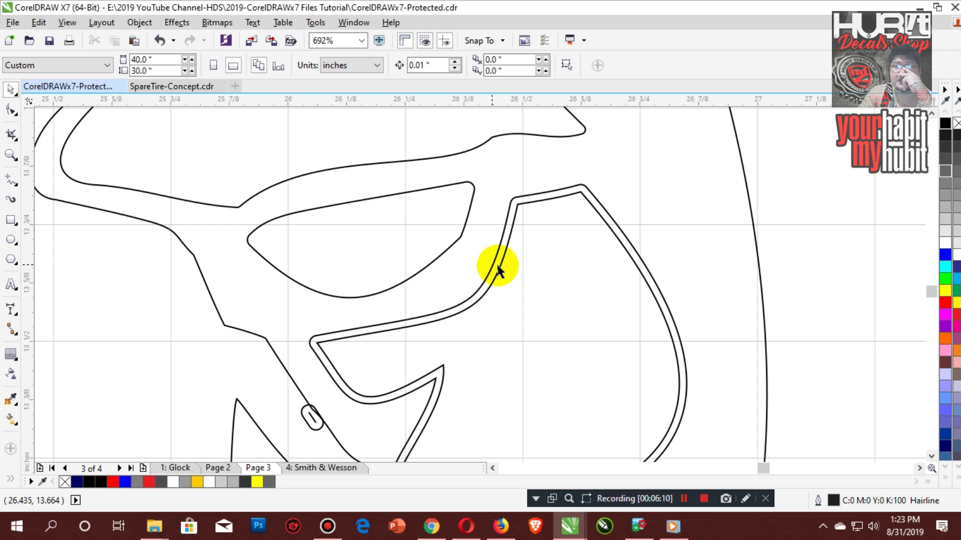
{"action": "key", "text": "Delete"}
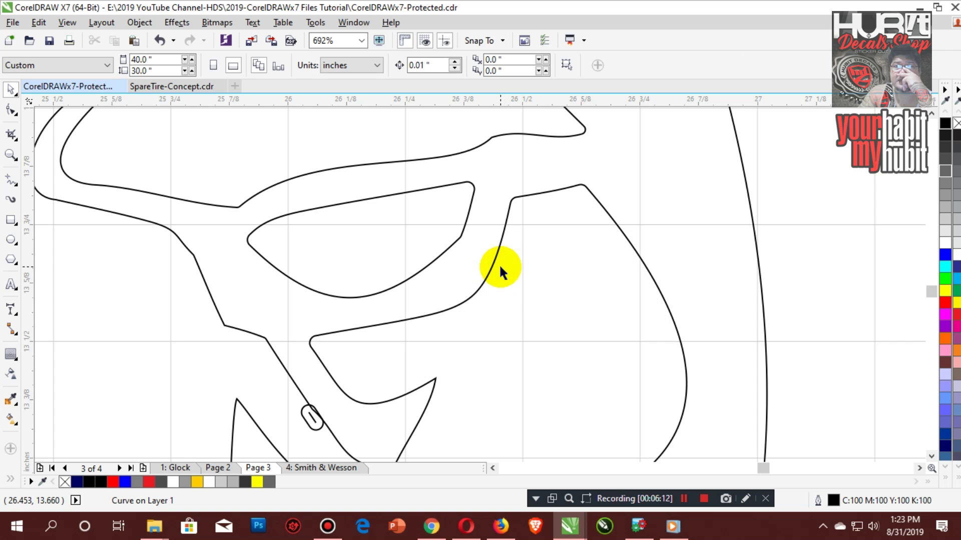
Delete the redundant contour of the curved mark at the face's lower left jaw.
{"action": "key", "text": "F4"}
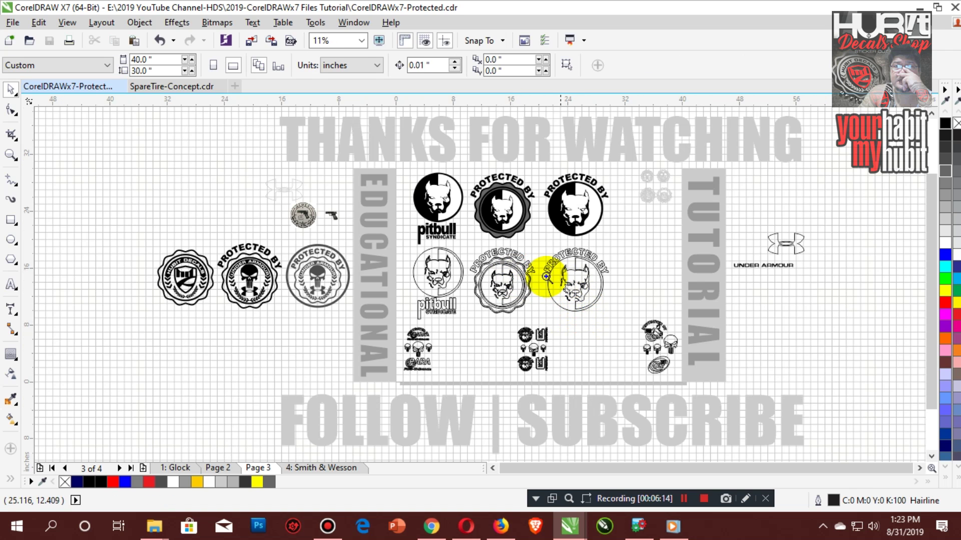
{"action": "left_click_drag", "start_coordinate": [546, 277], "coordinate": [612, 312]}
{"action": "left_click_drag", "start_coordinate": [273, 221], "coordinate": [570, 380]}
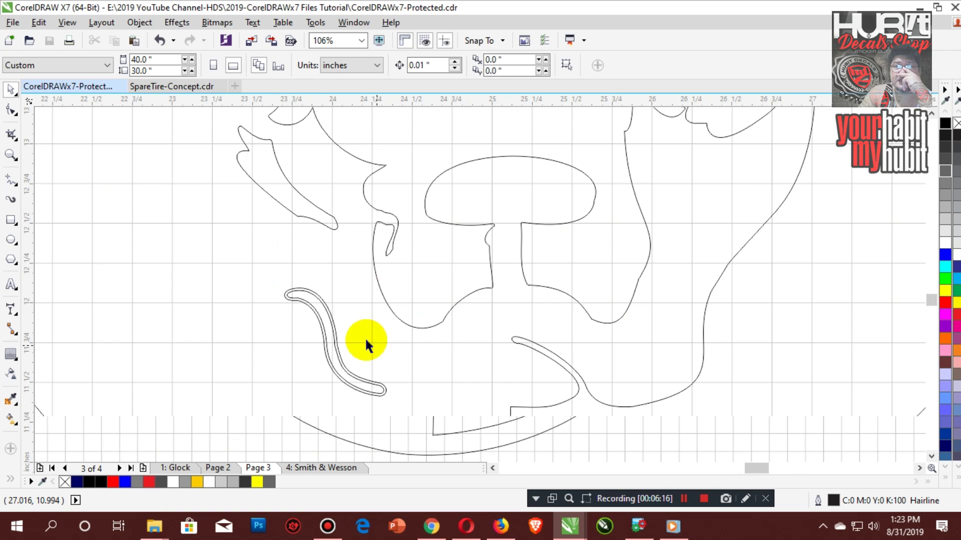
{"action": "left_click", "coordinate": [304, 295]}
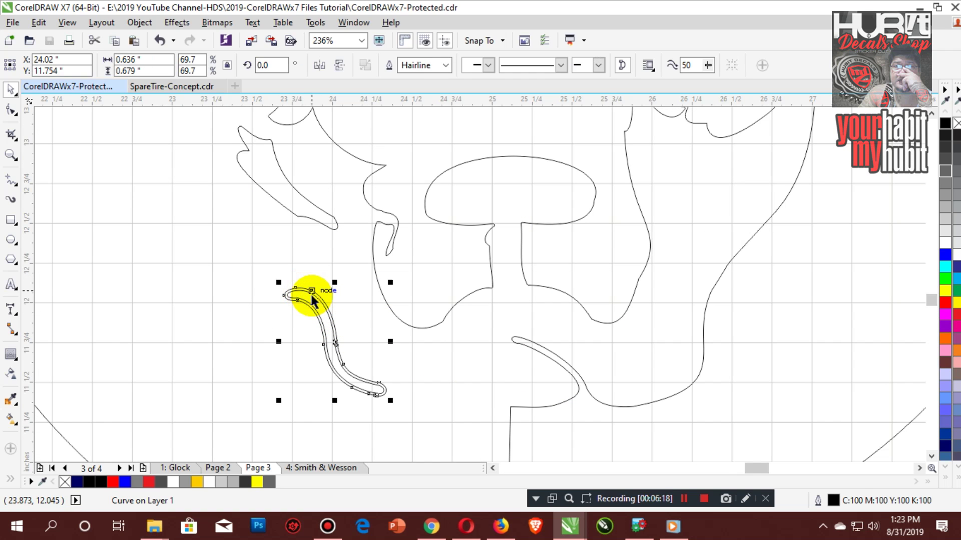
{"action": "left_click", "coordinate": [300, 293]}
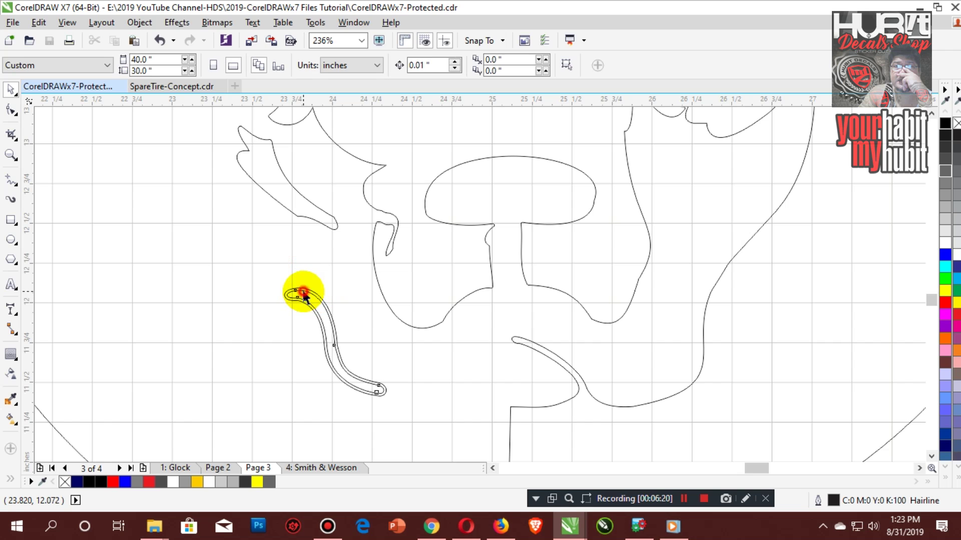
{"action": "scroll", "coordinate": [304, 290], "scroll_direction": "down", "scroll_amount": 4}
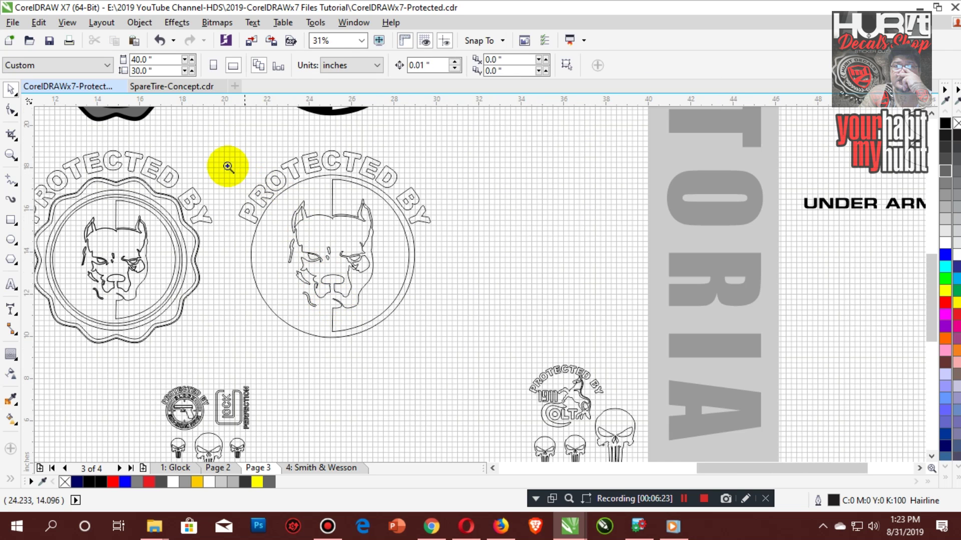
Combine the rightmost outline design's face curves with its half-circle shape and fill the result black.
{"action": "left_click_drag", "start_coordinate": [227, 166], "coordinate": [521, 372]}
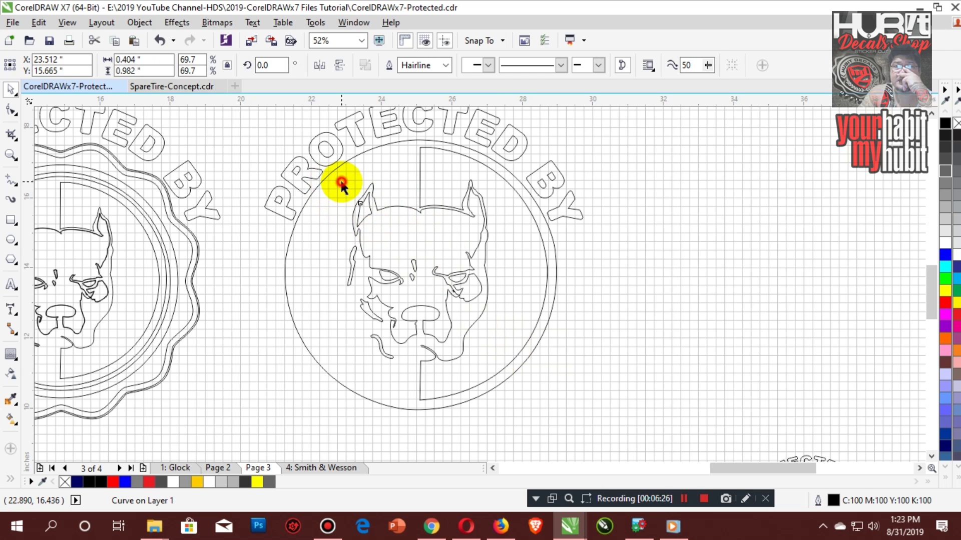
{"action": "left_click_drag", "start_coordinate": [503, 379], "coordinate": [502, 379]}
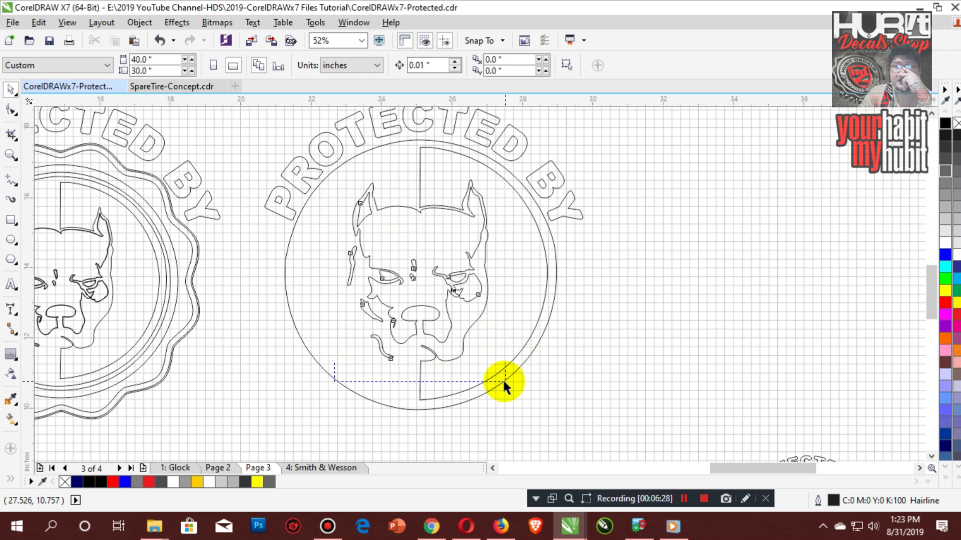
{"action": "key", "text": "ctrl+l"}
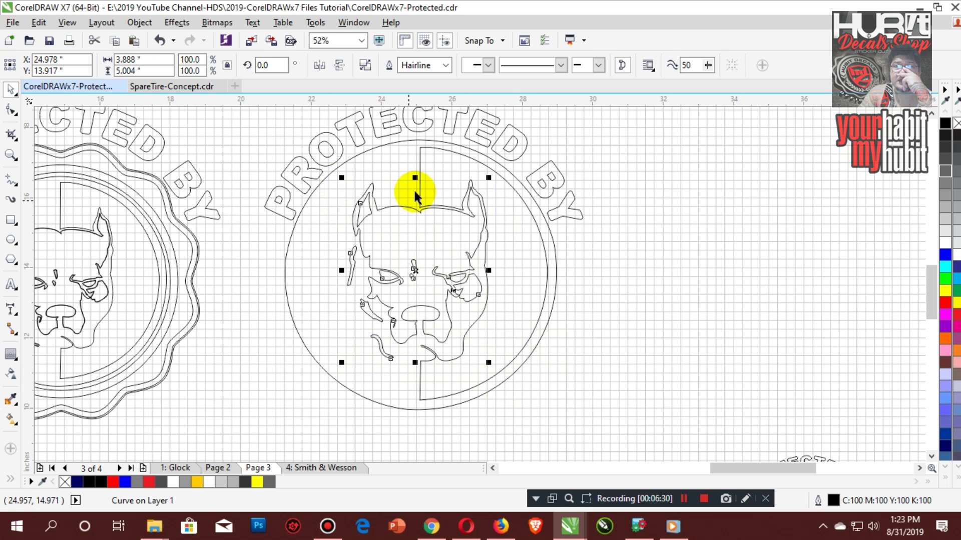
{"action": "left_click", "coordinate": [429, 149], "text": "shift"}
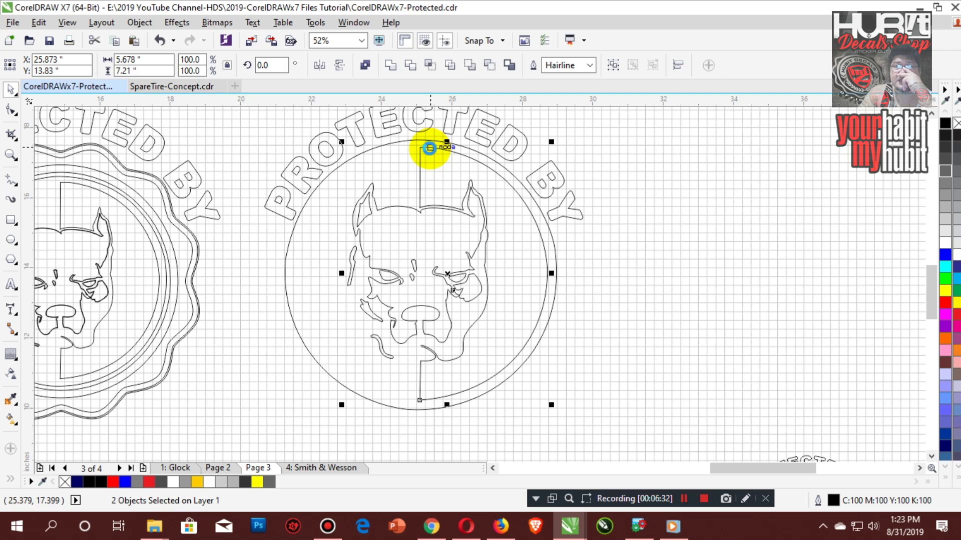
{"action": "key", "text": "ctrl+l"}
{"action": "left_click", "coordinate": [943, 123]}
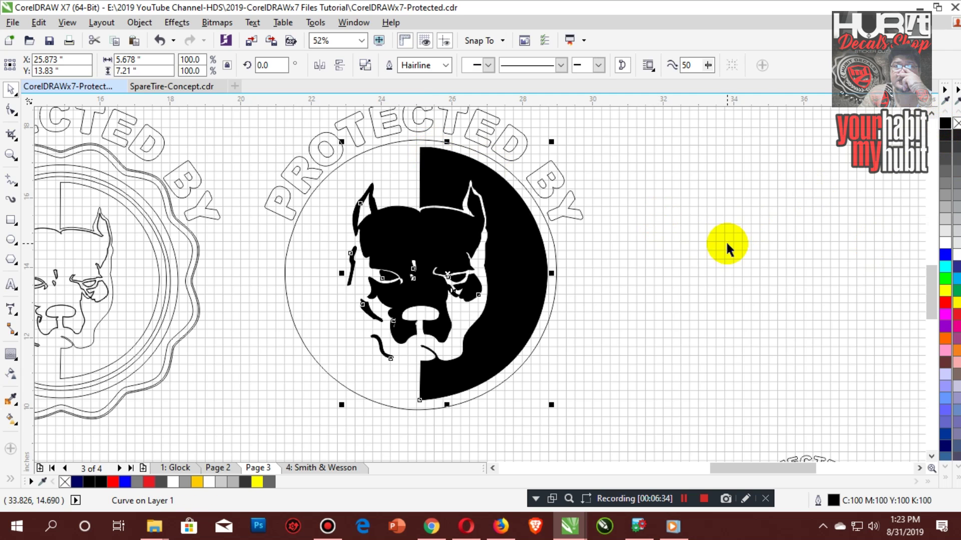
Fill the outer circle of the rightmost outline design white.
{"action": "left_click", "coordinate": [725, 241]}
{"action": "left_click", "coordinate": [512, 174]}
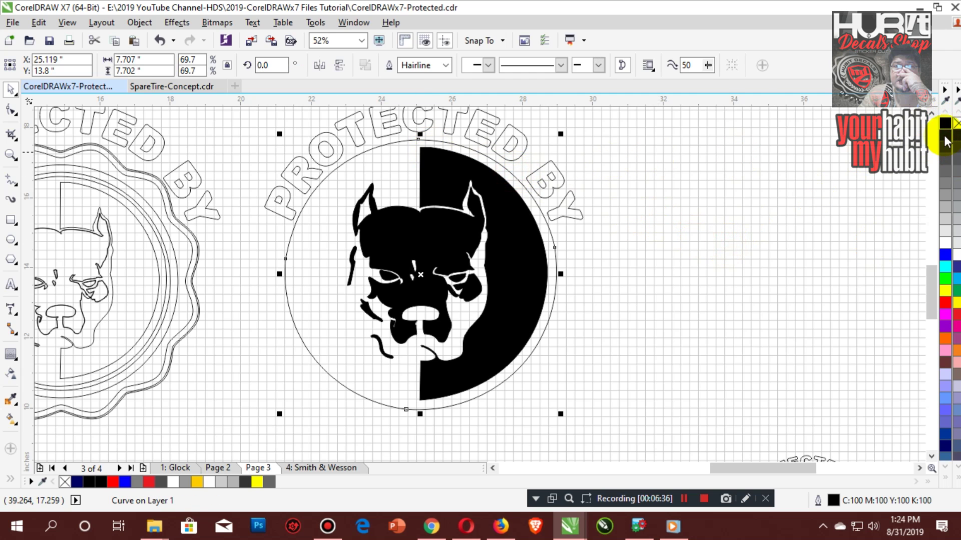
{"action": "left_click", "coordinate": [943, 246]}
{"action": "left_click", "coordinate": [852, 263]}
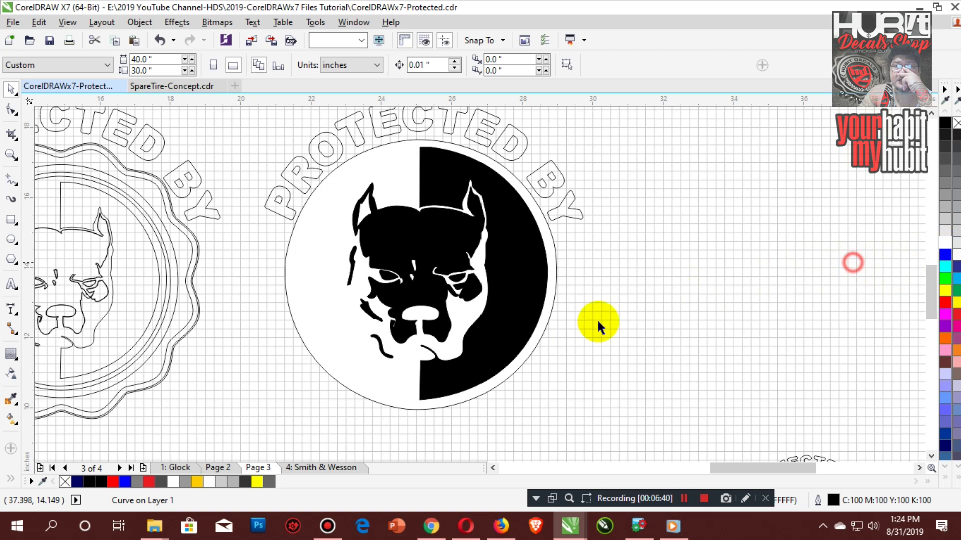
Fill the rightmost design's combined face and half-circle shape white and its outer circle black.
{"action": "left_click", "coordinate": [518, 284]}
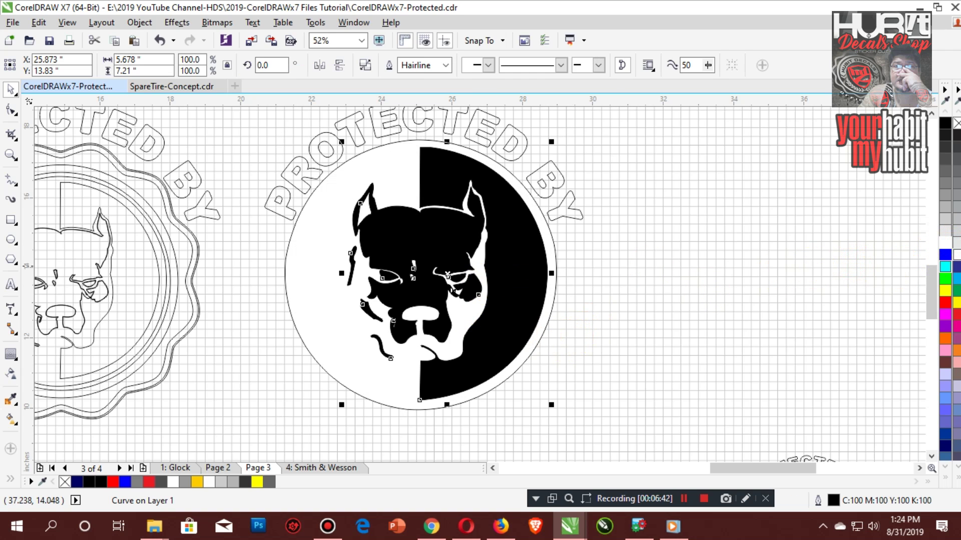
{"action": "left_click", "coordinate": [943, 245]}
{"action": "left_click", "coordinate": [514, 185]}
{"action": "left_click", "coordinate": [510, 172]}
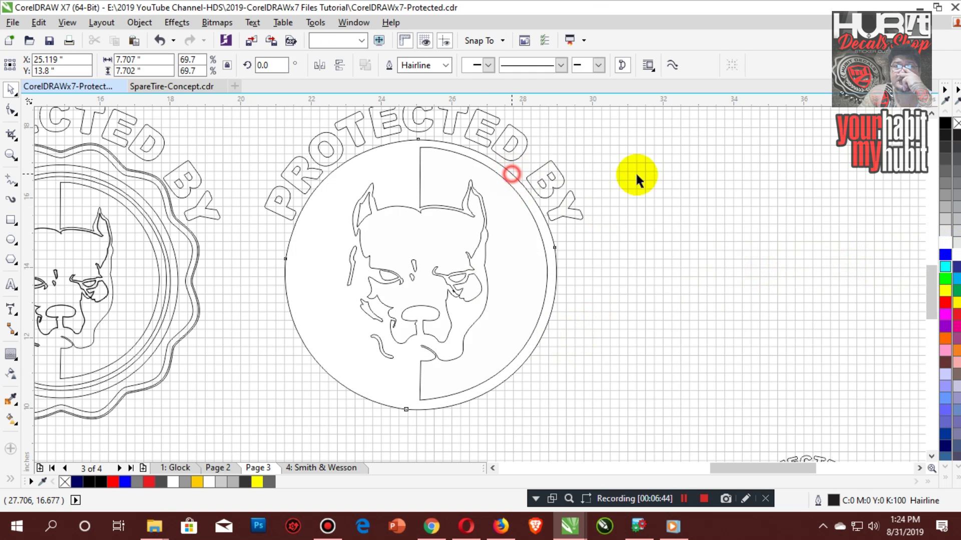
{"action": "left_click", "coordinate": [945, 123]}
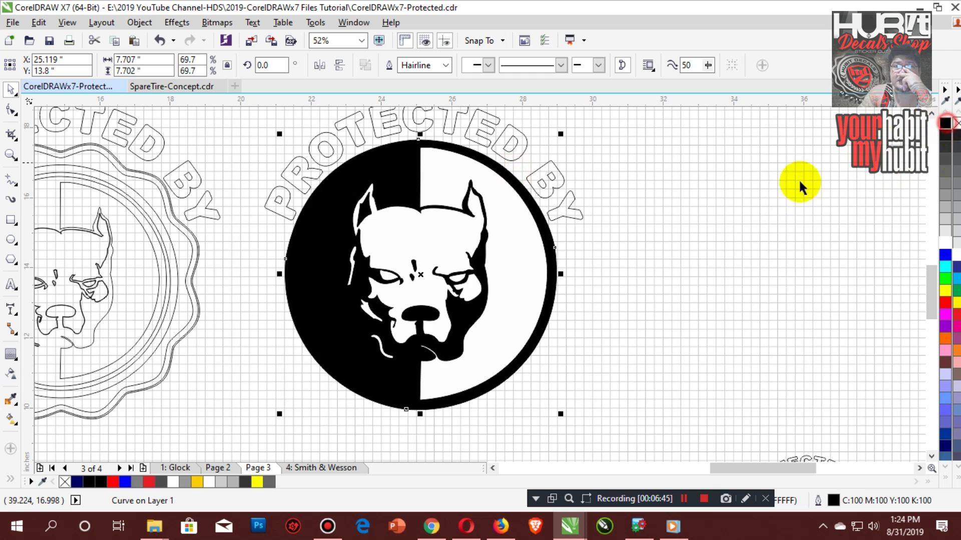
Remove the outline from the rightmost design's circle and combined face shape.
{"action": "left_click", "coordinate": [761, 196]}
{"action": "scroll", "coordinate": [760, 197], "scroll_direction": "down", "scroll_amount": 2}
{"action": "left_click_drag", "start_coordinate": [496, 319], "coordinate": [702, 164]}
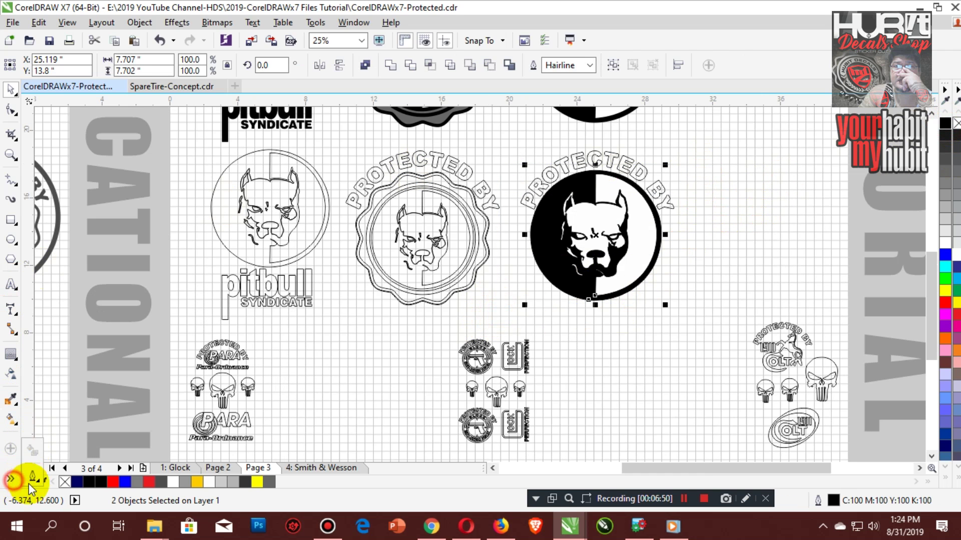
{"action": "left_click", "coordinate": [34, 478]}
{"action": "left_click", "coordinate": [65, 325]}
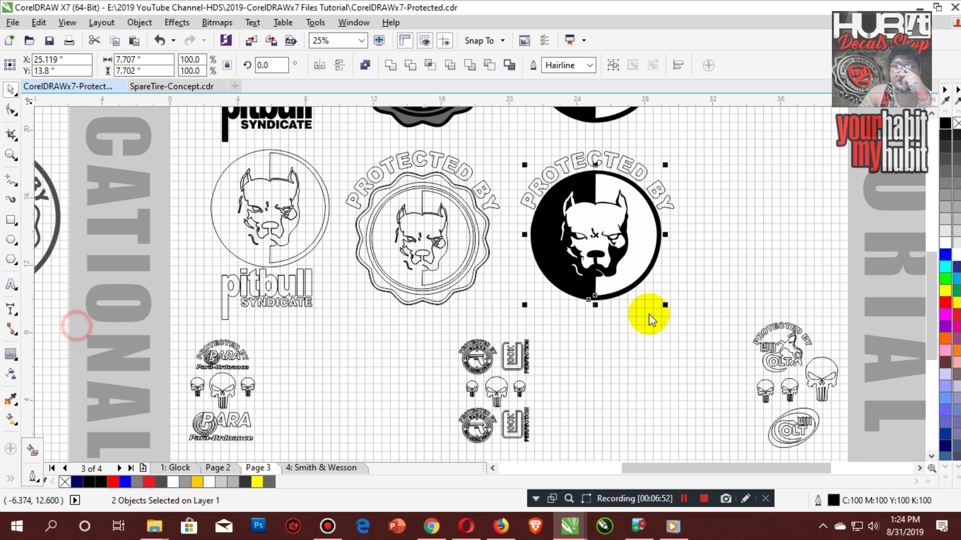
{"action": "left_click", "coordinate": [613, 331]}
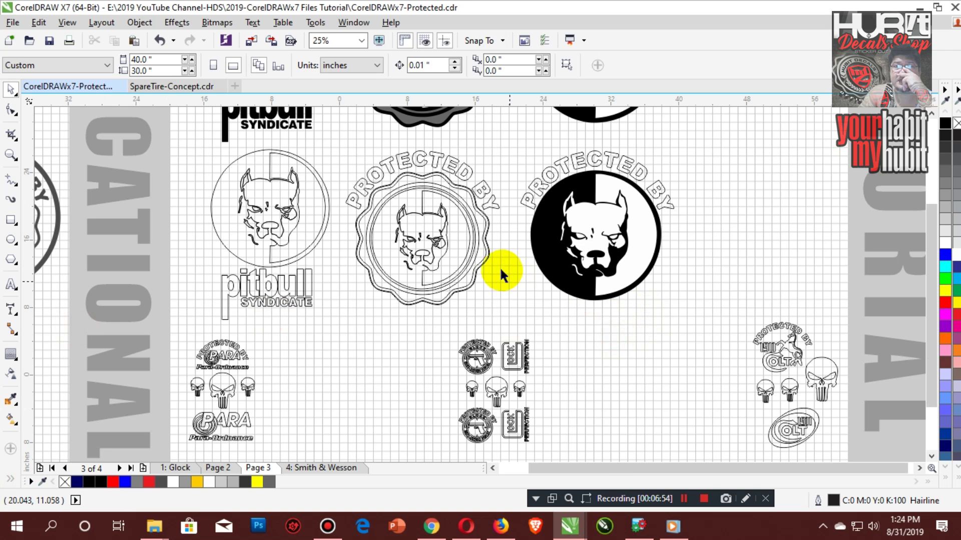
Ungroup the leftmost outline design and delete its circle and face curves, keeping the "pitbull SYNDICATE" lettering.
{"action": "scroll", "coordinate": [499, 267], "scroll_direction": "down", "scroll_amount": 2}
{"action": "left_click_drag", "start_coordinate": [620, 325], "coordinate": [621, 326]}
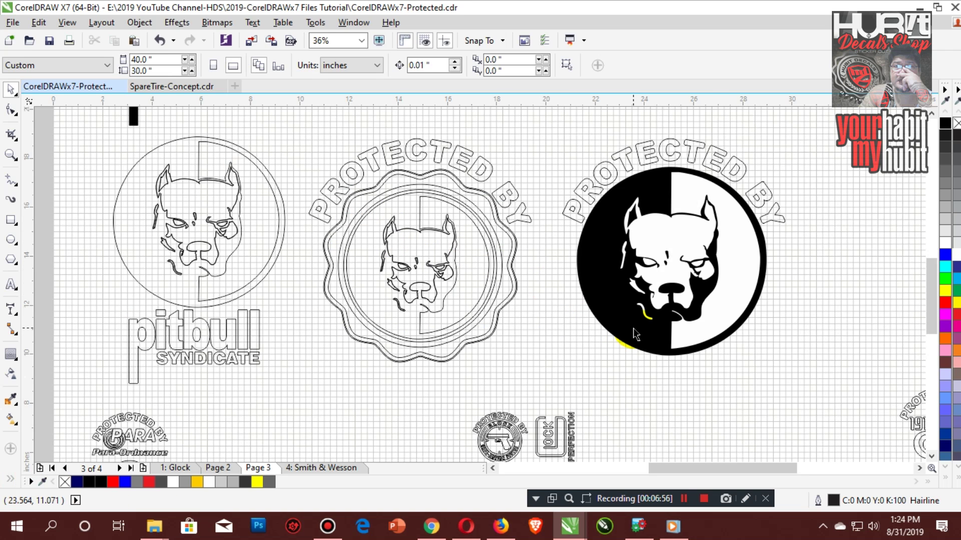
{"action": "left_click", "coordinate": [229, 193]}
{"action": "left_click", "coordinate": [216, 145]}
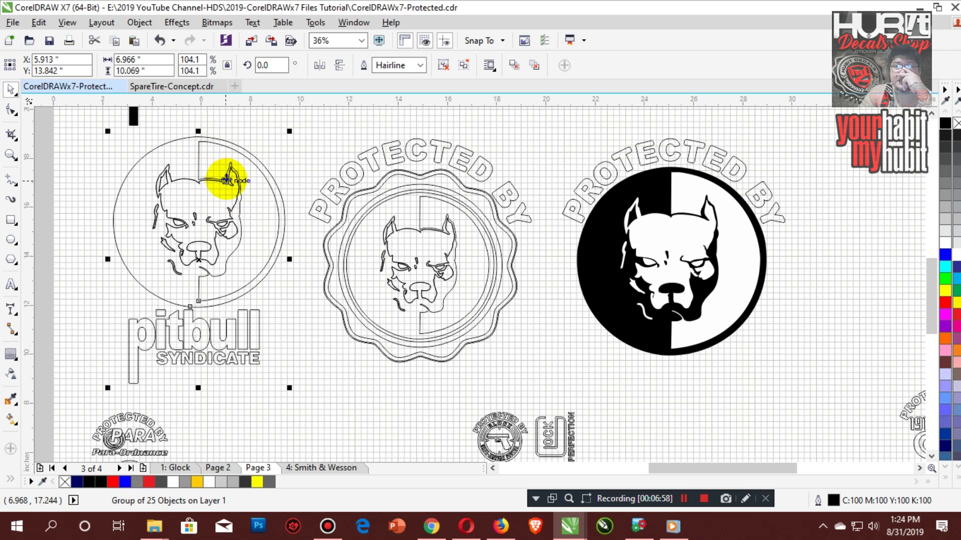
{"action": "left_click", "coordinate": [88, 135]}
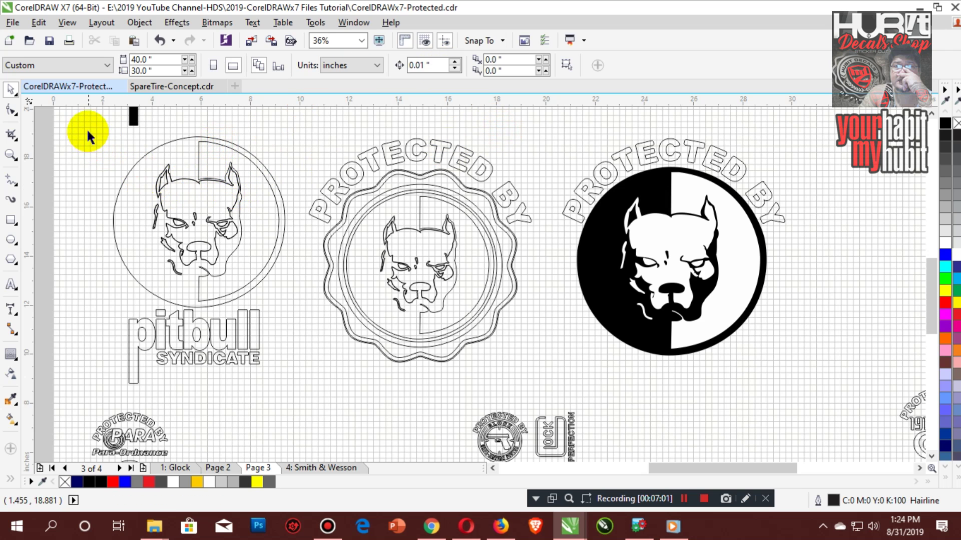
{"action": "left_click_drag", "start_coordinate": [294, 303], "coordinate": [296, 307]}
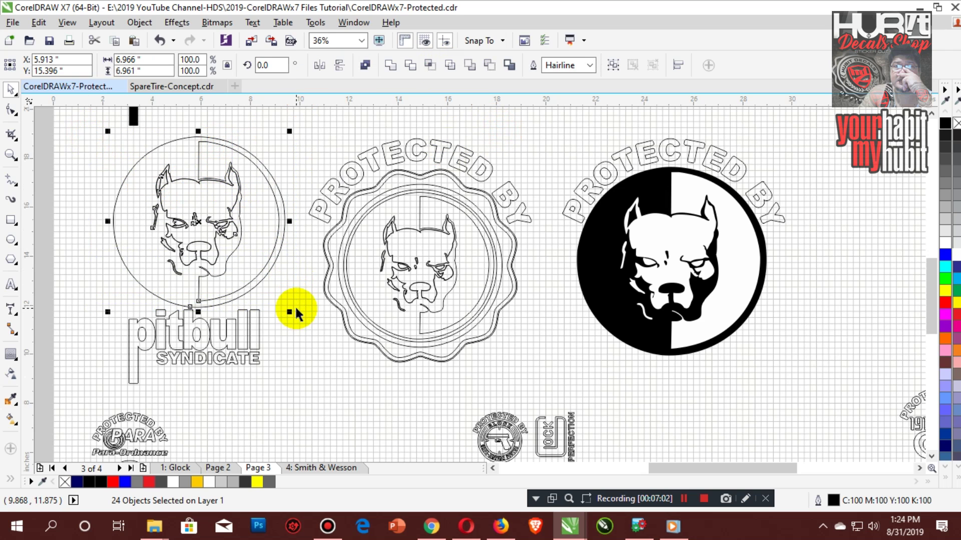
{"action": "key", "text": "Delete"}
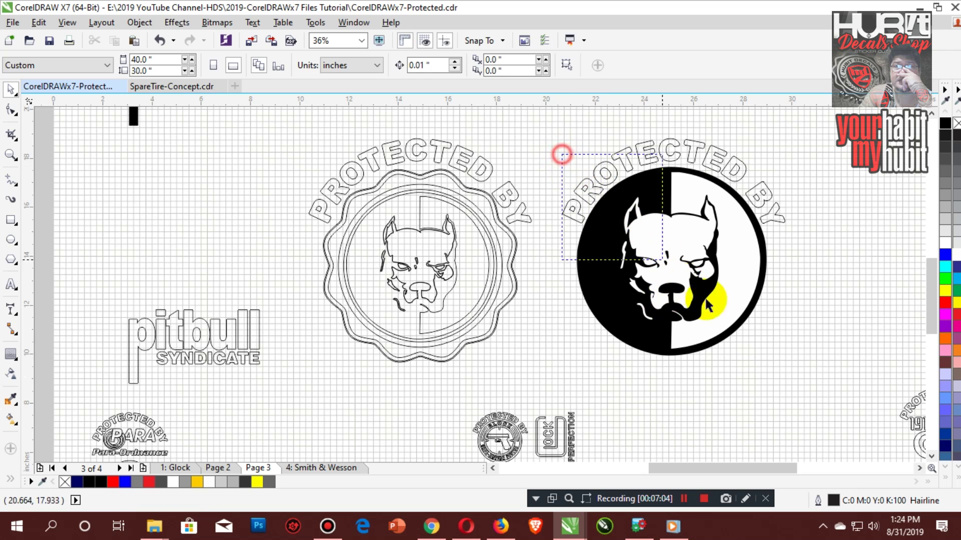
Duplicate the rightmost design's filled circle and face at 7 inches wide and place the copy above the outlined "pitbull SYNDICATE" lettering.
{"action": "left_click_drag", "start_coordinate": [706, 301], "coordinate": [754, 345]}
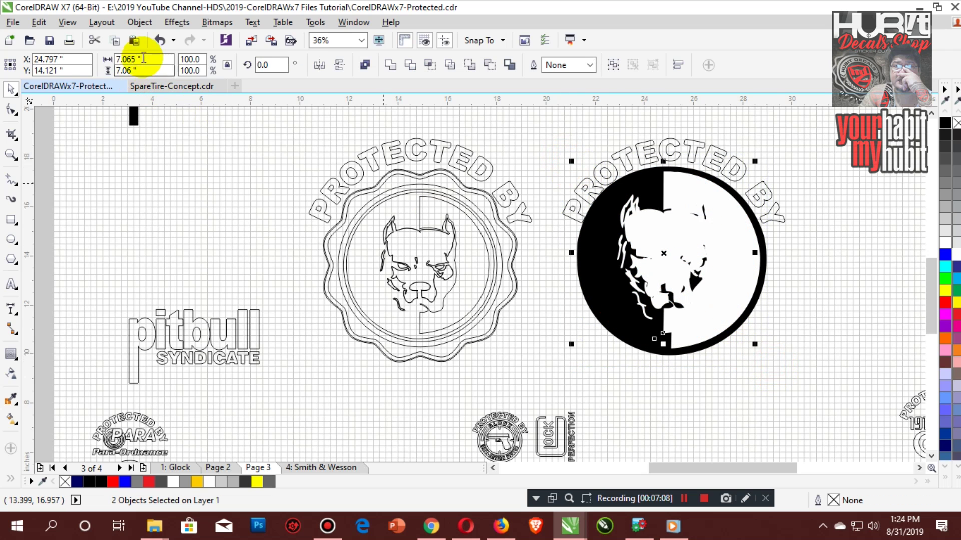
{"action": "double_click", "coordinate": [144, 59]}
{"action": "type", "text": "7"}
{"action": "key", "text": "Return"}
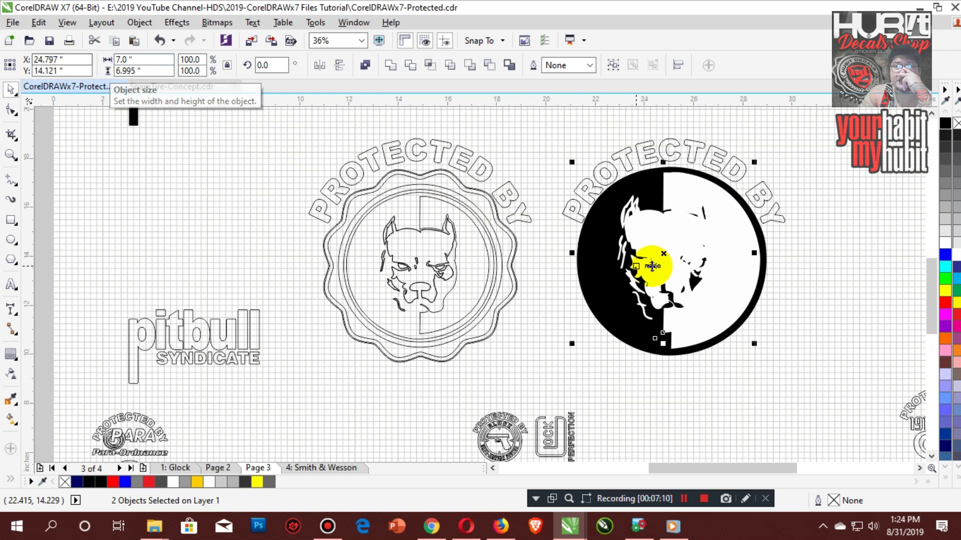
{"action": "left_click_drag", "start_coordinate": [652, 266], "coordinate": [190, 245]}
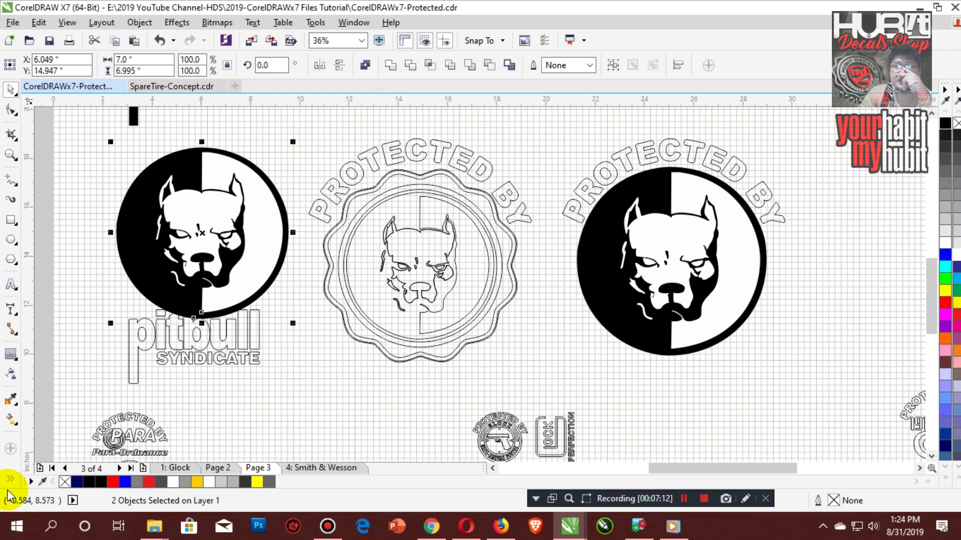
Give the copied circle and face a hairline outline with no fill and combine them into one curve.
{"action": "left_click", "coordinate": [33, 481]}
{"action": "left_click", "coordinate": [80, 225]}
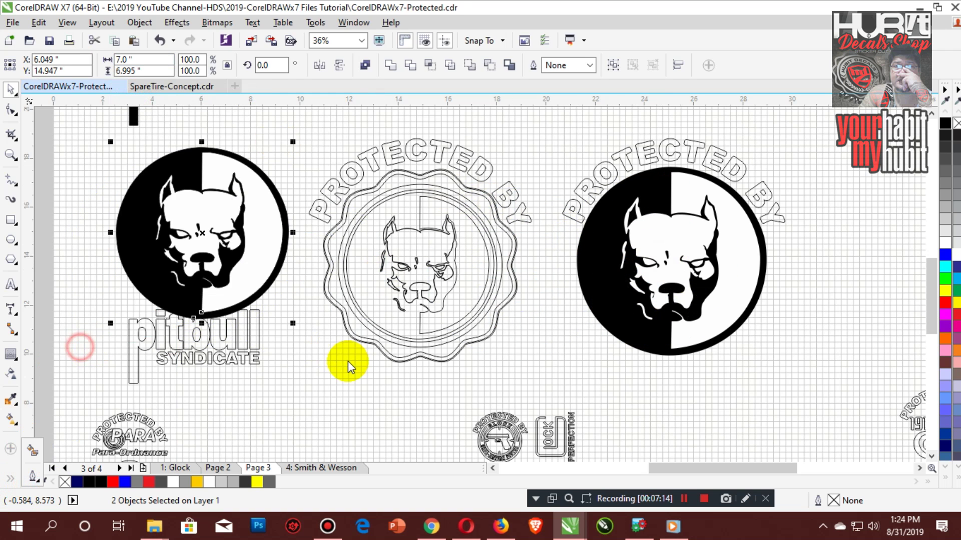
{"action": "left_click", "coordinate": [956, 124]}
{"action": "key", "text": "ctrl+l"}
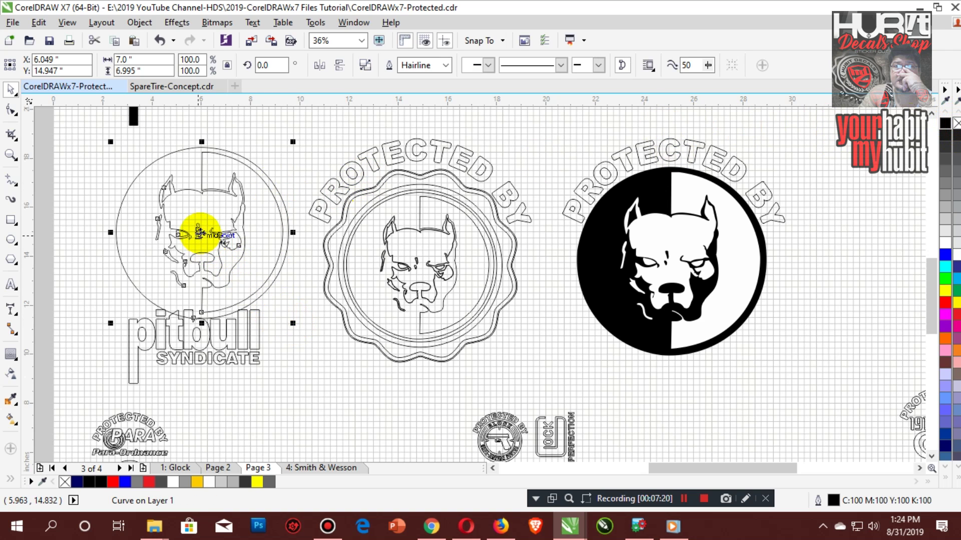
Position the combined outline emblem just above the "pitbull SYNDICATE" lettering, at about X 5.808 and Y 15.461 inches.
{"action": "left_click_drag", "start_coordinate": [198, 233], "coordinate": [192, 225]}
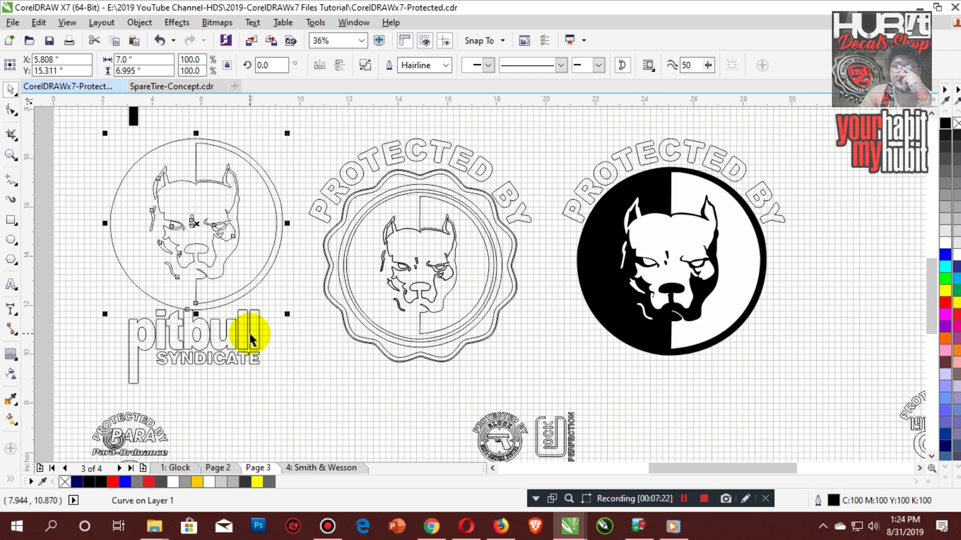
{"action": "key", "text": "Up"}
{"action": "key", "text": "Up"}
{"action": "key", "text": "Up"}
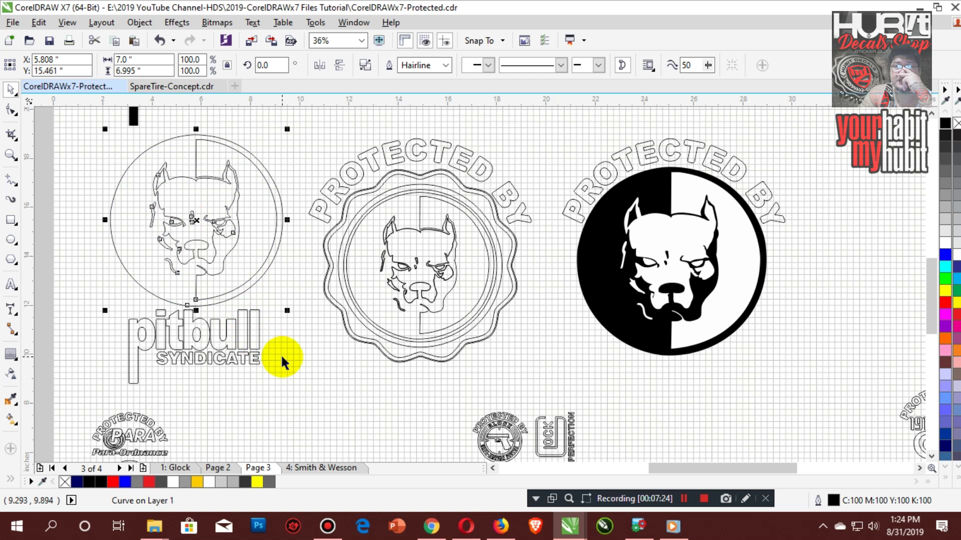
{"action": "left_click", "coordinate": [821, 365]}
Move the lower row of three pitbull designs together about 2 inches to the left and slightly down.
{"action": "scroll", "coordinate": [436, 270], "scroll_direction": "down", "scroll_amount": 2}
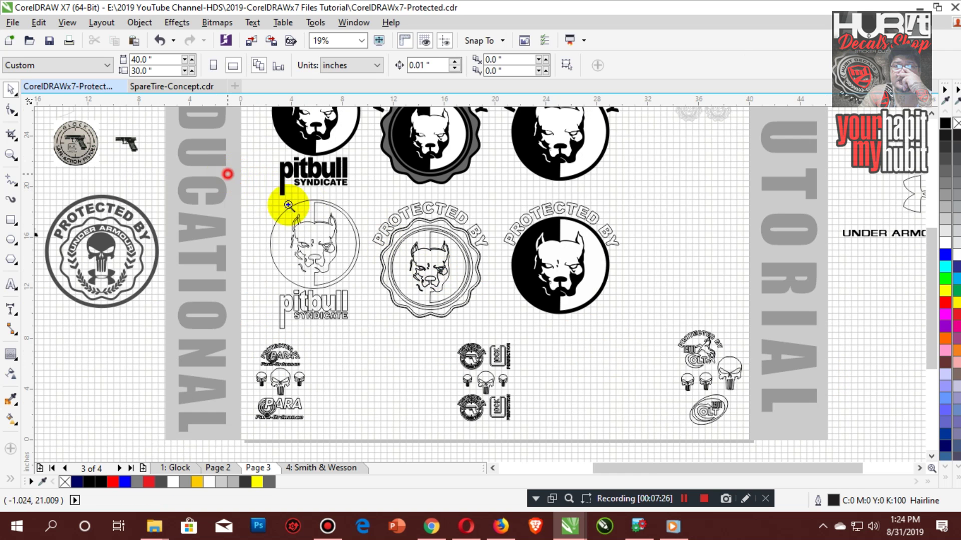
{"action": "scroll", "coordinate": [729, 364], "scroll_direction": "up", "scroll_amount": 2}
{"action": "left_click", "coordinate": [575, 335]}
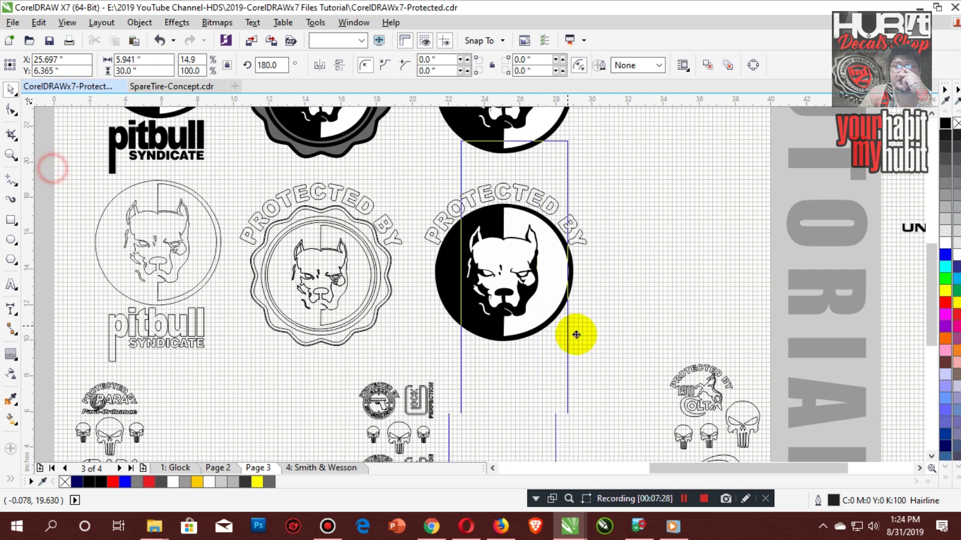
{"action": "left_click_drag", "start_coordinate": [684, 160], "coordinate": [79, 379]}
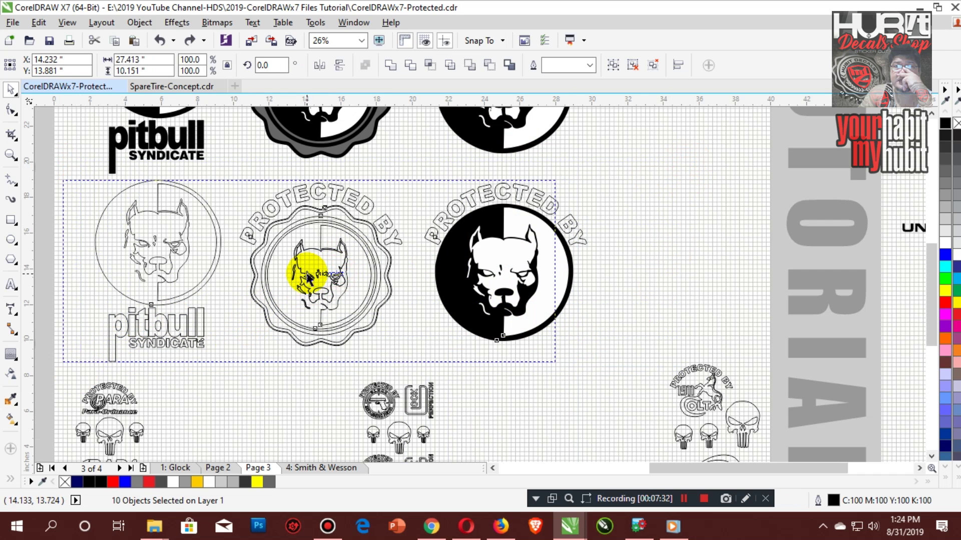
{"action": "mouse_move", "coordinate": [307, 276]}
{"action": "left_mouse_down"}
{"action": "mouse_move", "coordinate": [639, 328]}
{"action": "mouse_move", "coordinate": [343, 295]}
{"action": "mouse_move", "coordinate": [307, 267]}
{"action": "mouse_move", "coordinate": [305, 281]}
{"action": "left_mouse_up"}
{"action": "left_click", "coordinate": [585, 409]}
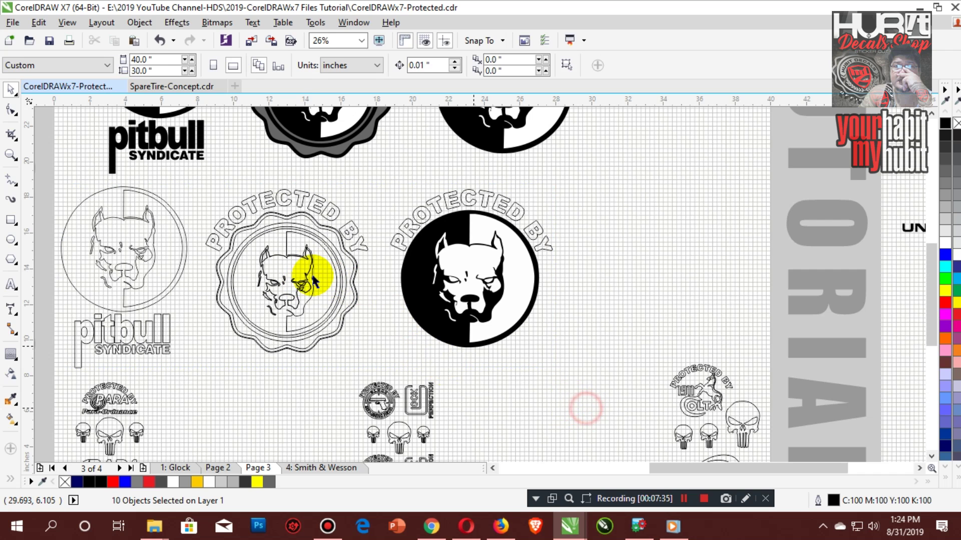
Replace the face curves in the middle outline badge with a copy of the leftmost combined emblem, 6 inches wide.
{"action": "left_click", "coordinate": [286, 259]}
{"action": "key", "text": "Delete"}
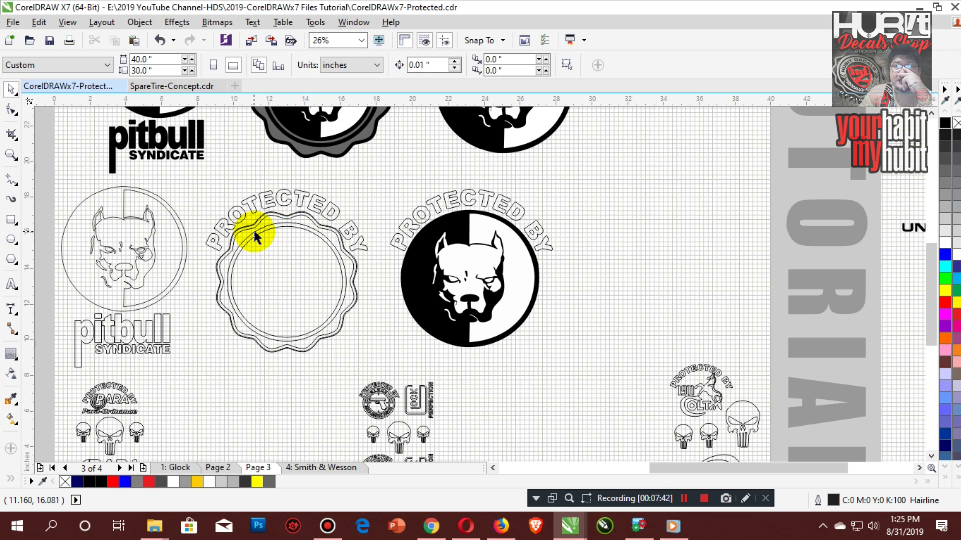
{"action": "left_click_drag", "start_coordinate": [167, 251], "coordinate": [54, 313]}
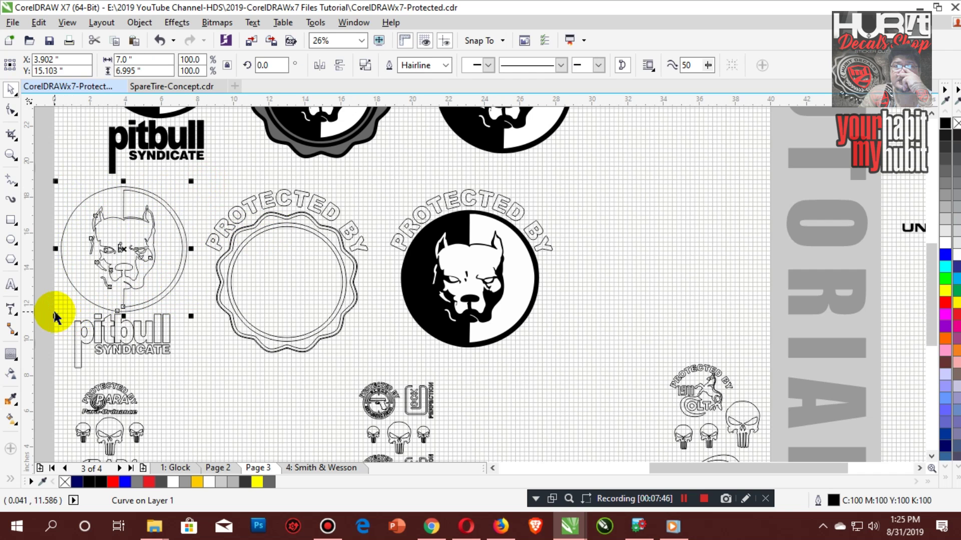
{"action": "left_click_drag", "start_coordinate": [126, 252], "coordinate": [248, 279]}
{"action": "left_click", "coordinate": [125, 59]}
{"action": "type", "text": "6"}
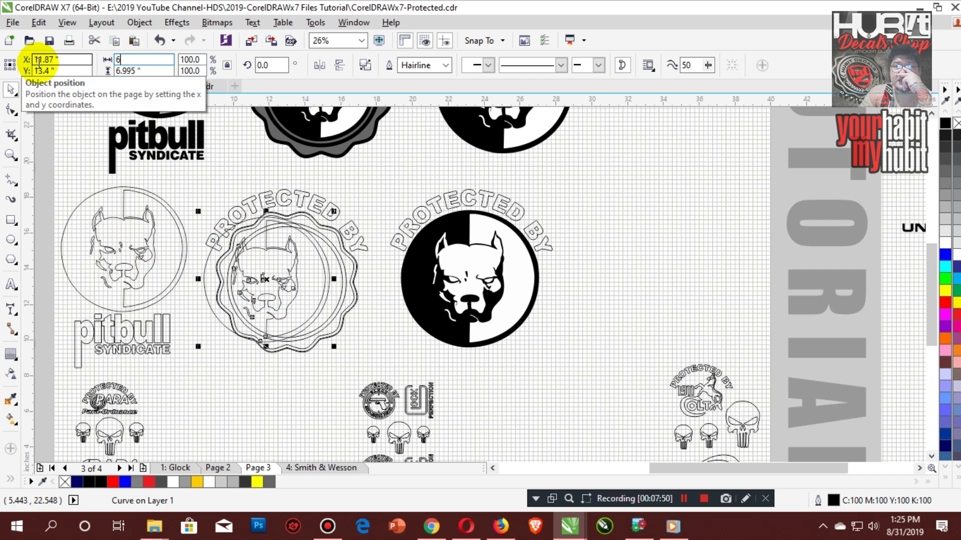
{"action": "key", "text": "Return"}
Center the copied emblem inside the middle badge's rings, at about X 12.981 and Y 13.252 inches.
{"action": "left_click_drag", "start_coordinate": [188, 187], "coordinate": [423, 366]}
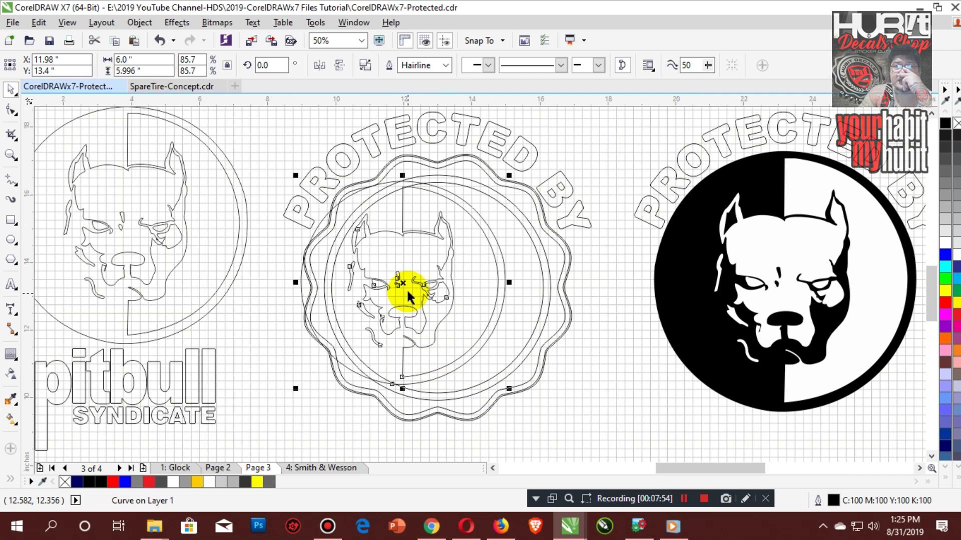
{"action": "left_click_drag", "start_coordinate": [420, 284], "coordinate": [453, 290]}
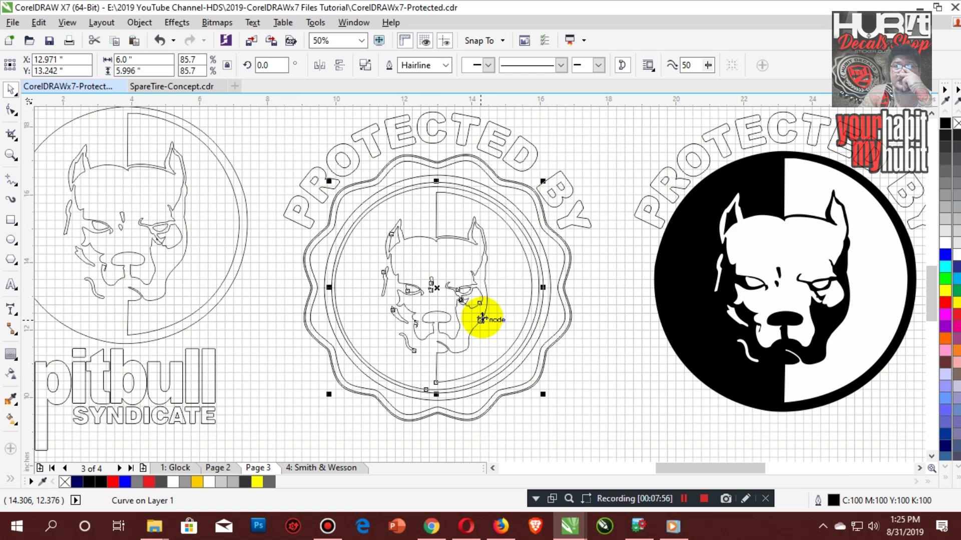
{"action": "left_click_drag", "start_coordinate": [481, 319], "coordinate": [481, 318]}
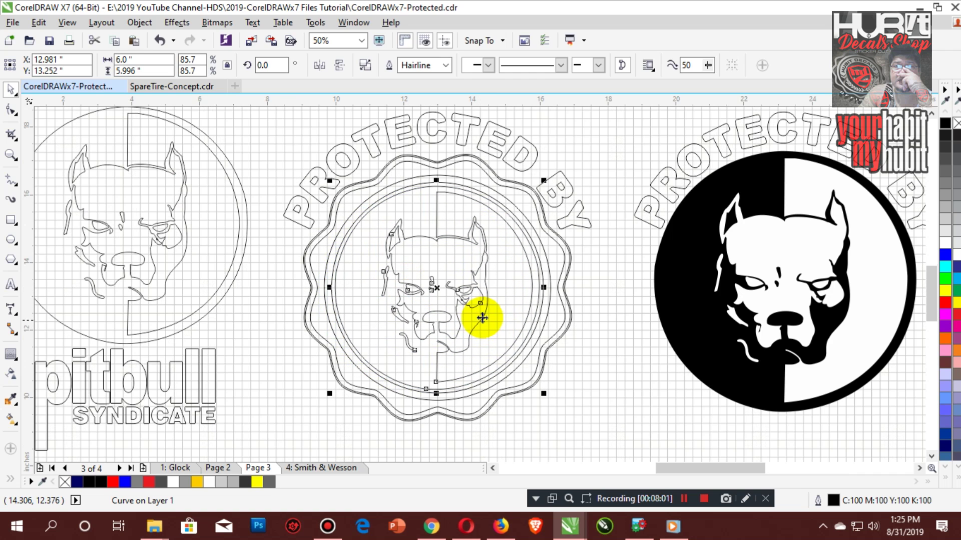
{"action": "left_click", "coordinate": [588, 355]}
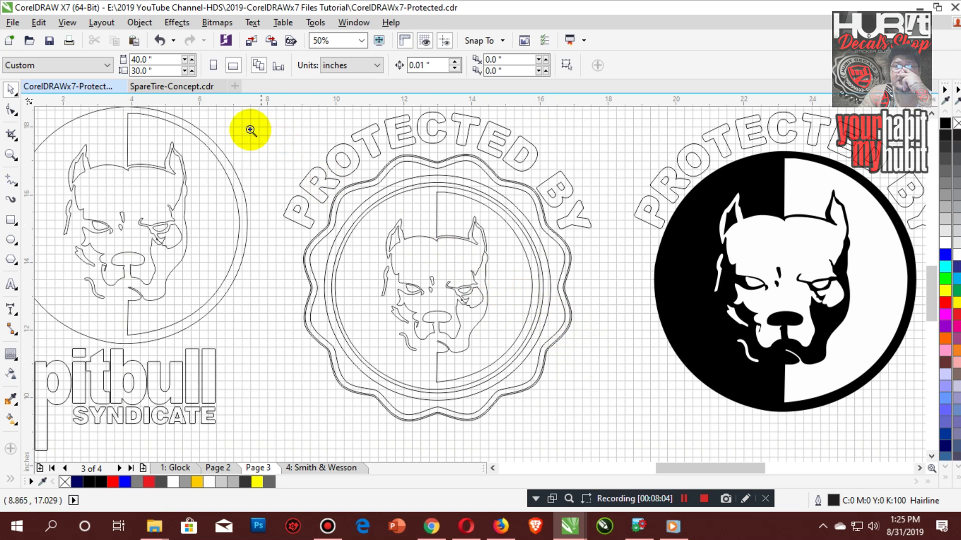
Delete the redundant scalloped contour running just inside the middle badge's outer edge.
{"action": "left_click_drag", "start_coordinate": [250, 131], "coordinate": [579, 262]}
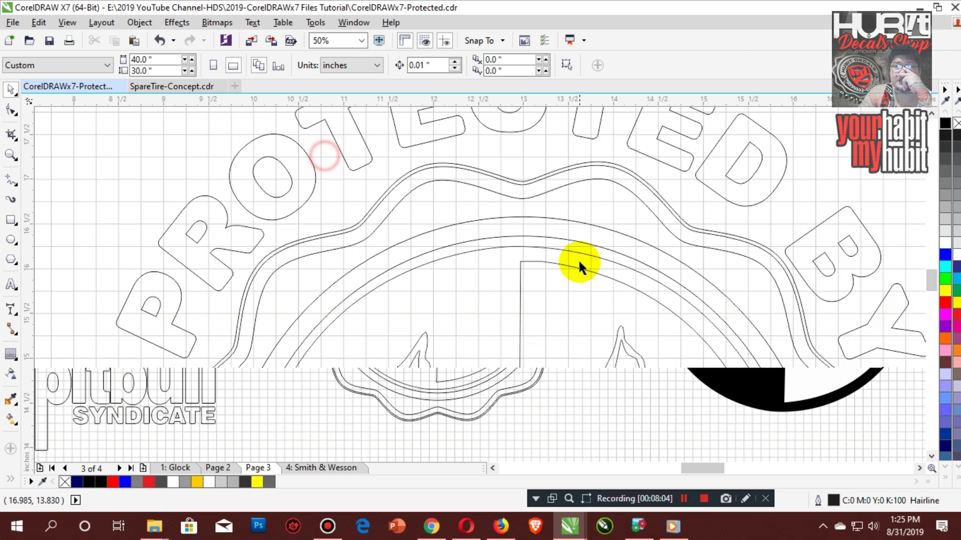
{"action": "left_click", "coordinate": [454, 166]}
{"action": "key", "text": "Delete"}
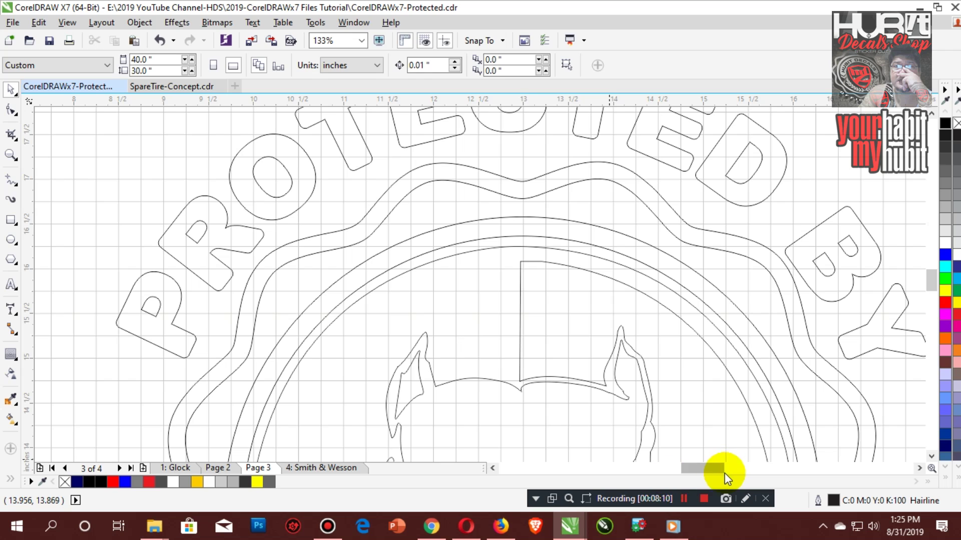
{"action": "left_click", "coordinate": [683, 498]}
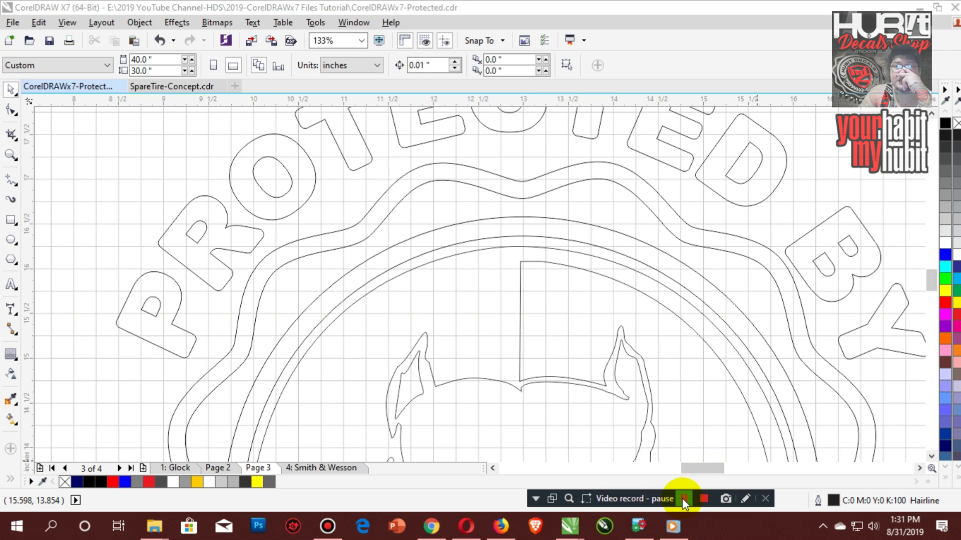
{"action": "left_click", "coordinate": [684, 498]}
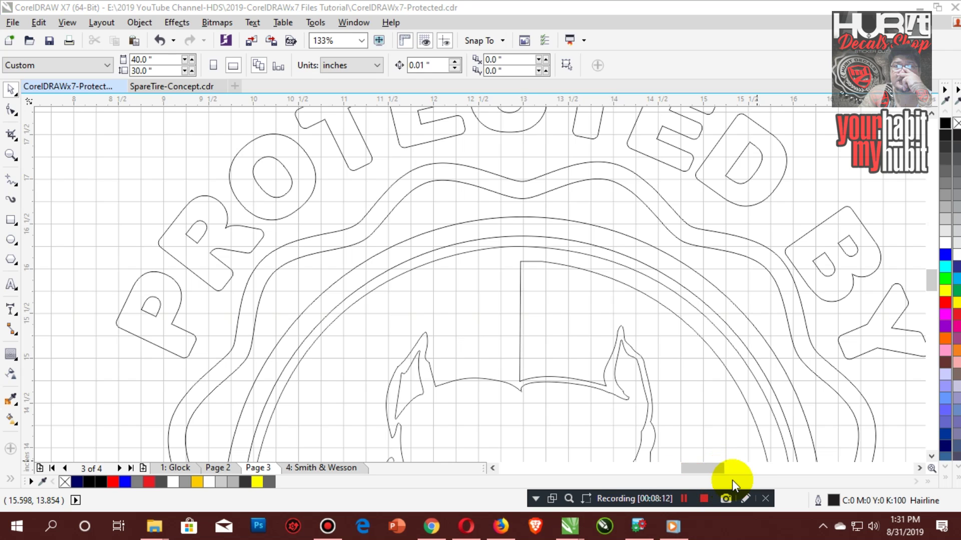
{"action": "left_click", "coordinate": [684, 498]}
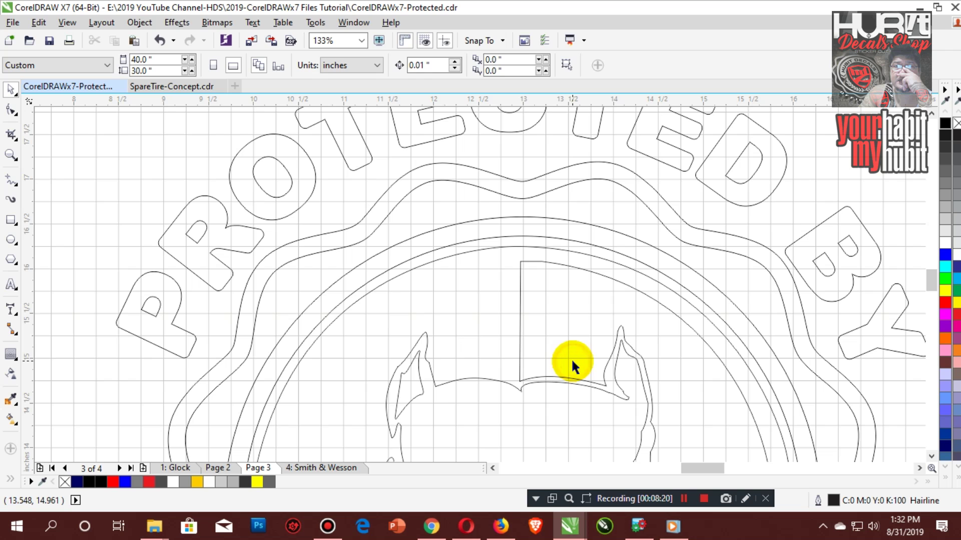
{"action": "scroll", "coordinate": [572, 358], "scroll_direction": "down", "scroll_amount": 4}
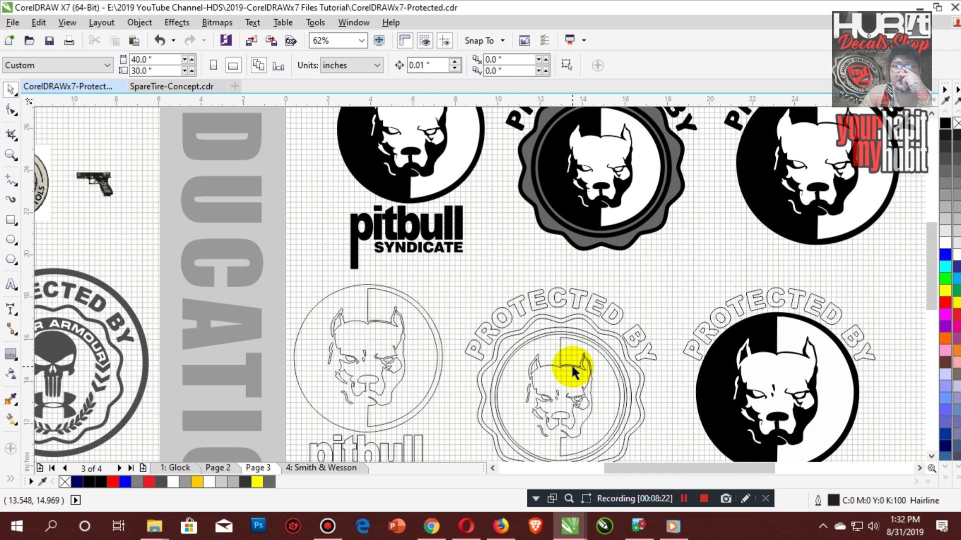
Duplicate the lower row's rightmost PROTECTED BY pitbull design about 10 inches to the right at the same height.
{"action": "left_click", "coordinate": [500, 347]}
{"action": "scroll", "coordinate": [599, 420], "scroll_direction": "up", "scroll_amount": 4}
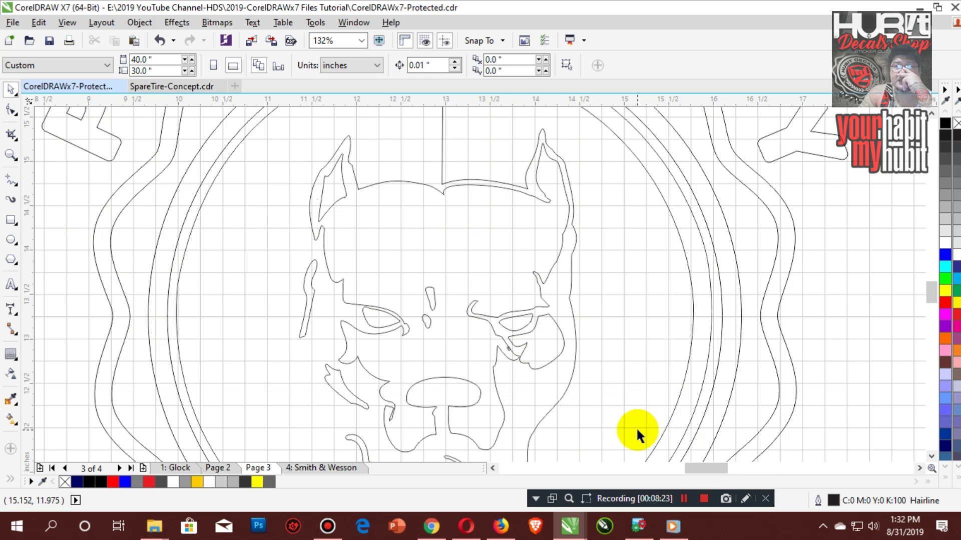
{"action": "scroll", "coordinate": [479, 315], "scroll_direction": "down", "scroll_amount": 6}
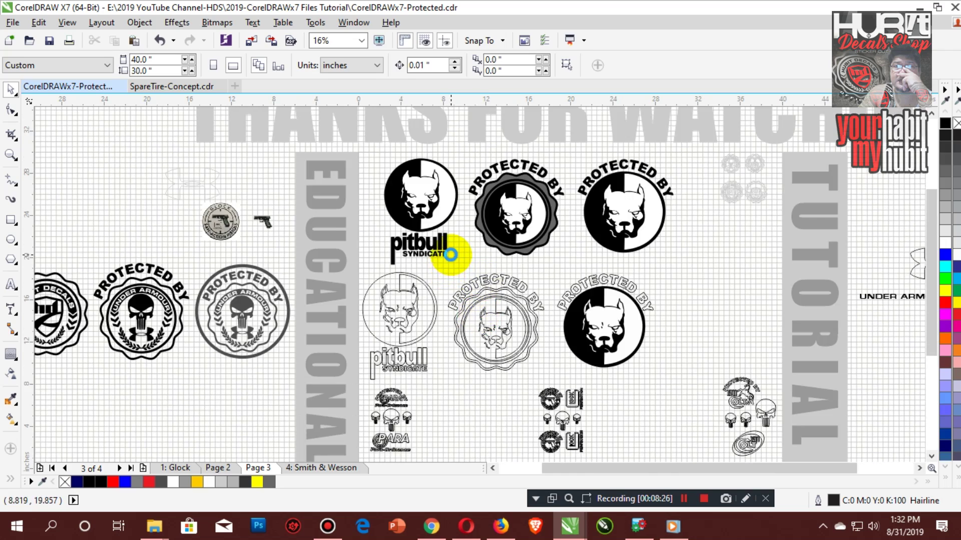
{"action": "scroll", "coordinate": [447, 253], "scroll_direction": "down", "scroll_amount": 2}
{"action": "scroll", "coordinate": [481, 240], "scroll_direction": "up", "scroll_amount": 2}
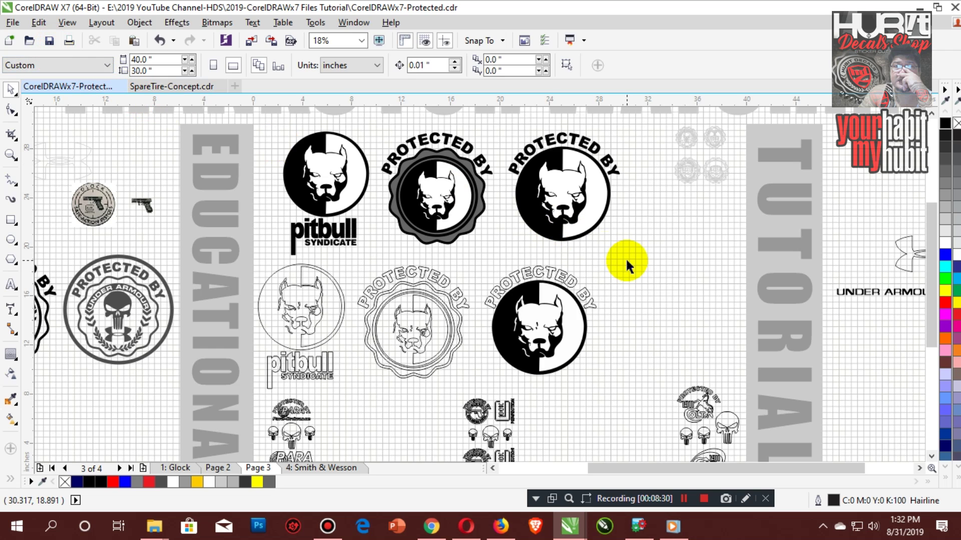
{"action": "left_click_drag", "start_coordinate": [580, 350], "coordinate": [616, 378]}
{"action": "left_click_drag", "start_coordinate": [540, 323], "coordinate": [664, 322]}
Fill the arched PROTECTED BY lettering of the original third lower-row design black and remove its outline.
{"action": "left_click", "coordinate": [569, 281]}
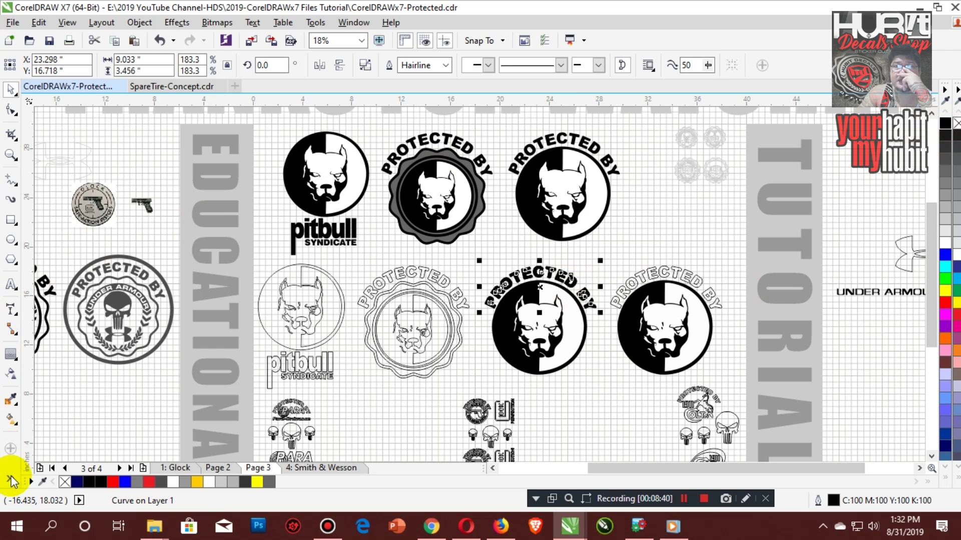
{"action": "left_click", "coordinate": [33, 475]}
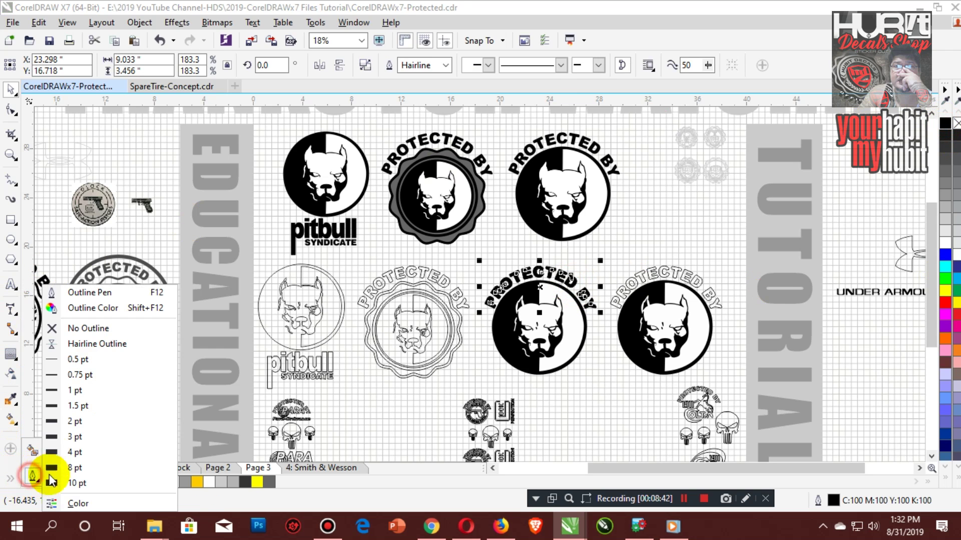
{"action": "left_click", "coordinate": [69, 336]}
{"action": "left_click", "coordinate": [583, 391]}
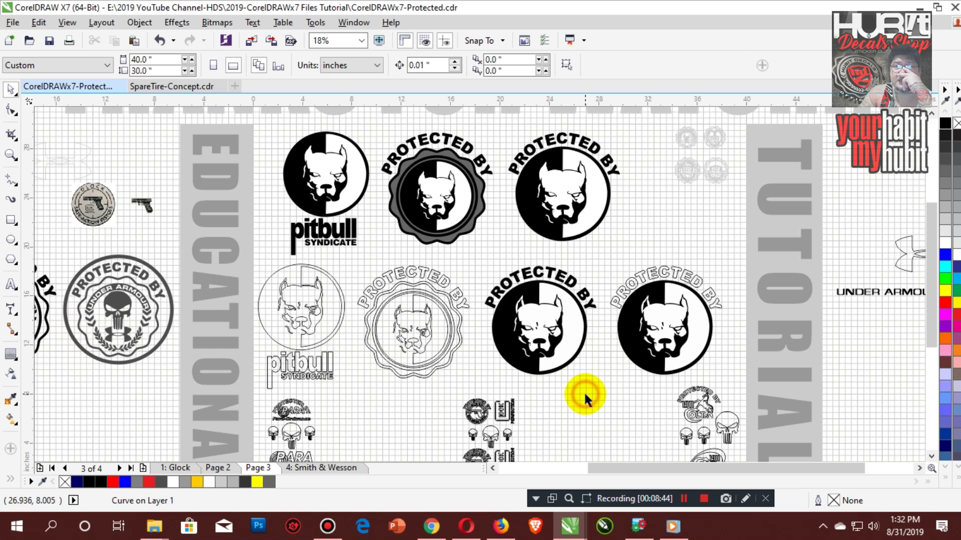
Fill the duplicated design's pitbull emblem and its arched PROTECTED BY lettering red.
{"action": "scroll", "coordinate": [752, 382], "scroll_direction": "up", "scroll_amount": 3}
{"action": "left_click", "coordinate": [499, 338]}
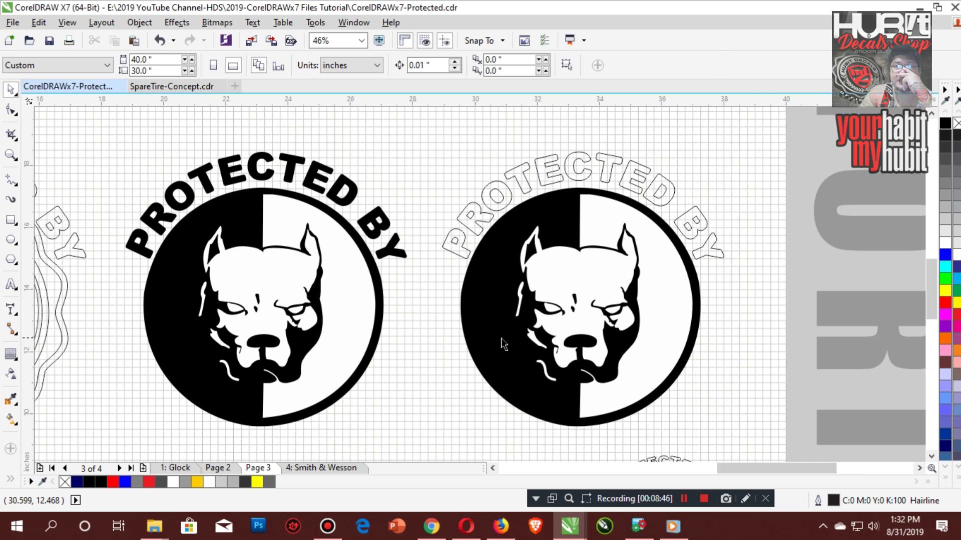
{"action": "left_click", "coordinate": [944, 302]}
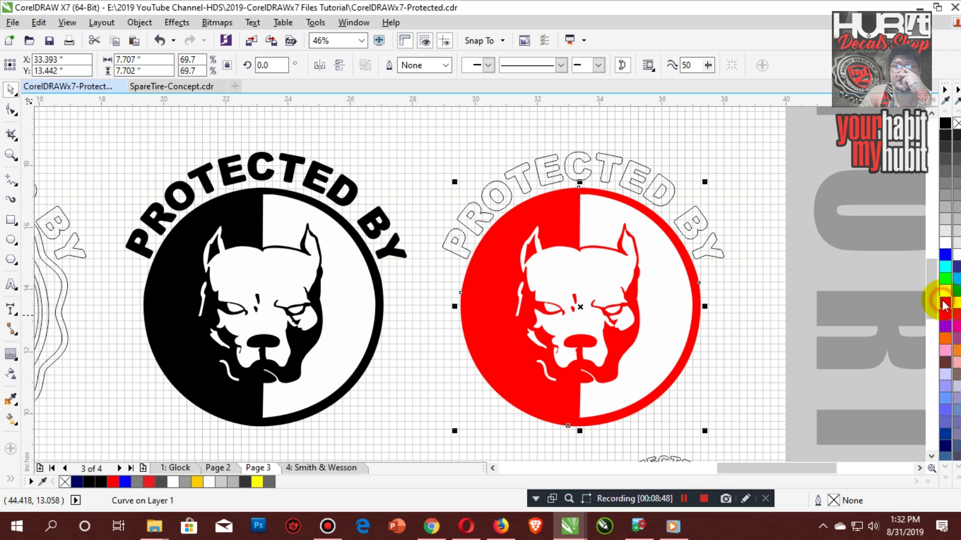
{"action": "left_click", "coordinate": [719, 342]}
{"action": "left_click", "coordinate": [586, 180]}
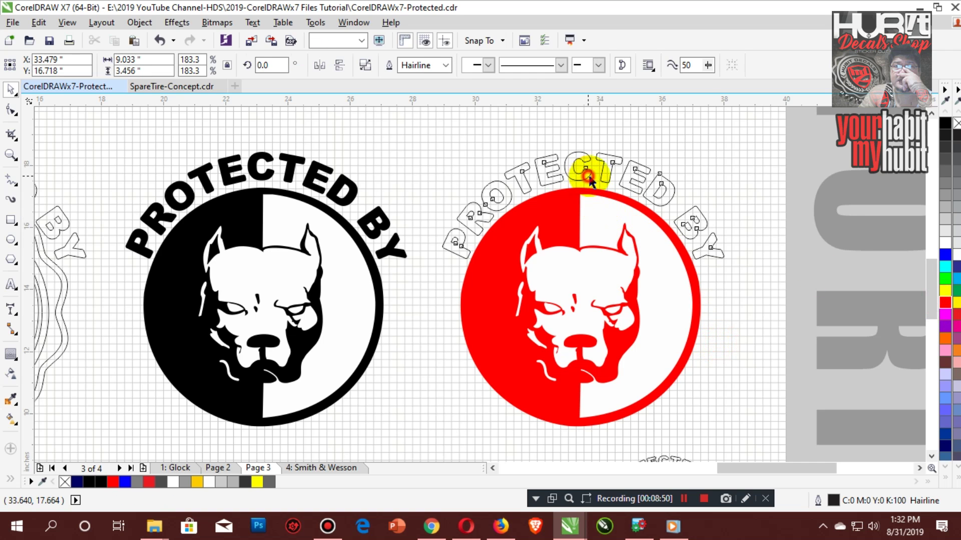
{"action": "left_click", "coordinate": [945, 303]}
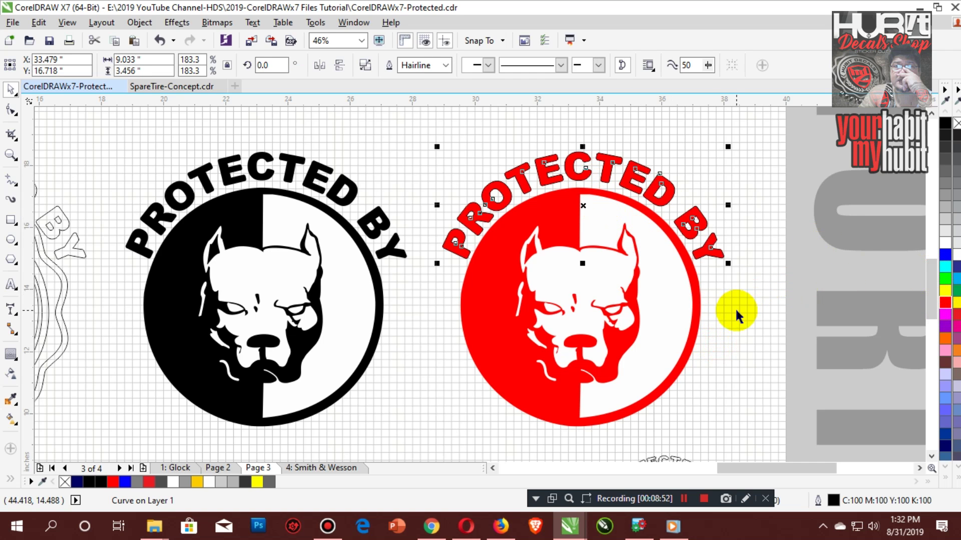
Remove the outline from the duplicated design's arched PROTECTED BY lettering.
{"action": "scroll", "coordinate": [735, 307], "scroll_direction": "down", "scroll_amount": 2}
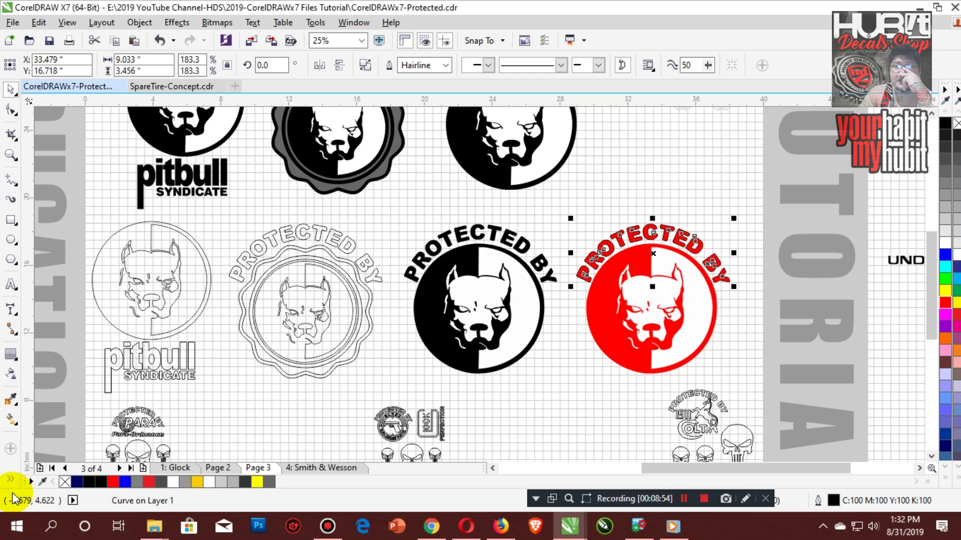
{"action": "left_click", "coordinate": [11, 485]}
{"action": "left_click", "coordinate": [30, 477]}
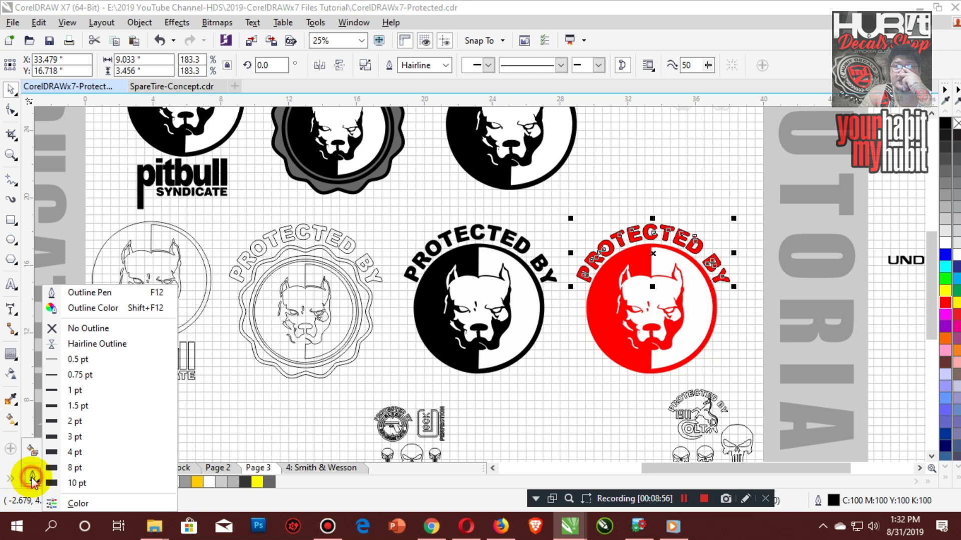
{"action": "left_click", "coordinate": [89, 327]}
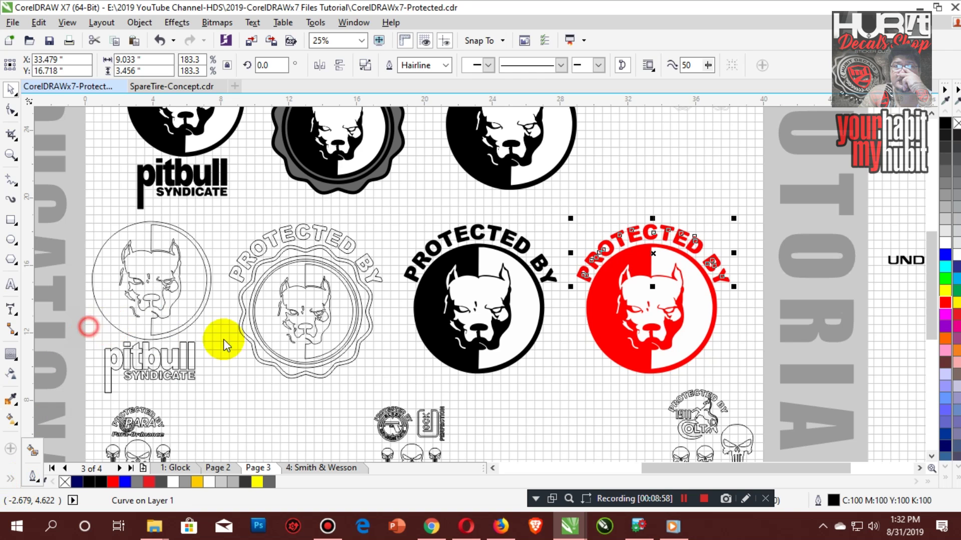
{"action": "left_click", "coordinate": [597, 415]}
Recolor both the emblem and the lettering of the duplicated rightmost design dark gray.
{"action": "scroll", "coordinate": [598, 413], "scroll_direction": "down", "scroll_amount": 1}
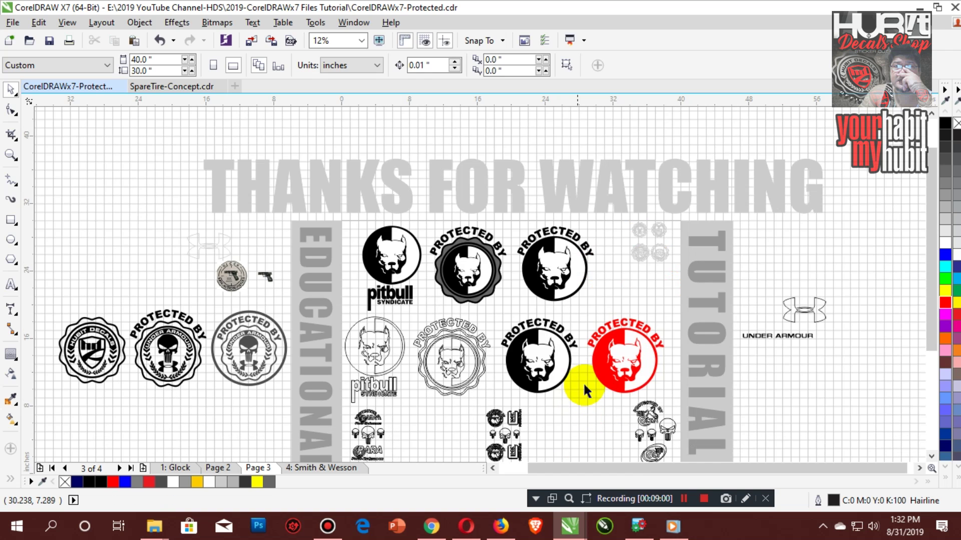
{"action": "key", "text": "F2"}
{"action": "left_click_drag", "start_coordinate": [334, 227], "coordinate": [699, 407]}
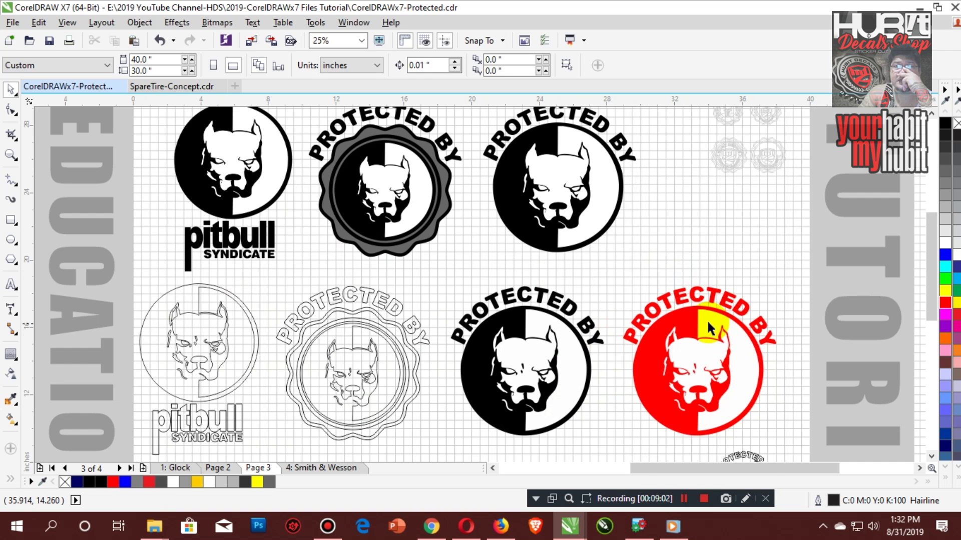
{"action": "left_click", "coordinate": [693, 320]}
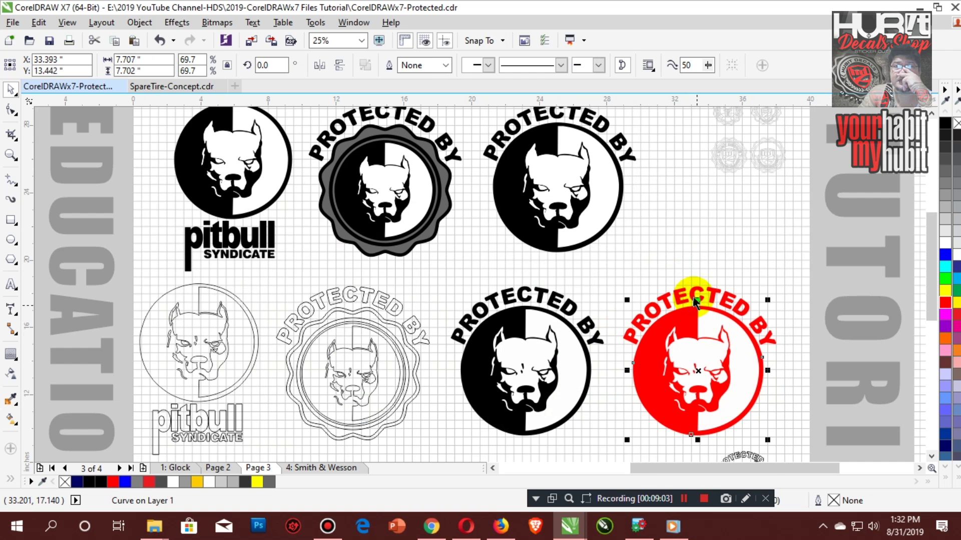
{"action": "left_click", "coordinate": [949, 181]}
{"action": "left_click", "coordinate": [946, 195]}
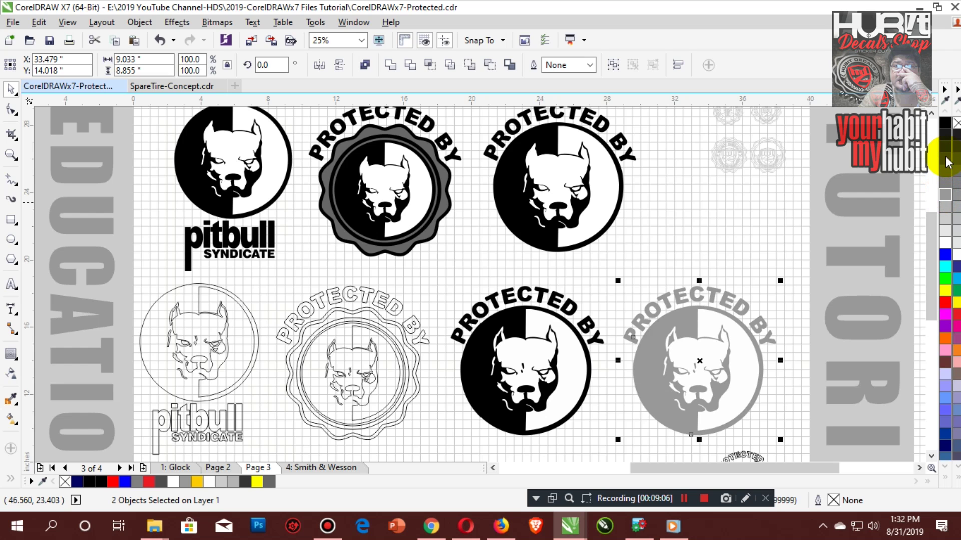
{"action": "left_click", "coordinate": [945, 170]}
{"action": "left_click", "coordinate": [767, 178]}
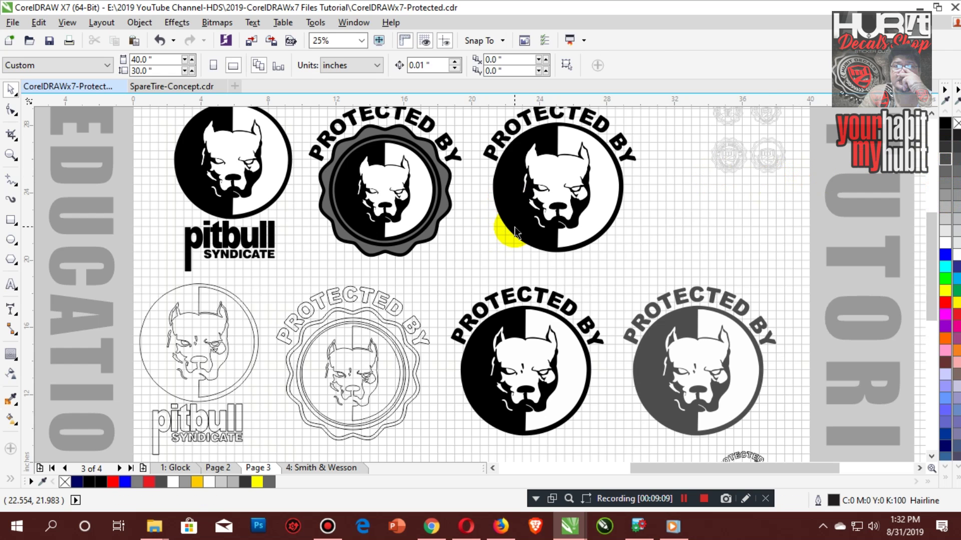
Nudge the upper row's pitbull SYNDICATE group down by 0.02 inches.
{"action": "left_click_drag", "start_coordinate": [931, 226], "coordinate": [932, 221]}
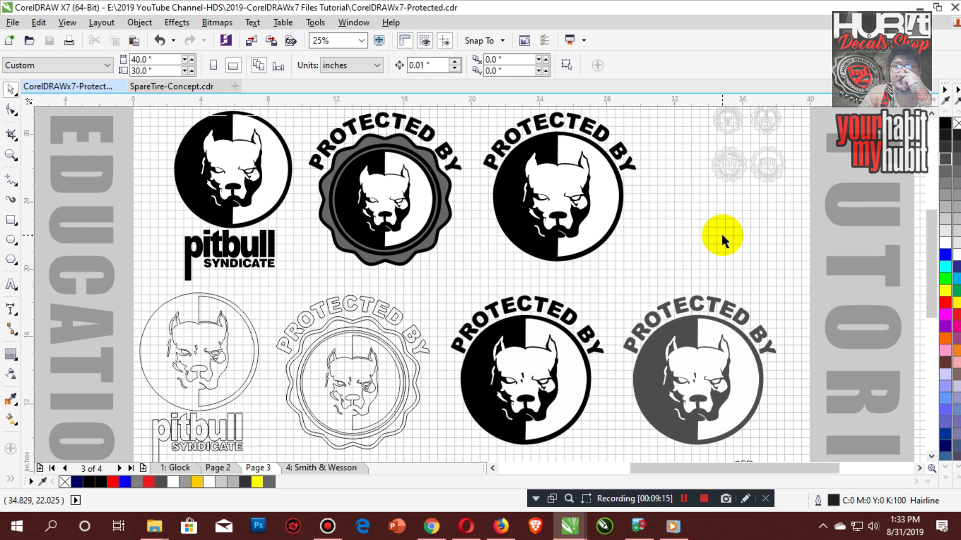
{"action": "left_click", "coordinate": [225, 117]}
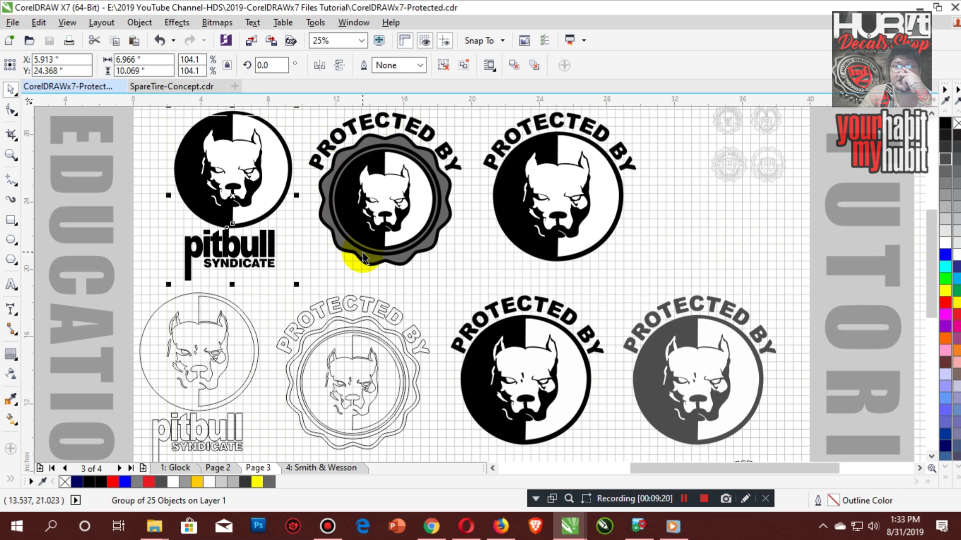
{"action": "key", "text": "Down"}
{"action": "key", "text": "Down"}
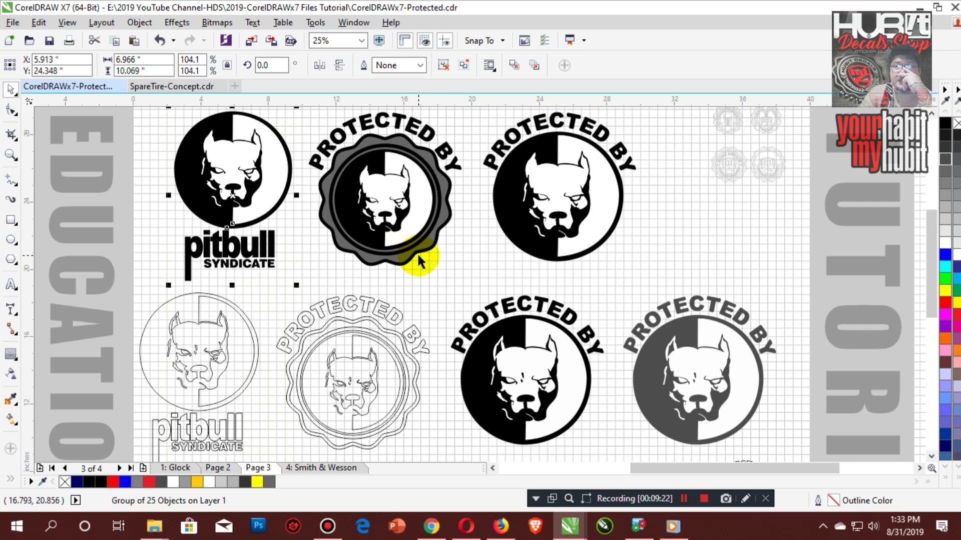
{"action": "left_click", "coordinate": [455, 293]}
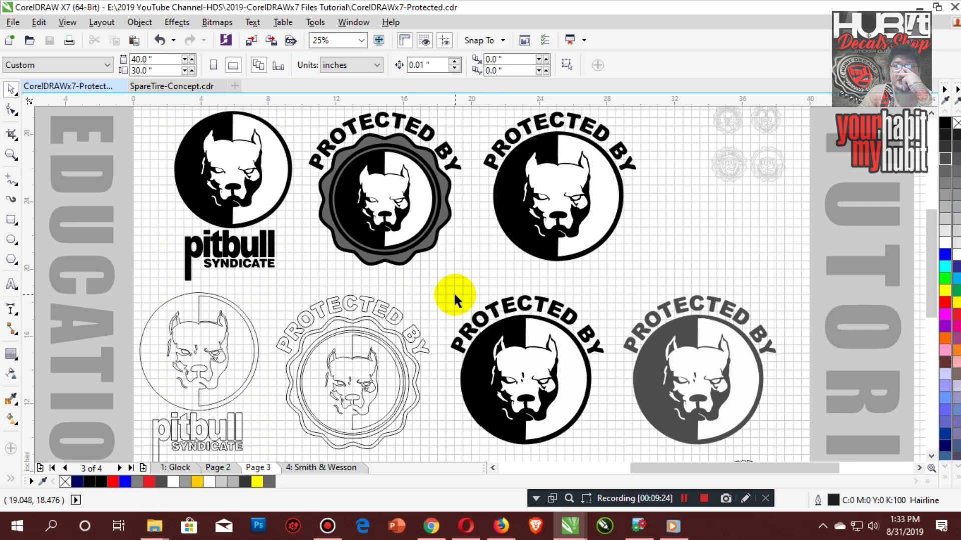
Color the FOLLOW | SUBSCRIBE text red and the THANKS FOR WATCHING text dark blue.
{"action": "key", "text": "F4"}
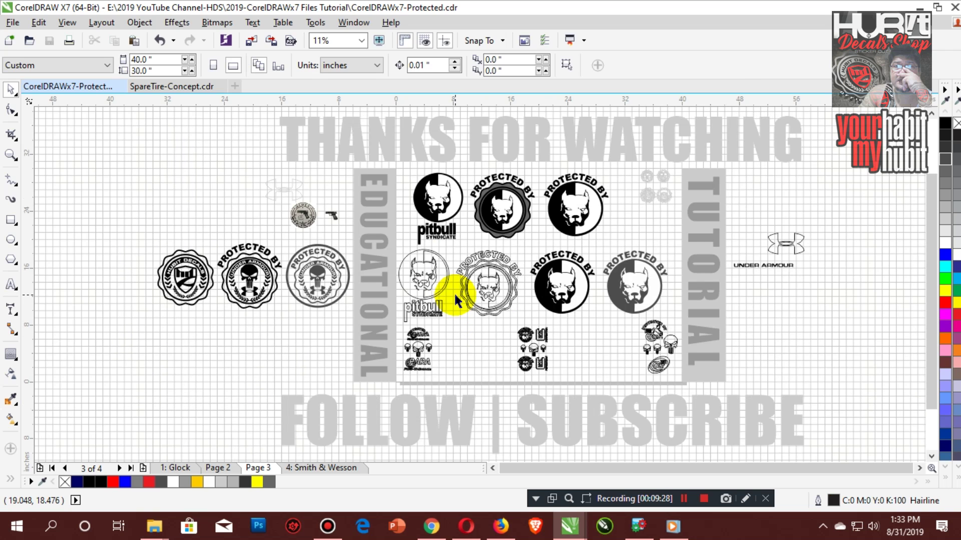
{"action": "left_click", "coordinate": [532, 435]}
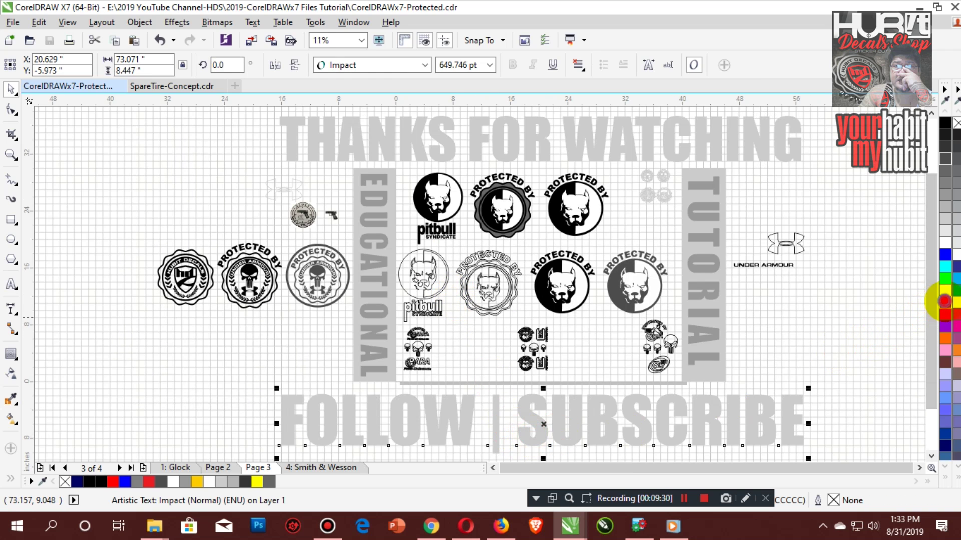
{"action": "left_click", "coordinate": [944, 301]}
{"action": "left_click", "coordinate": [757, 157]}
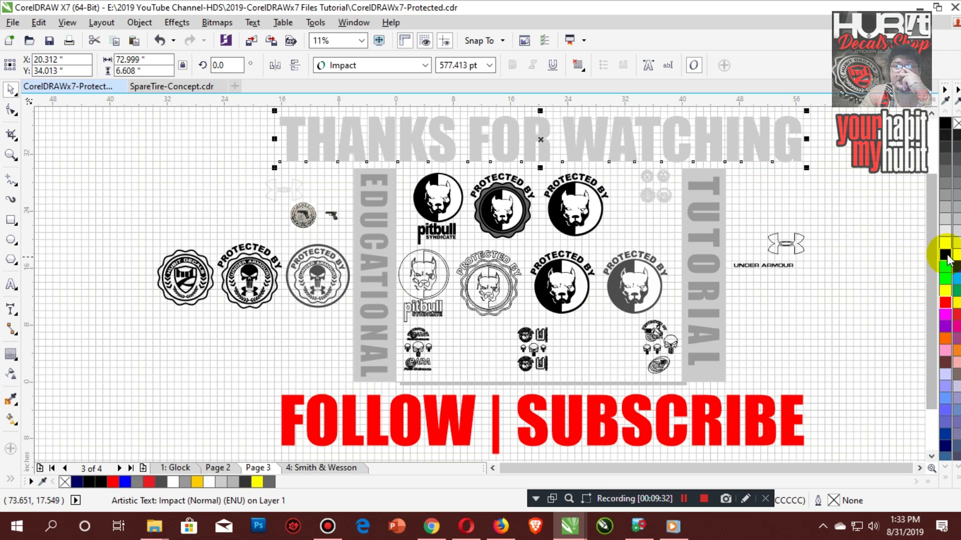
{"action": "left_click", "coordinate": [944, 444]}
{"action": "left_click", "coordinate": [870, 373]}
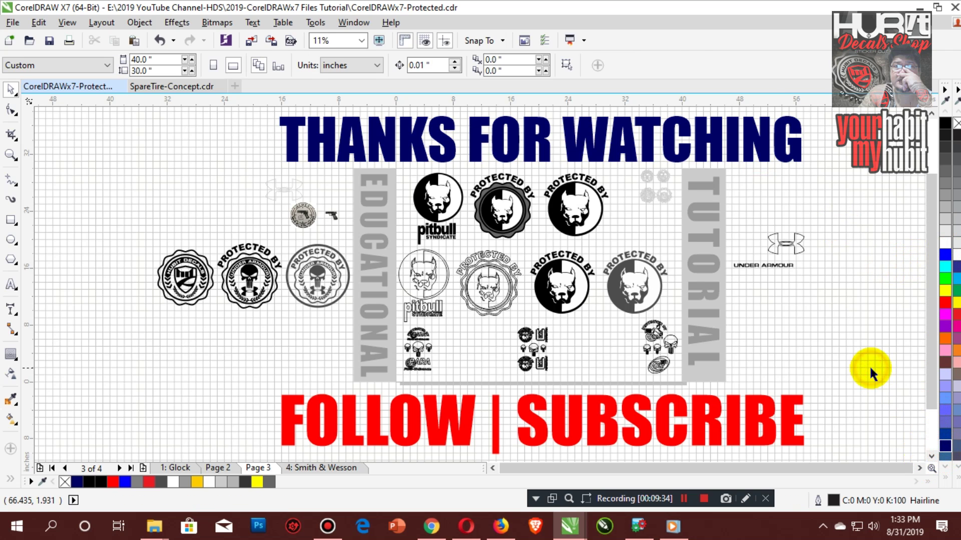
Fill the background rectangles behind the TUTORIAL and EDUCATIONAL lettering black.
{"action": "left_click", "coordinate": [710, 372]}
{"action": "left_click", "coordinate": [945, 123]}
{"action": "left_click", "coordinate": [778, 352]}
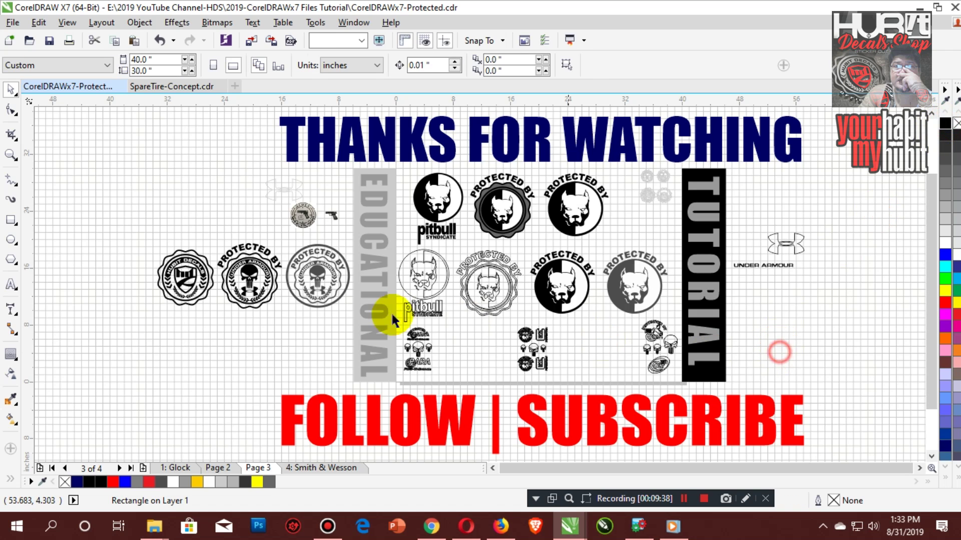
{"action": "left_click", "coordinate": [375, 378]}
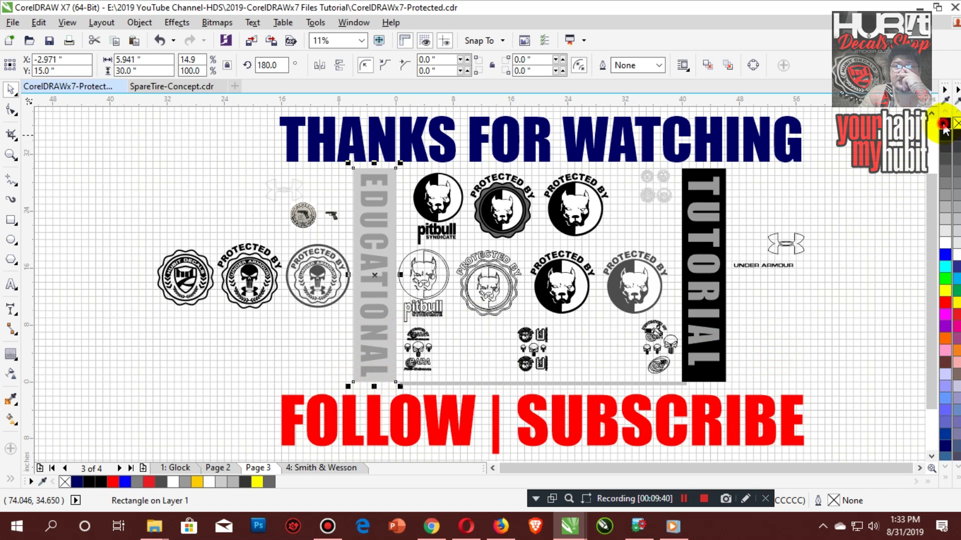